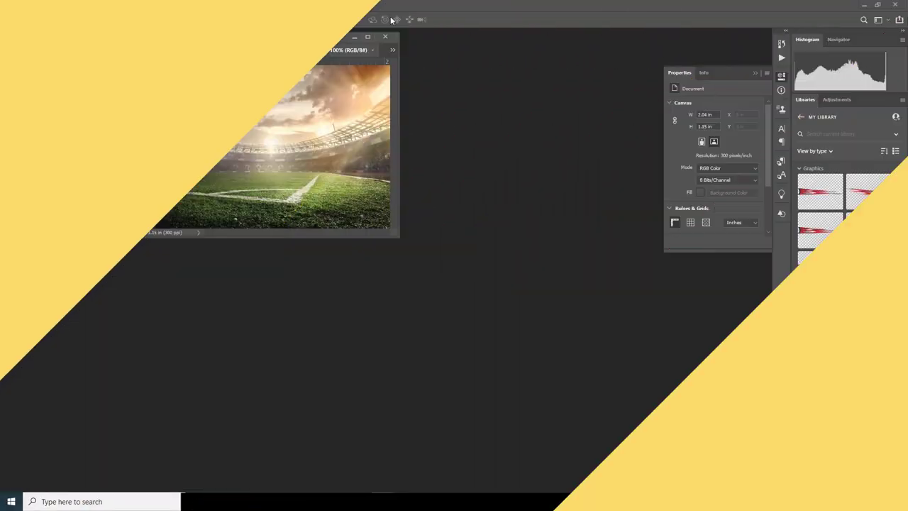
# Bring the blank Untitled-1 document to the front and enlarge the floating document window.
pyautogui.moveTo(161, 35); pyautogui.dragTo(242, 70)
pyautogui.moveTo(323, 74); pyautogui.dragTo(222, 63)
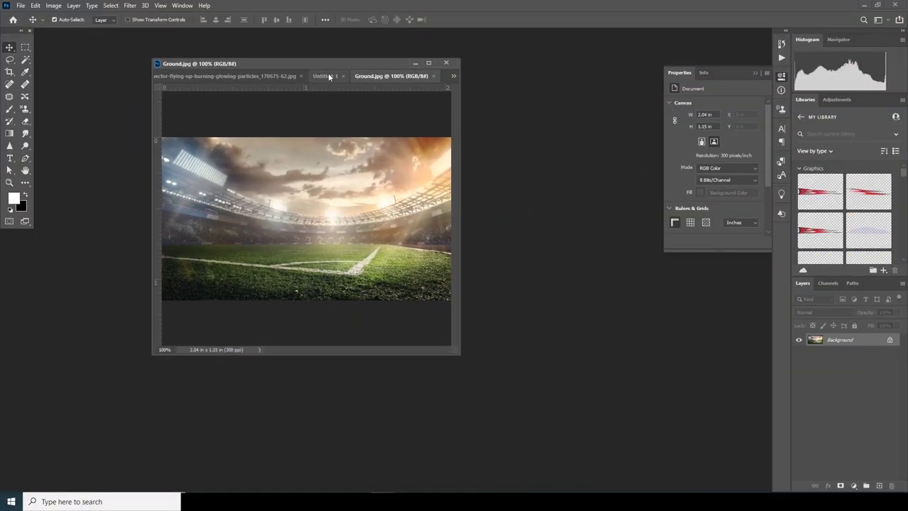
pyautogui.click(325, 75)
pyautogui.moveTo(455, 352); pyautogui.dragTo(538, 462)
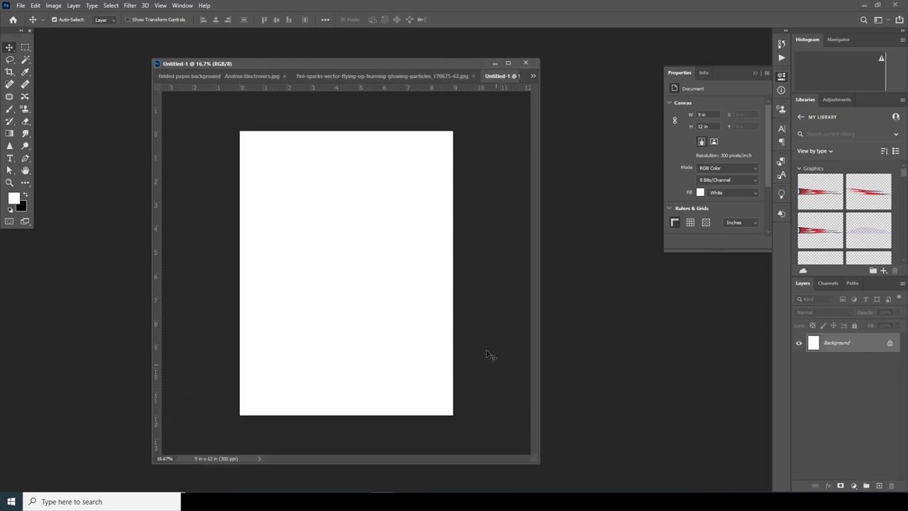
# Find the full-length player cutout Daco_4672916.png among the open documents and float it in its own window.
pyautogui.click(247, 77)
pyautogui.click(356, 77)
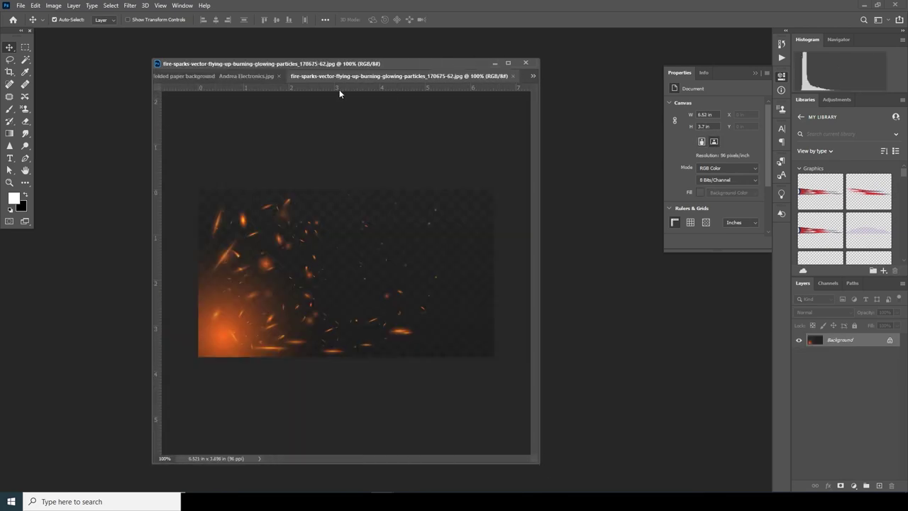
pyautogui.click(532, 77)
pyautogui.click(563, 81)
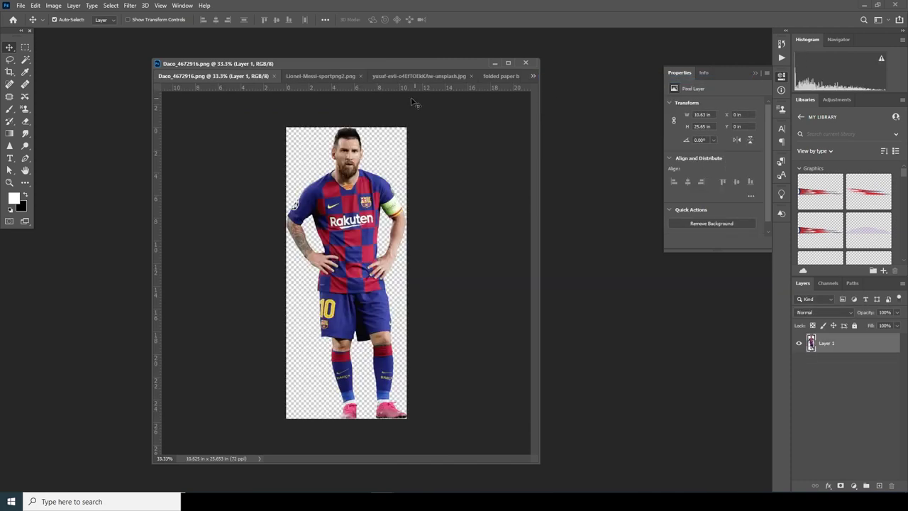
pyautogui.moveTo(261, 81); pyautogui.dragTo(489, 205)
pyautogui.moveTo(407, 66); pyautogui.dragTo(367, 67)
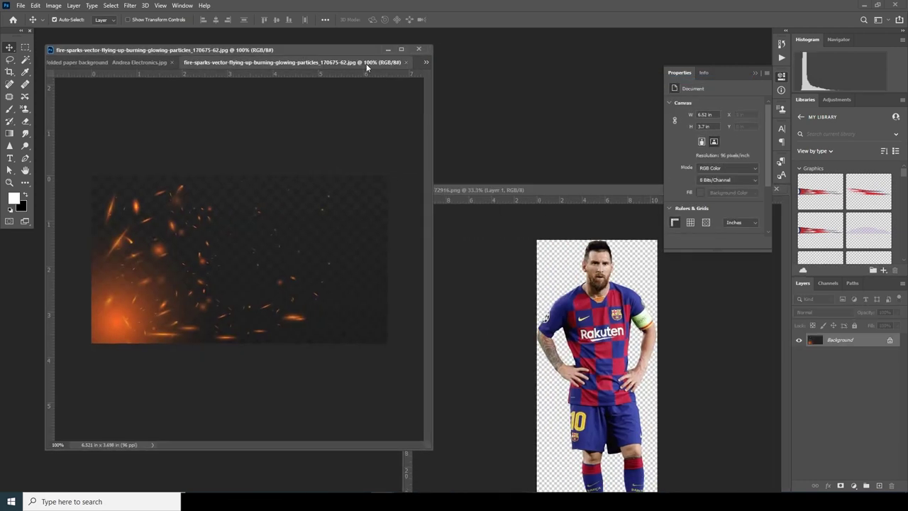
# Copy the full-length player cutout from Daco_4672916.png into the Untitled-1 document.
pyautogui.click(426, 63)
pyautogui.click(461, 108)
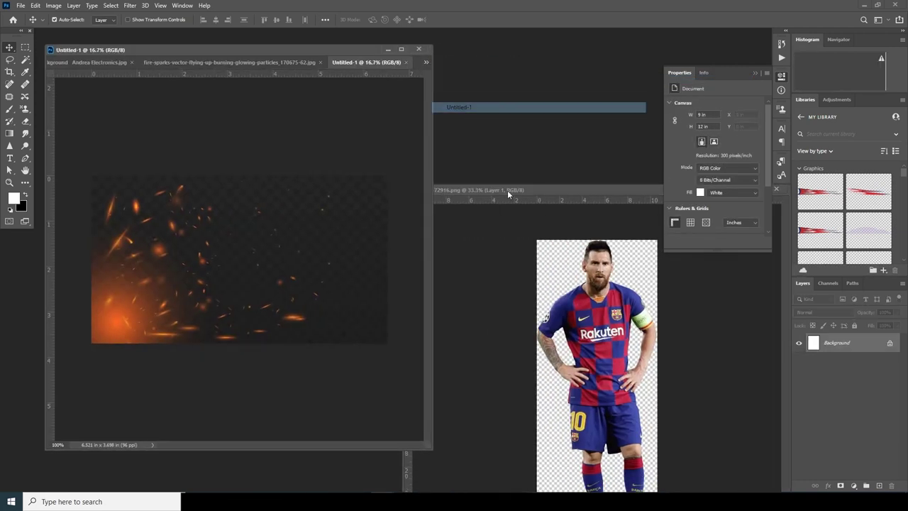
pyautogui.moveTo(590, 336); pyautogui.dragTo(240, 282)
# Copy the stadium image from Ground.jpg into the Untitled-1 document as a new layer.
pyautogui.click(283, 63)
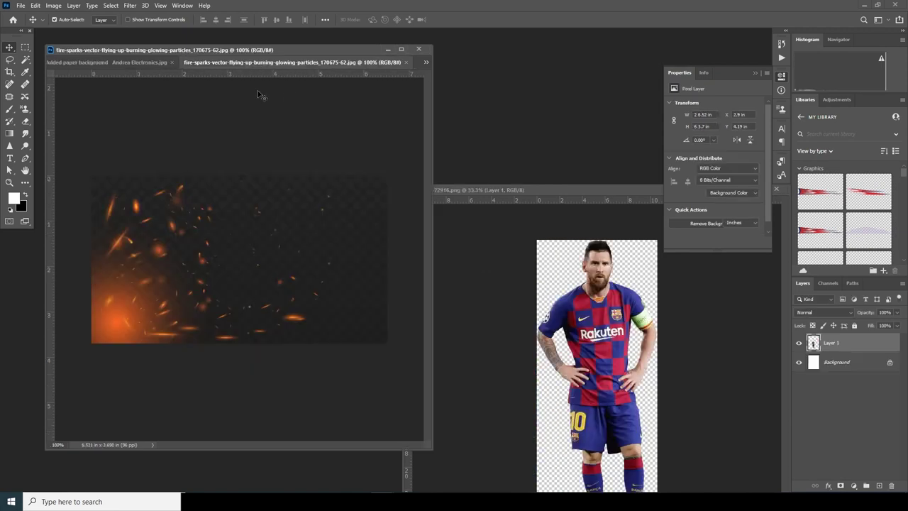
pyautogui.click(425, 63)
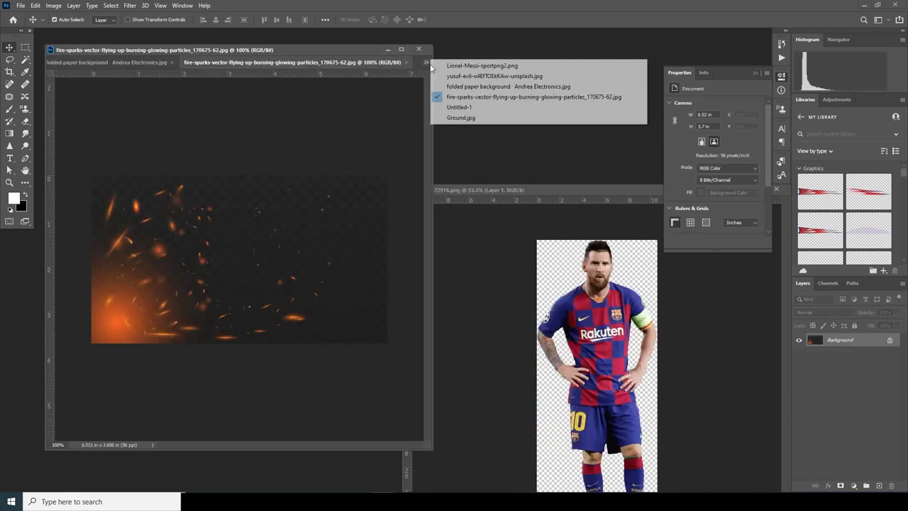
pyautogui.click(463, 118)
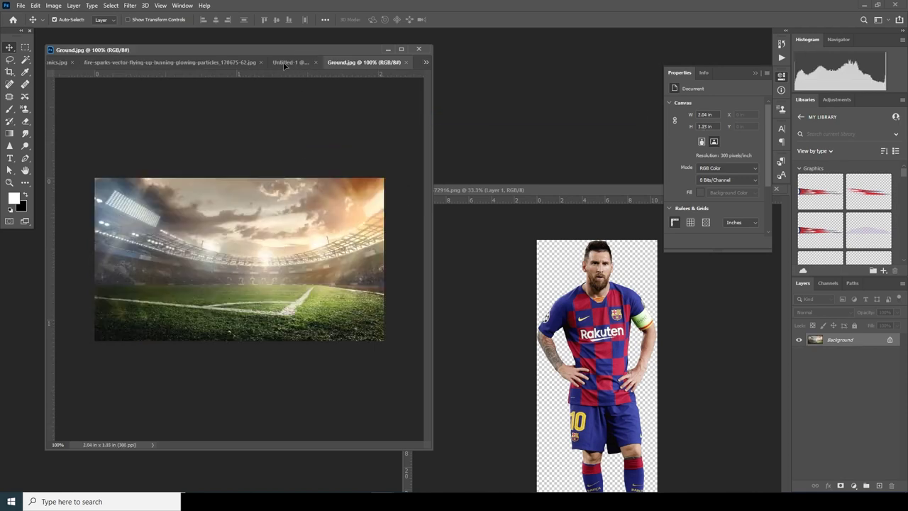
pyautogui.click(286, 64)
pyautogui.moveTo(287, 78); pyautogui.dragTo(266, 273)
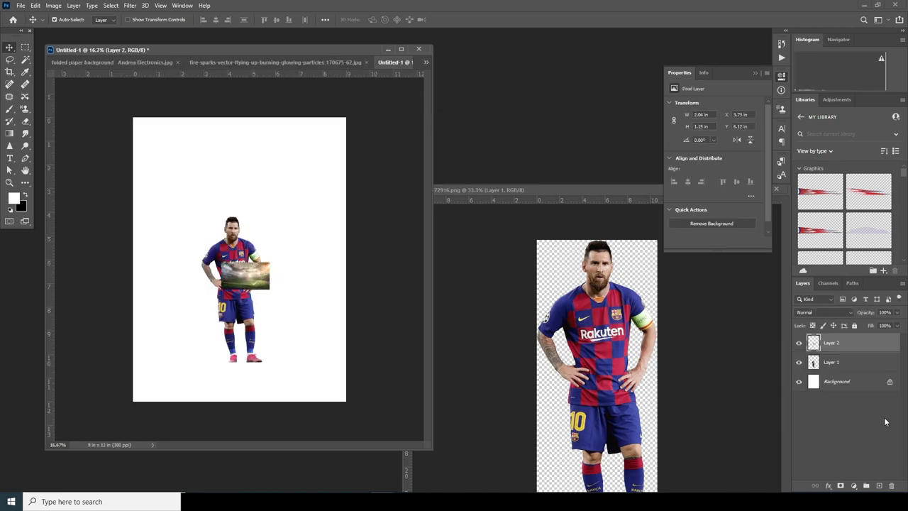
# Place the stadium layer beneath the player and scale it to about 595% to fill the poster's lower part.
pyautogui.moveTo(836, 350); pyautogui.dragTo(817, 373)
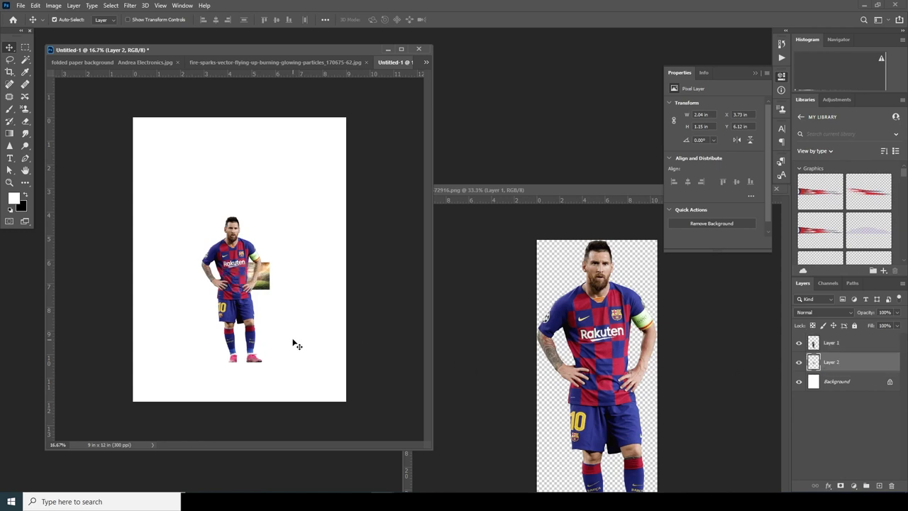
pyautogui.hotkey('ctrl', 't')
pyautogui.moveTo(269, 286); pyautogui.dragTo(284, 360)
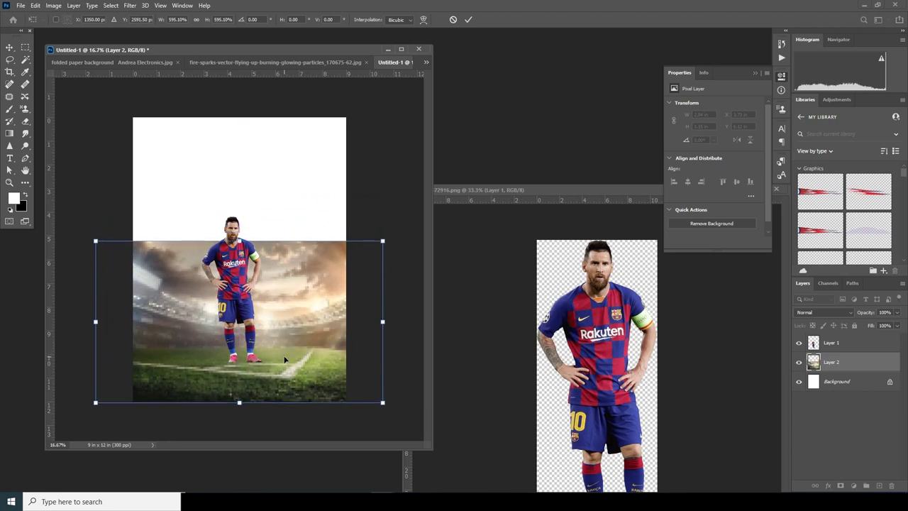
pyautogui.press('Return')
# Enlarge the player to about 136% and centre him horizontally, with his feet running past the poster's lower edge.
pyautogui.click(820, 343)
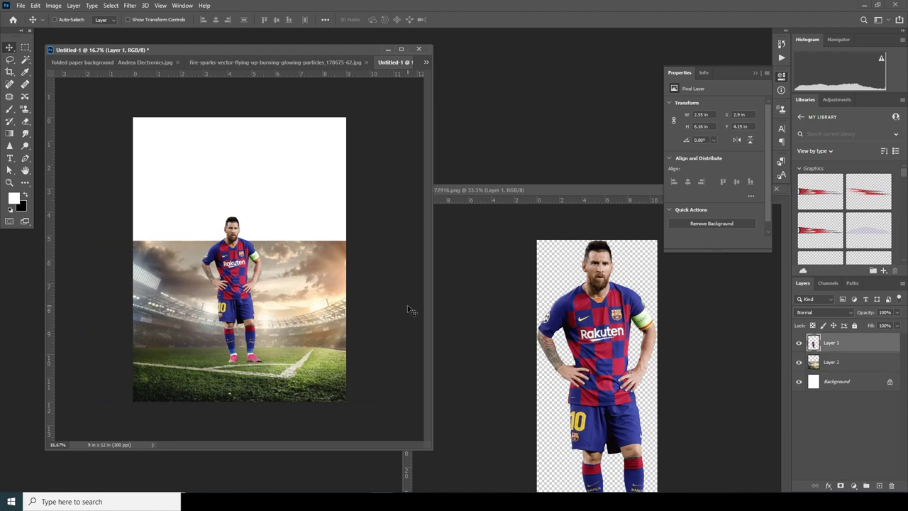
pyautogui.hotkey('ctrl', 't')
pyautogui.moveTo(262, 364); pyautogui.dragTo(265, 370)
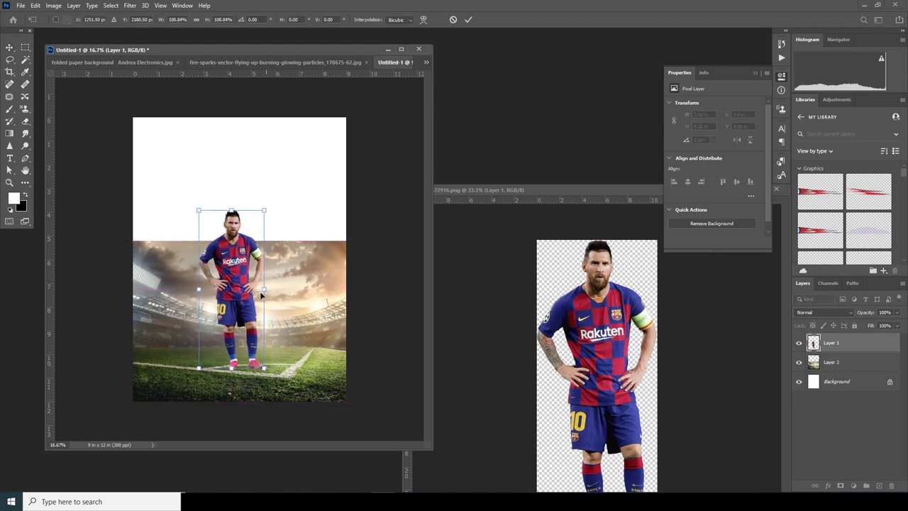
pyautogui.moveTo(242, 267); pyautogui.dragTo(243, 302)
pyautogui.moveTo(270, 400); pyautogui.dragTo(276, 423)
pyautogui.moveTo(239, 331); pyautogui.dragTo(230, 322)
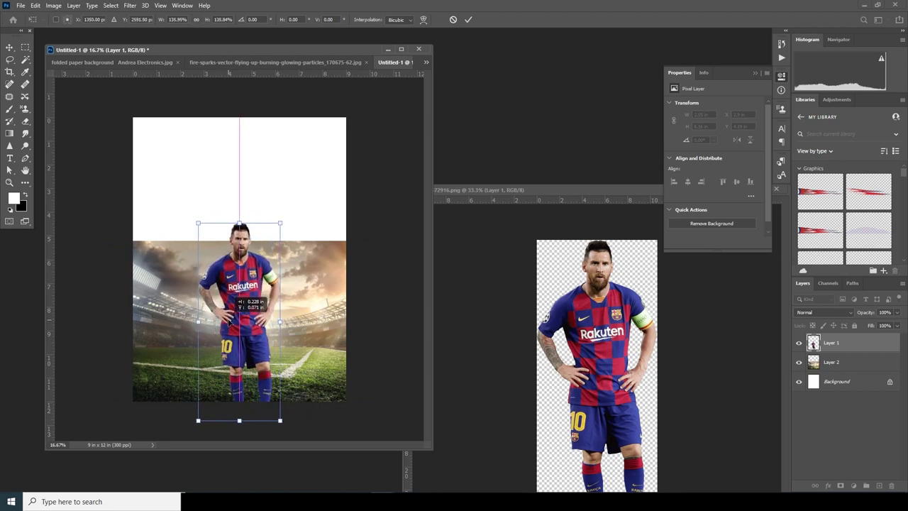
pyautogui.press('Return')
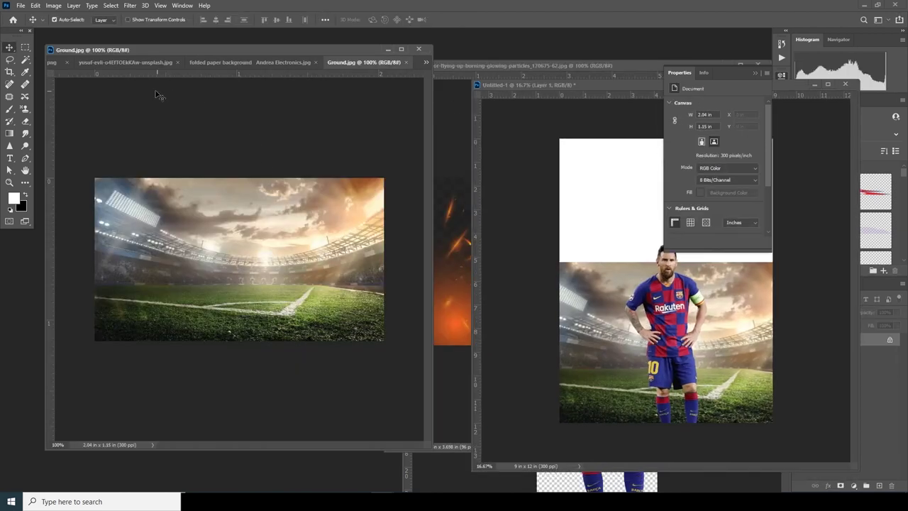
# Copy the second player cutout from Lionel-Messi-sportpng2.png into the poster and bring the poster window into clear view.
pyautogui.click(126, 62)
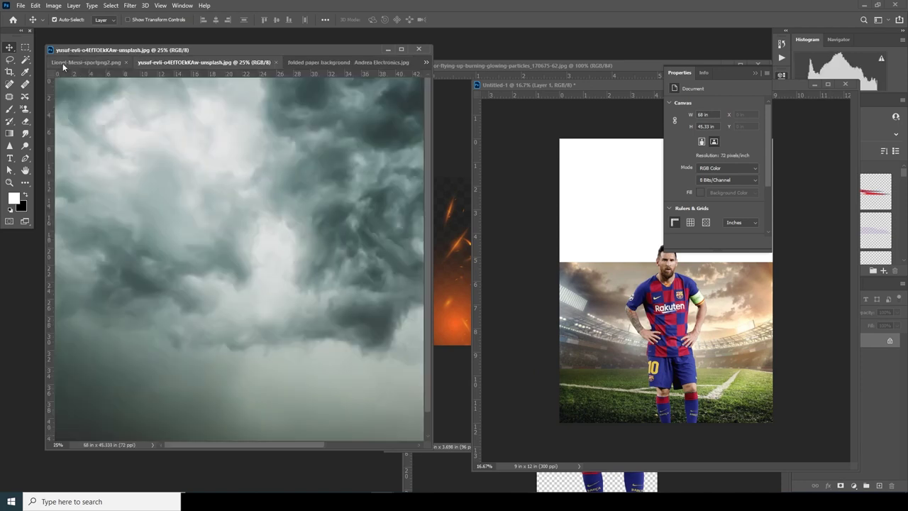
pyautogui.click(62, 63)
pyautogui.moveTo(263, 206); pyautogui.dragTo(641, 271)
pyautogui.moveTo(601, 85); pyautogui.dragTo(249, 117)
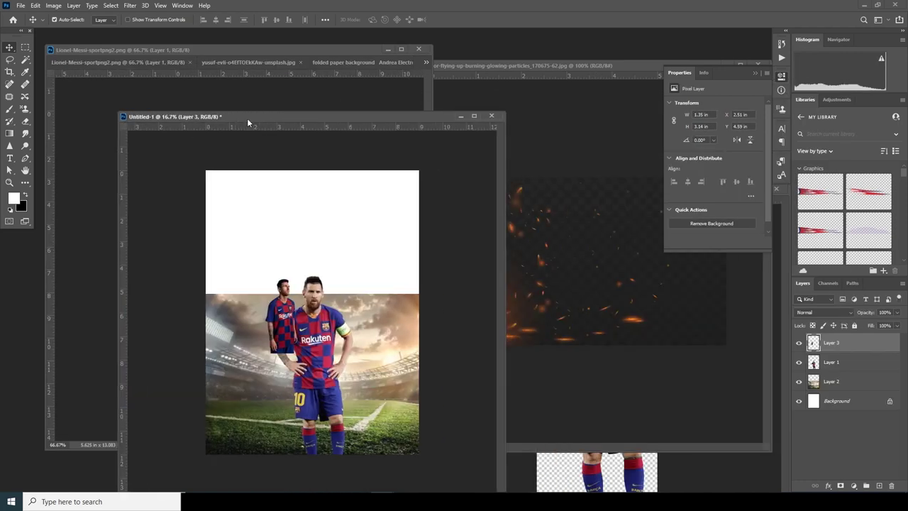
# Move the second player cutout up over the first player's chest and enlarge it to about 258%.
pyautogui.moveTo(303, 324); pyautogui.dragTo(334, 302)
pyautogui.hotkey('ctrl', 't')
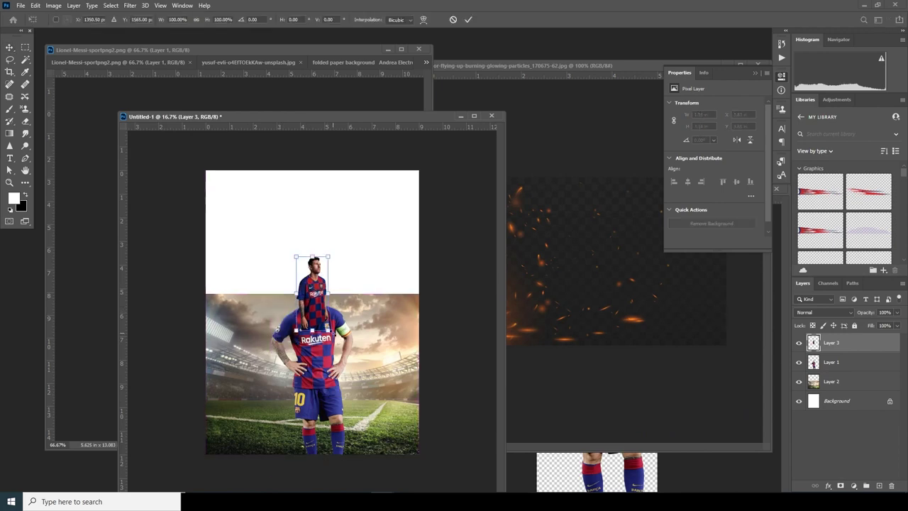
pyautogui.moveTo(328, 332); pyautogui.dragTo(354, 389)
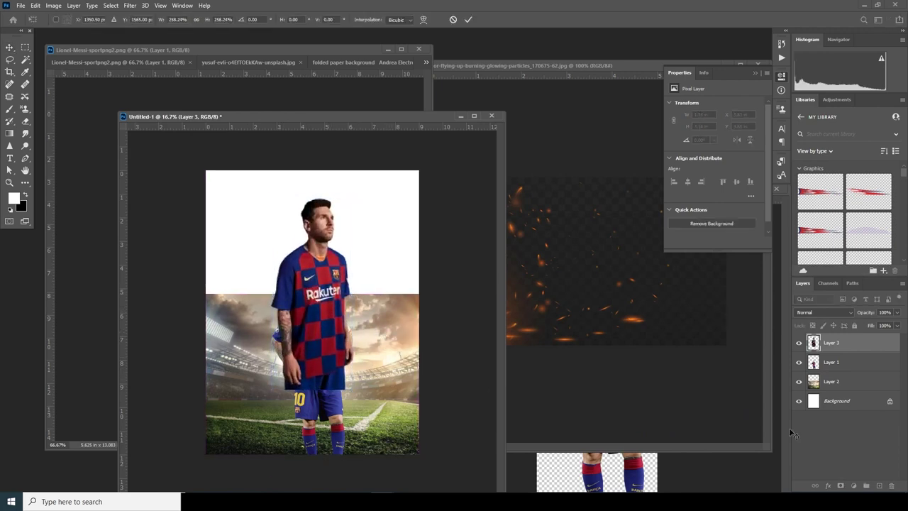
pyautogui.press('Return')
# Place the second player's layer beneath the stadium layer, enlarge it to about 112% and shift it slightly left behind the first player.
pyautogui.moveTo(830, 382); pyautogui.dragTo(839, 390)
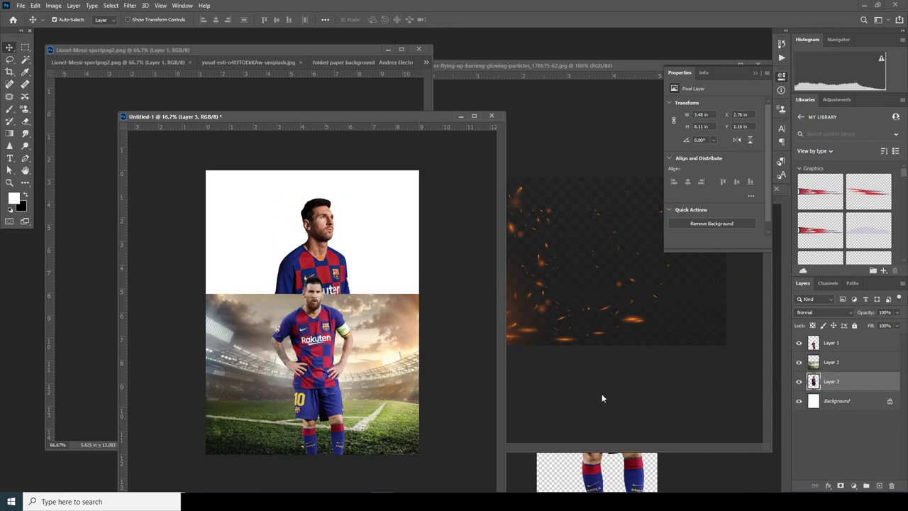
pyautogui.hotkey('ctrl', 't')
pyautogui.moveTo(302, 270); pyautogui.dragTo(304, 285)
pyautogui.moveTo(355, 214); pyautogui.dragTo(359, 204)
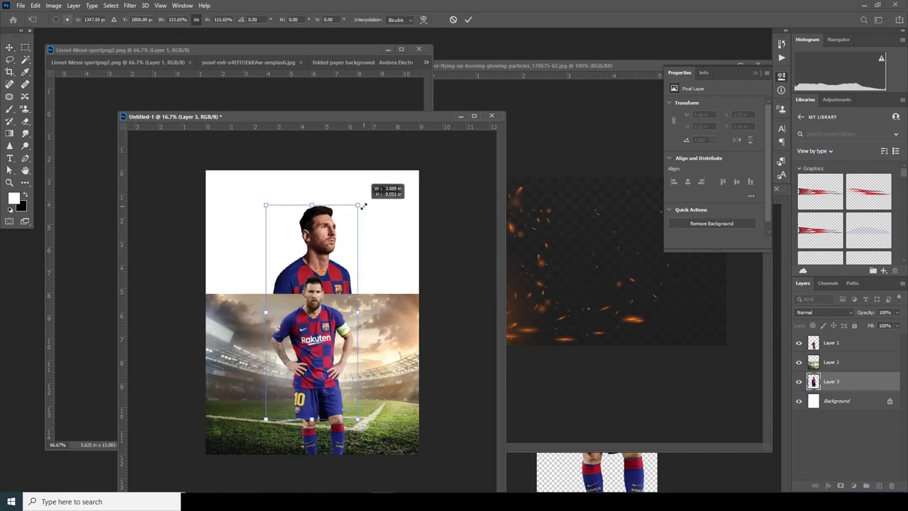
pyautogui.moveTo(337, 281); pyautogui.dragTo(329, 282)
pyautogui.press('Return')
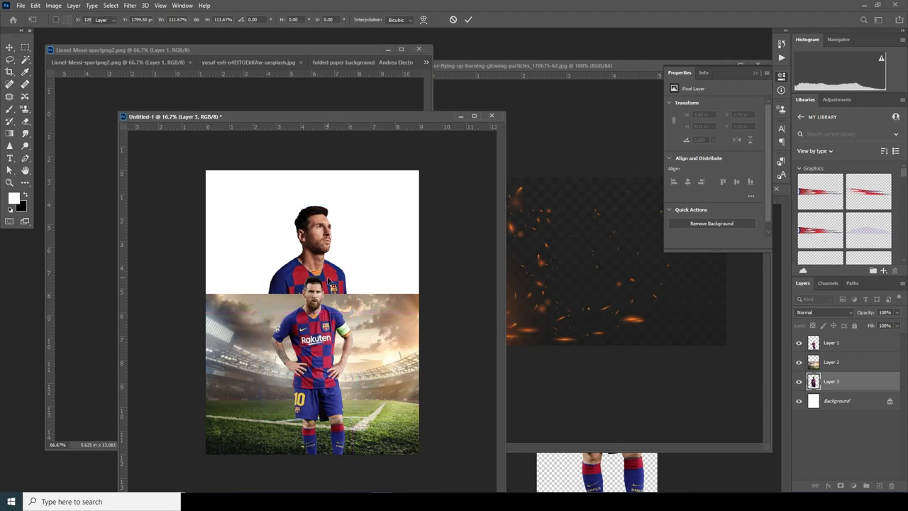
# Float the cloudy sky image in its own window and bring the Untitled-1 poster back to the front.
pyautogui.click(231, 90)
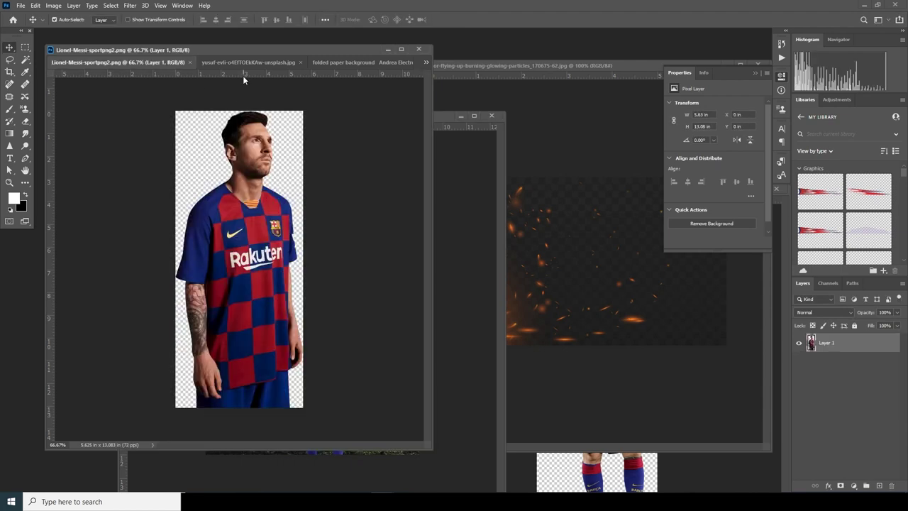
pyautogui.click(245, 62)
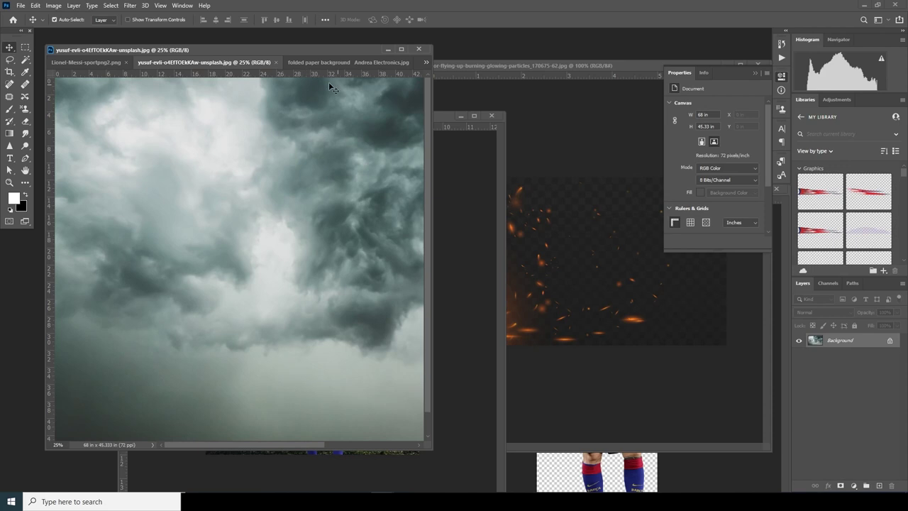
pyautogui.moveTo(224, 65); pyautogui.dragTo(464, 200)
pyautogui.click(427, 62)
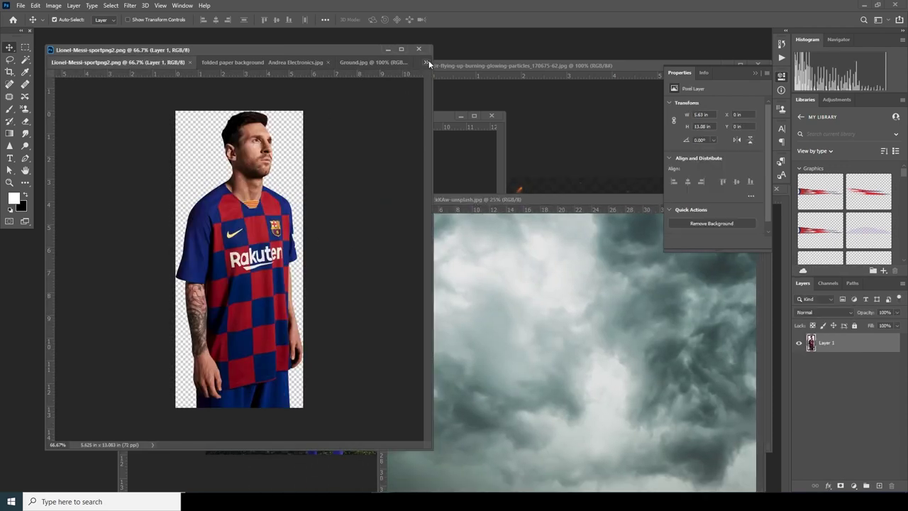
pyautogui.click(457, 164)
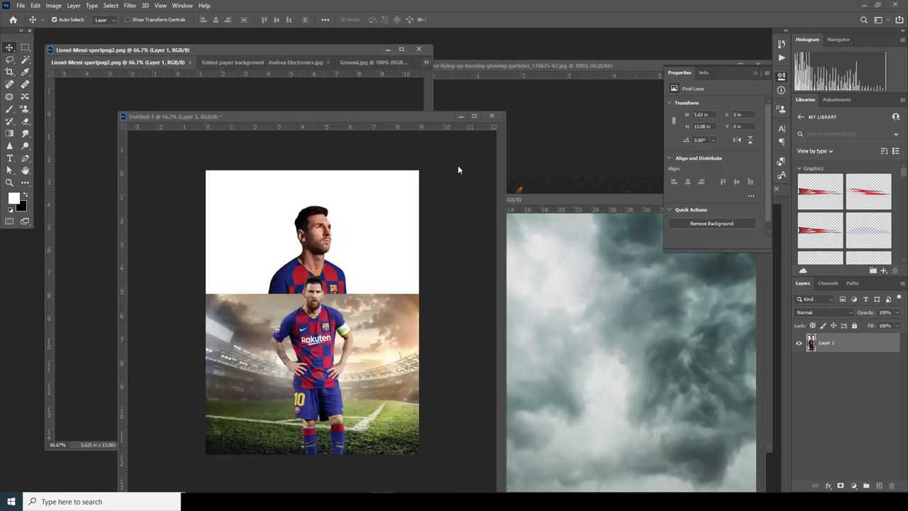
# Copy the cloudy sky image into the poster and place its layer directly above the Background layer.
pyautogui.click(537, 317)
pyautogui.moveTo(358, 255); pyautogui.dragTo(307, 206)
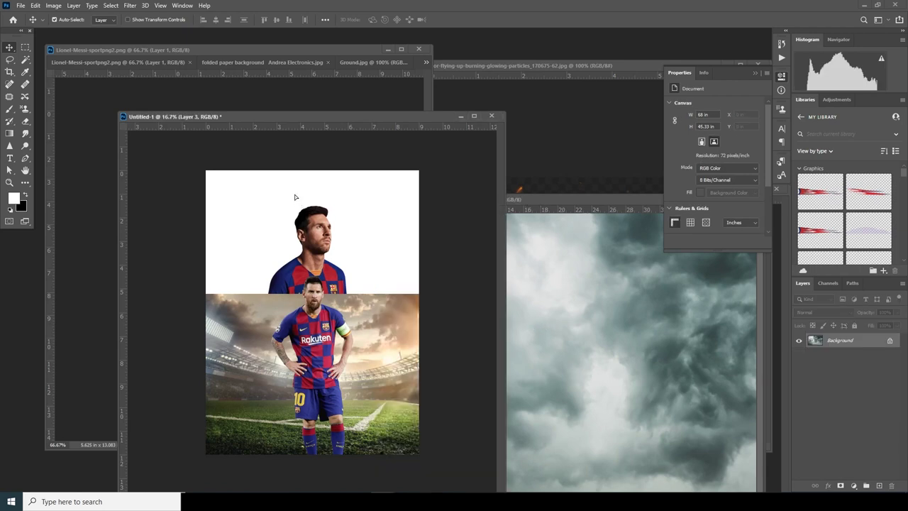
pyautogui.moveTo(846, 392); pyautogui.dragTo(845, 410)
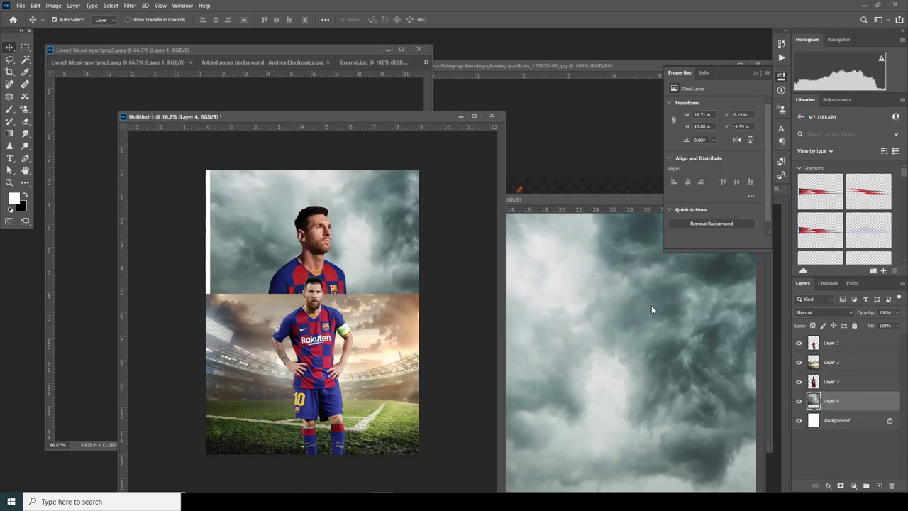
# Minimize the floating source image windows so that only the Untitled-1 poster stays open.
pyautogui.click(389, 50)
pyautogui.moveTo(443, 65); pyautogui.dragTo(306, 66)
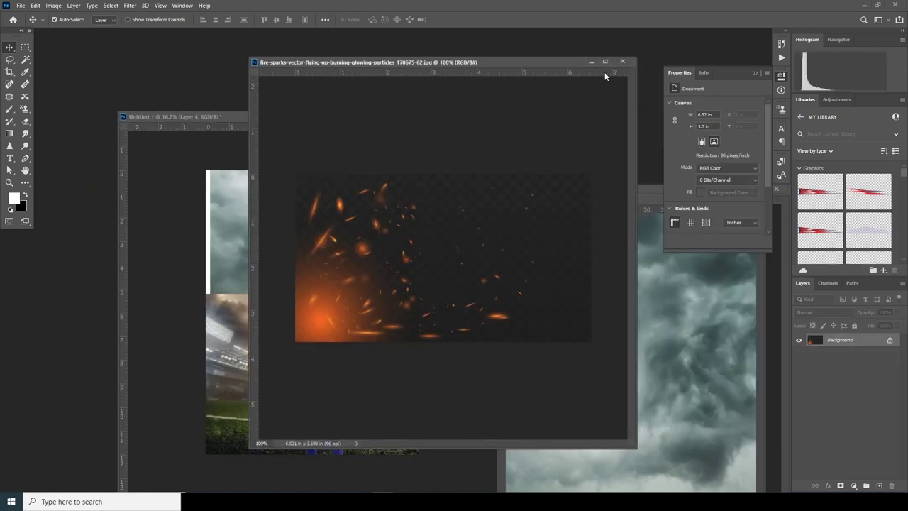
pyautogui.click(589, 63)
pyautogui.moveTo(618, 190); pyautogui.dragTo(367, 179)
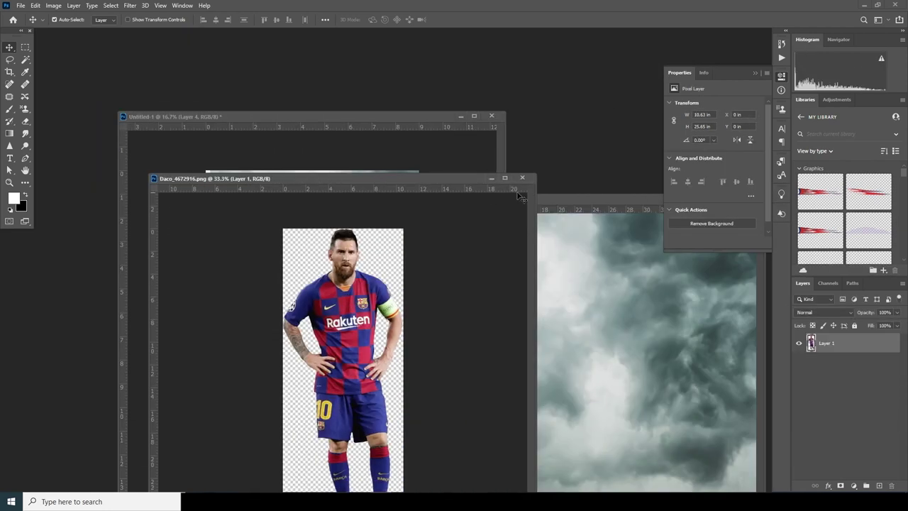
pyautogui.click(488, 178)
pyautogui.moveTo(520, 202); pyautogui.dragTo(304, 172)
pyautogui.click(504, 170)
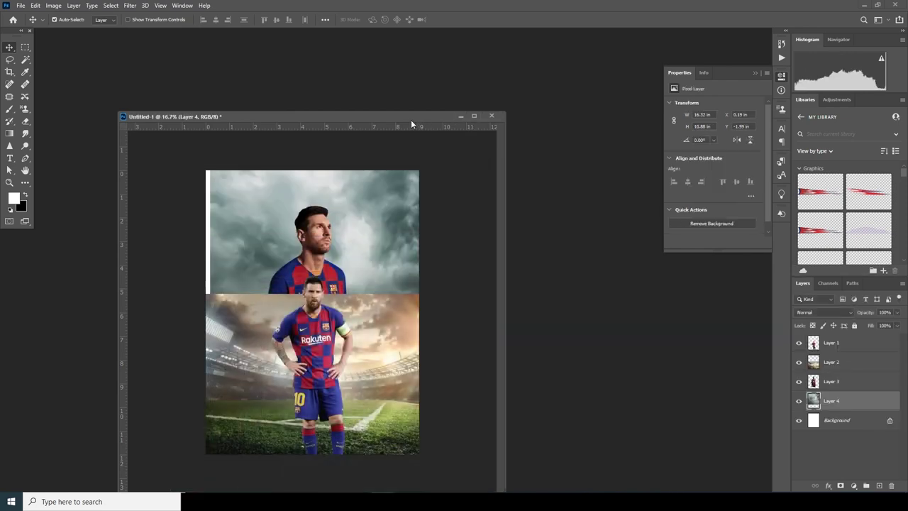
# Dock the poster document in the main workspace and collapse the Properties panel.
pyautogui.moveTo(411, 121); pyautogui.dragTo(366, 34)
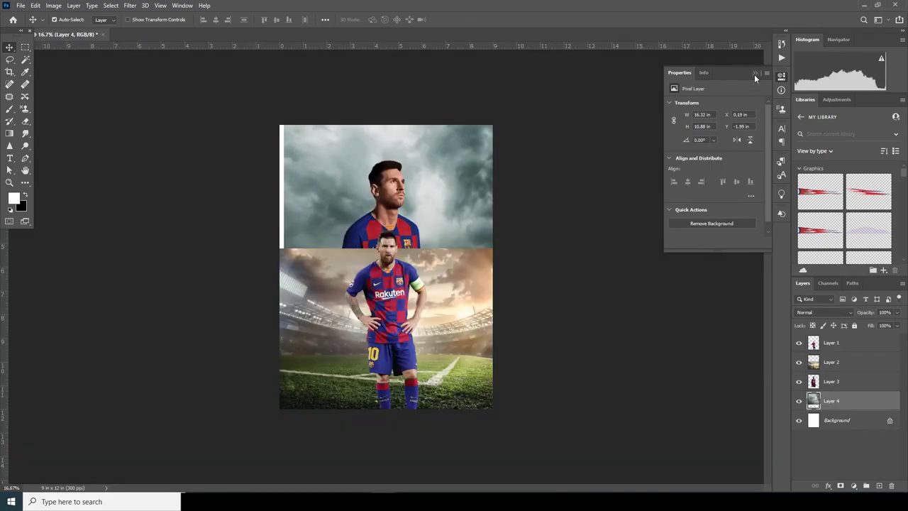
pyautogui.click(755, 73)
pyautogui.hotkey('ctrl', '+')
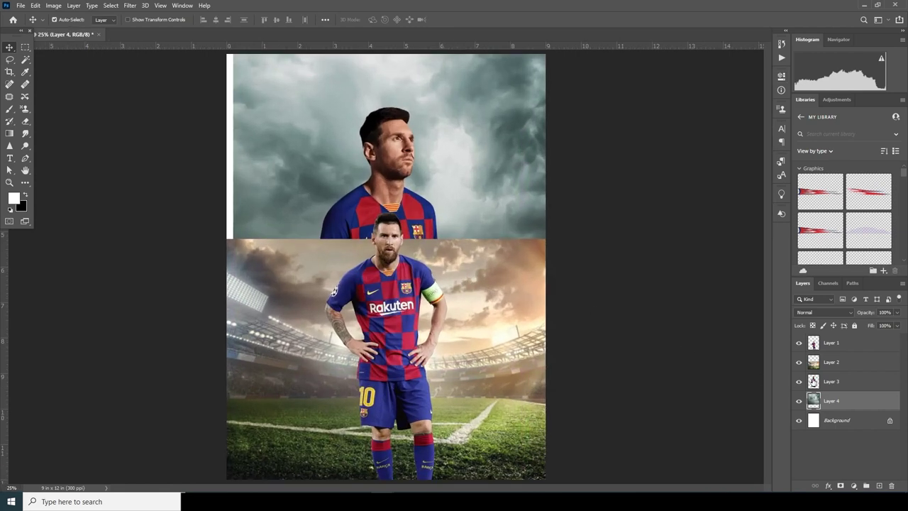
# Hide the full-body player cutout on Layer 1 and add a layer mask to the stadium image on Layer 2.
pyautogui.click(816, 384)
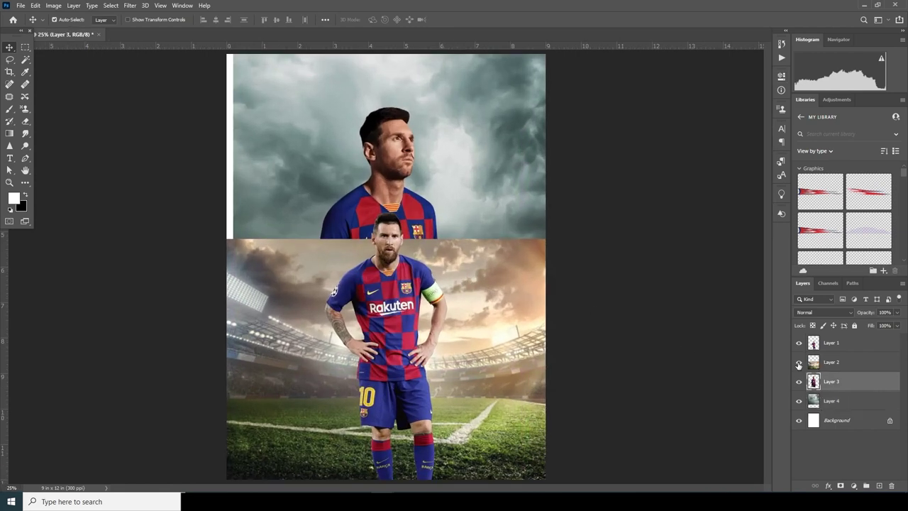
pyautogui.click(799, 362)
pyautogui.click(799, 362)
pyautogui.click(799, 343)
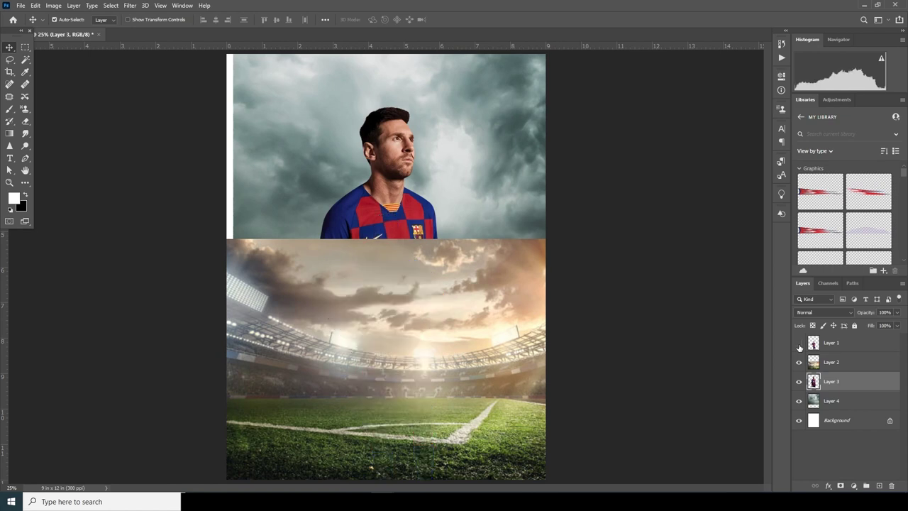
pyautogui.click(799, 343)
pyautogui.click(800, 344)
pyautogui.click(814, 364)
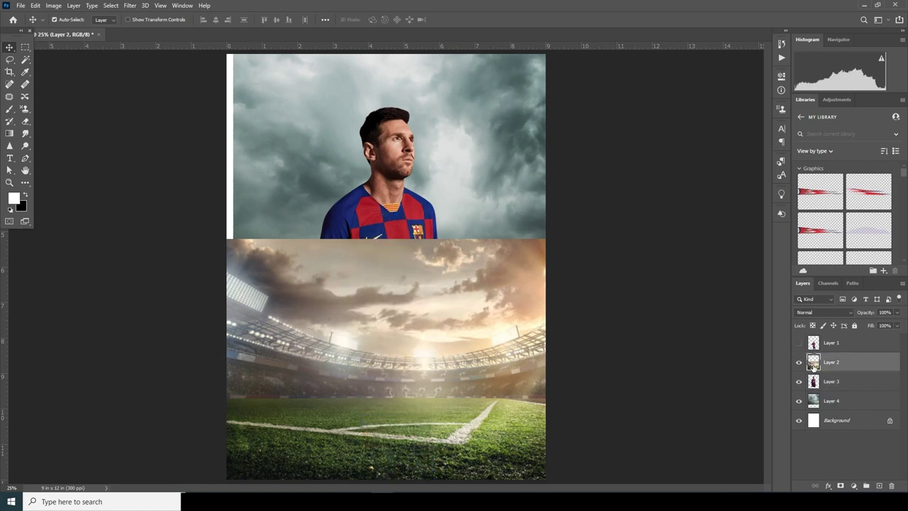
pyautogui.click(840, 486)
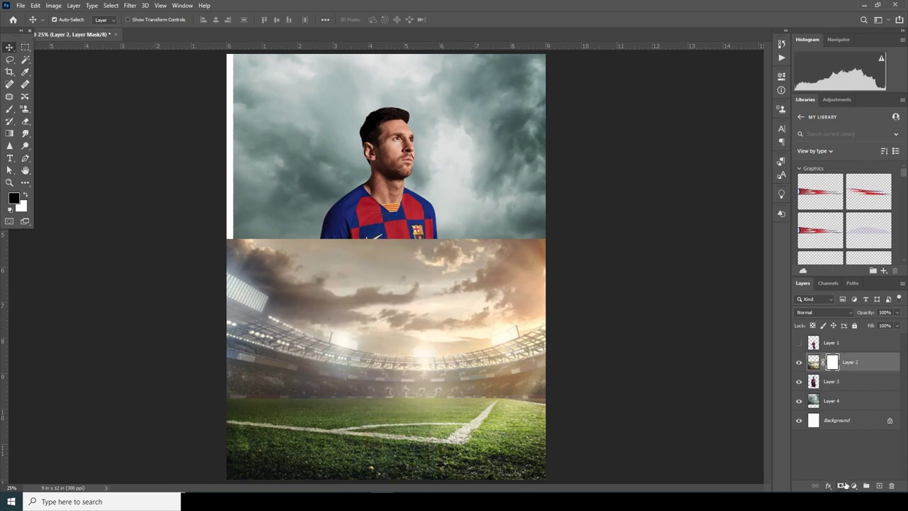
# Set up a black Soft Round brush enlarged to 1500 px for painting on the stadium layer's mask.
pyautogui.press('b')
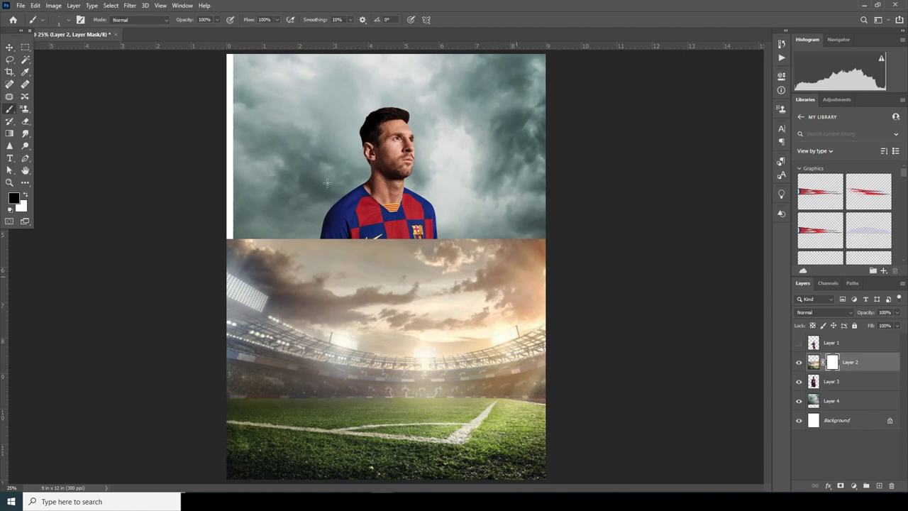
pyautogui.click(72, 21)
pyautogui.click(77, 127)
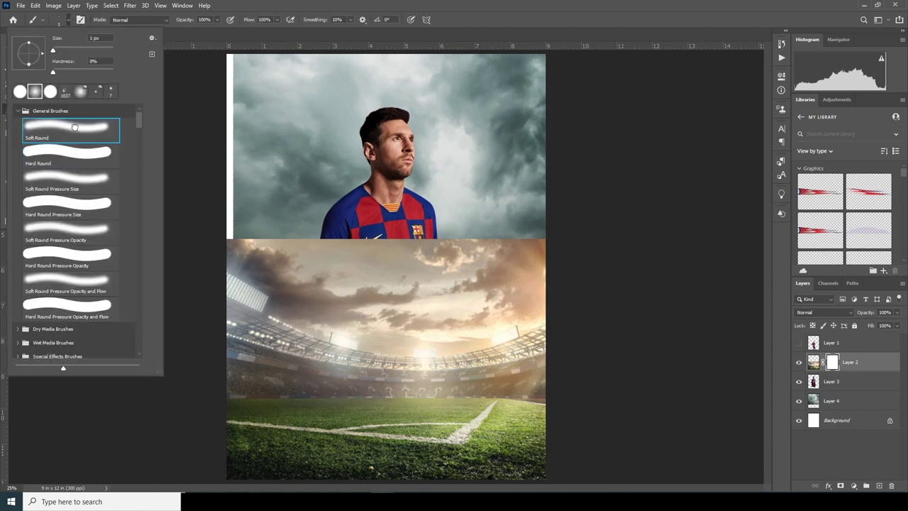
pyautogui.click(186, 163)
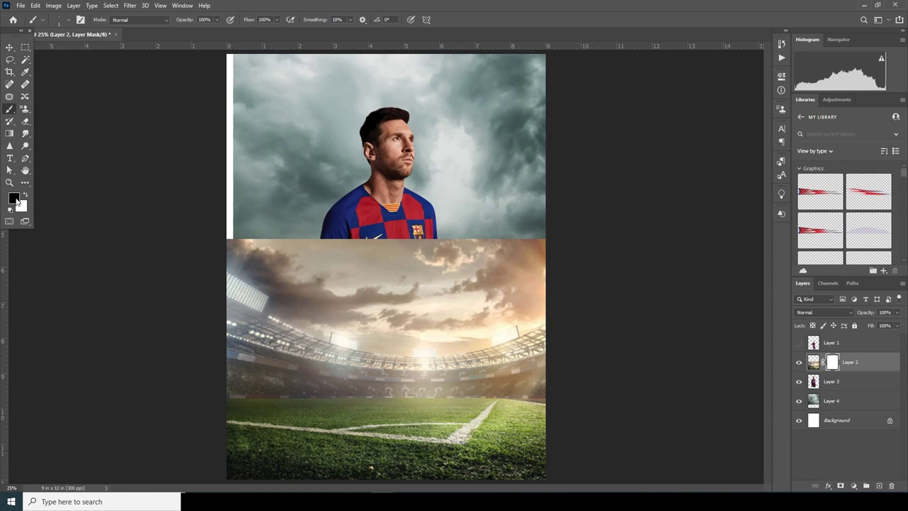
pyautogui.click(14, 199)
pyautogui.click(870, 227)
pyautogui.press(']')
pyautogui.press(']')
pyautogui.press(']')
pyautogui.press(']')
pyautogui.press(']')
pyautogui.press(']')
pyautogui.press(']')
pyautogui.press(']')
pyautogui.press(']')
pyautogui.press(']')
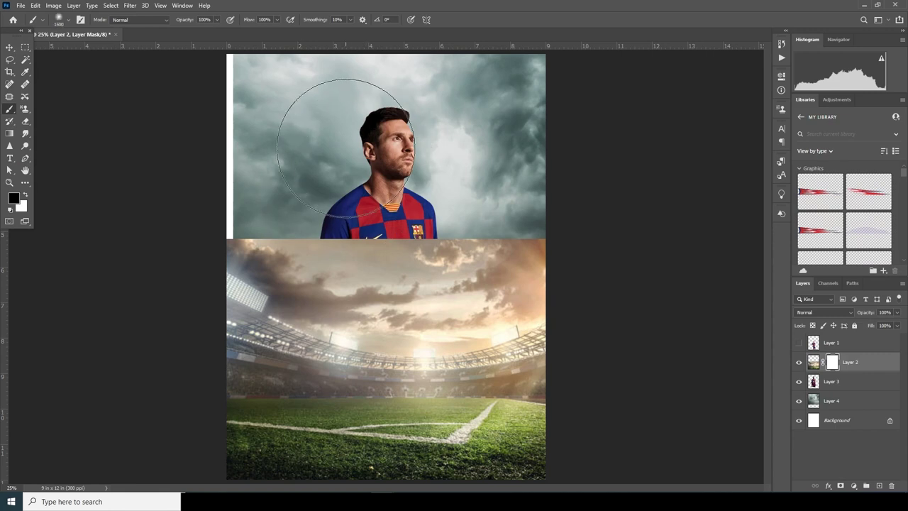
# Paint black across the upper part of the stadium layer's mask to blend its top edge into the cloudy sky.
pyautogui.moveTo(263, 167)
pyautogui.mouseDown()
pyautogui.moveTo(386, 195)
pyautogui.moveTo(523, 166)
pyautogui.mouseUp()
pyautogui.press('[')
pyautogui.moveTo(417, 175)
pyautogui.mouseDown()
pyautogui.moveTo(256, 149)
pyautogui.moveTo(279, 166)
pyautogui.moveTo(264, 159)
pyautogui.moveTo(355, 139)
pyautogui.moveTo(516, 154)
pyautogui.mouseUp()
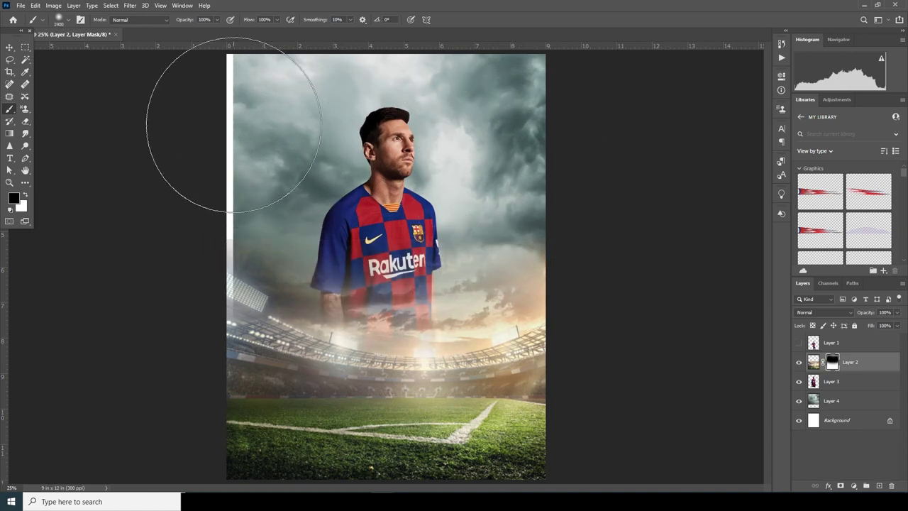
# Scale the cloudy sky on Layer 4 to about 106% and reposition it to cover the poster's full width.
pyautogui.click(818, 404)
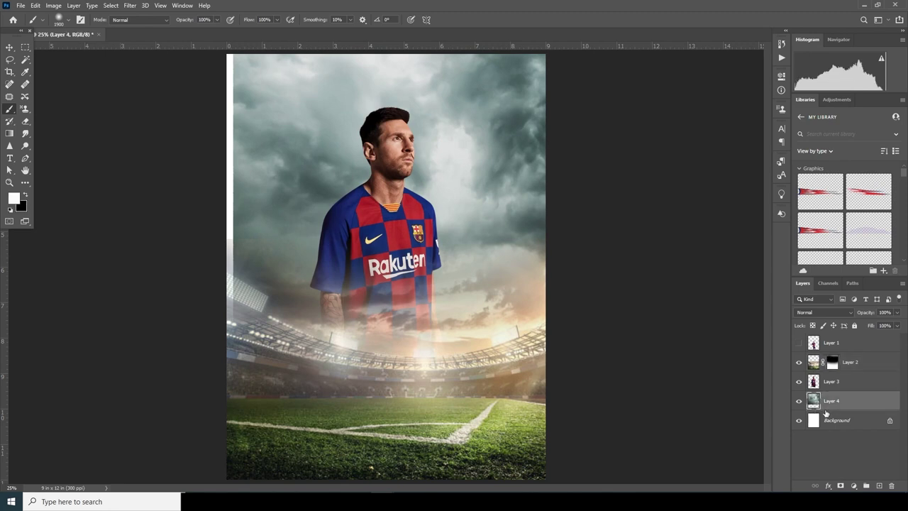
pyautogui.hotkey('ctrl', 't')
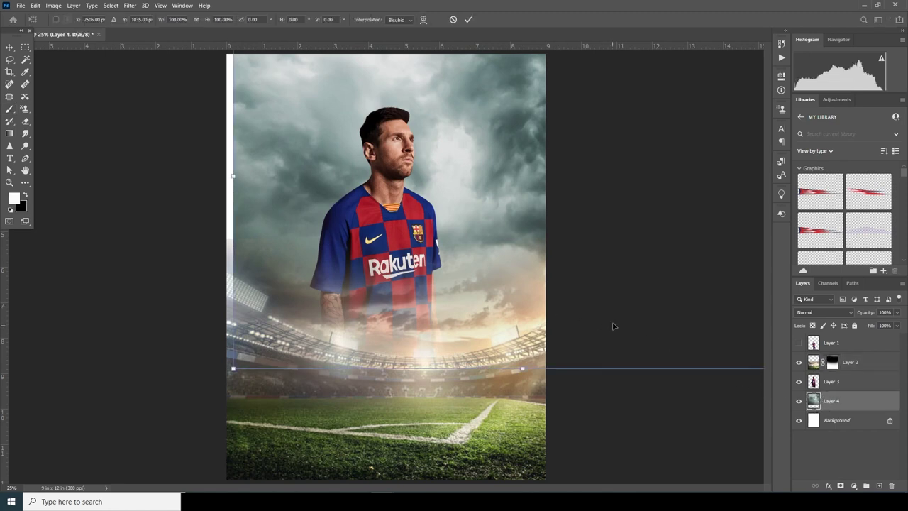
pyautogui.moveTo(467, 255); pyautogui.dragTo(368, 308)
pyautogui.moveTo(468, 272); pyautogui.dragTo(412, 284)
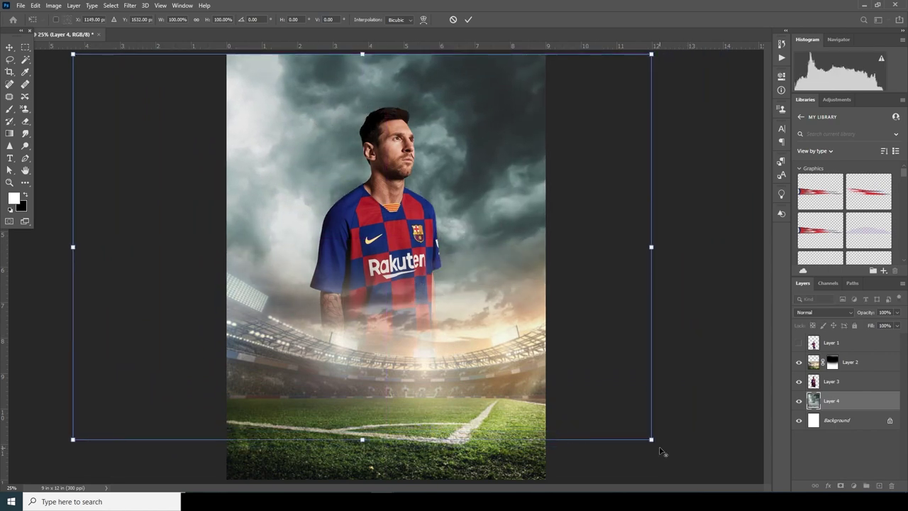
pyautogui.moveTo(652, 440); pyautogui.dragTo(671, 450)
pyautogui.moveTo(489, 295); pyautogui.dragTo(477, 291)
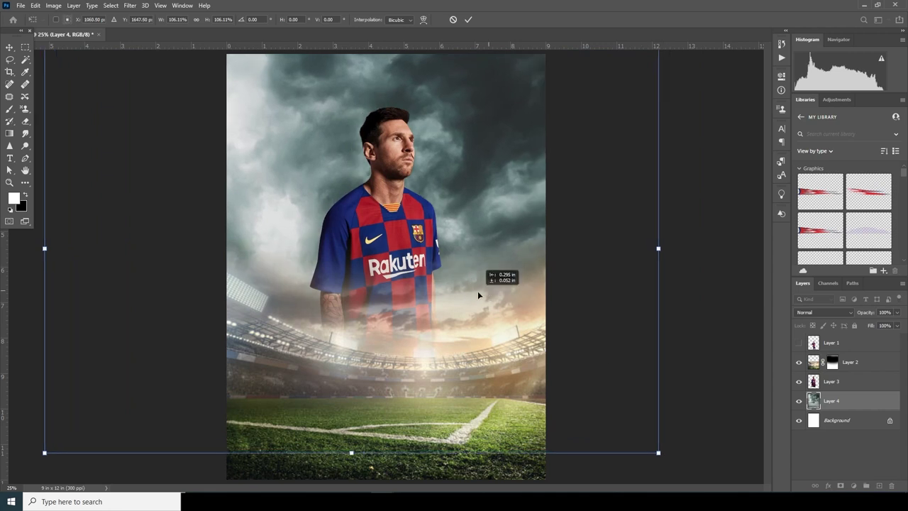
pyautogui.press('Return')
# Add a layer mask to the player on Layer 3 and paint black over the lower body to fade it out below the chest.
pyautogui.press('b')
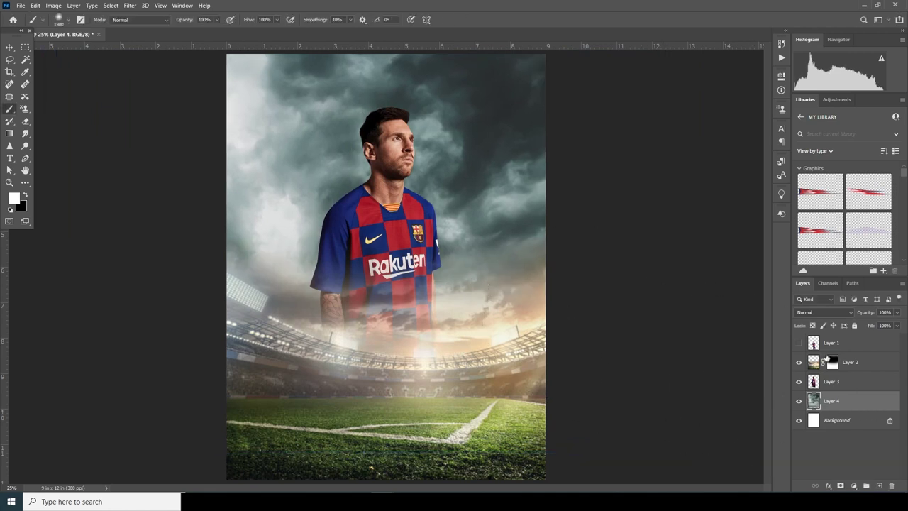
pyautogui.click(819, 346)
pyautogui.click(817, 383)
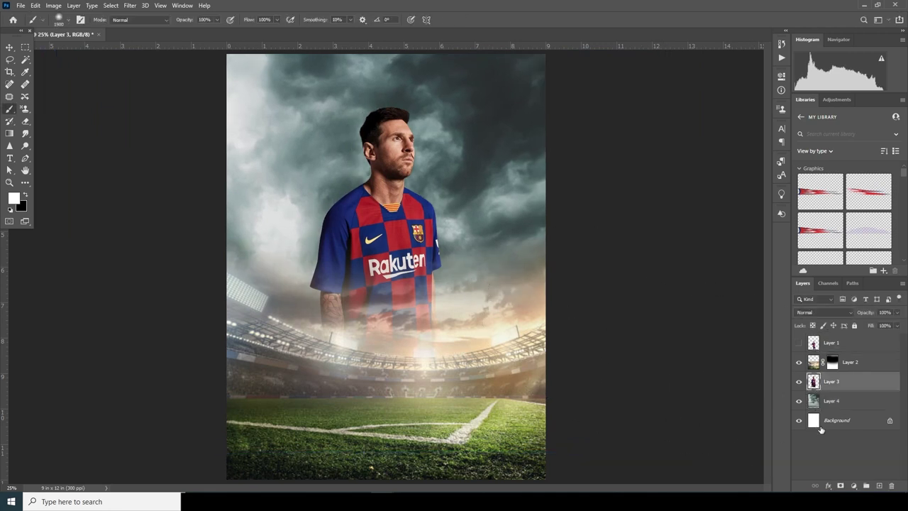
pyautogui.click(840, 487)
pyautogui.press('x')
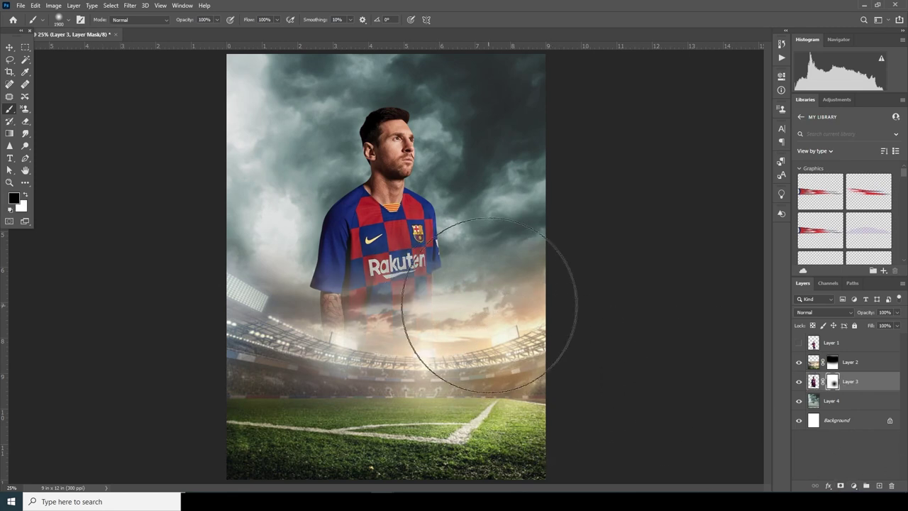
pyautogui.moveTo(490, 305)
pyautogui.mouseDown()
pyautogui.moveTo(418, 355)
pyautogui.moveTo(351, 368)
pyautogui.moveTo(287, 326)
pyautogui.moveTo(312, 369)
pyautogui.moveTo(326, 359)
pyautogui.moveTo(452, 355)
pyautogui.moveTo(364, 390)
pyautogui.moveTo(490, 333)
pyautogui.moveTo(510, 298)
pyautogui.moveTo(477, 333)
pyautogui.moveTo(424, 372)
pyautogui.mouseUp()
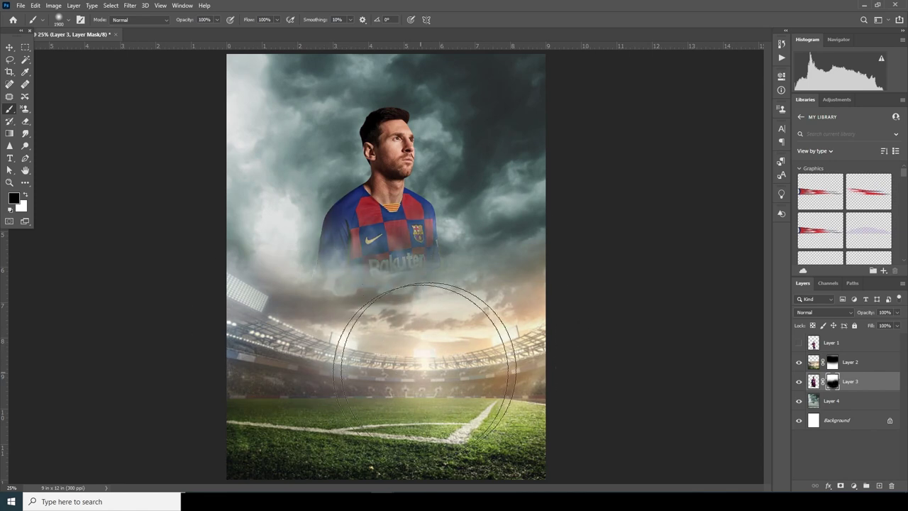
# Clip a Hue/Saturation adjustment to the stadium image on Layer 2 and set its saturation to -100.
pyautogui.click(10, 48)
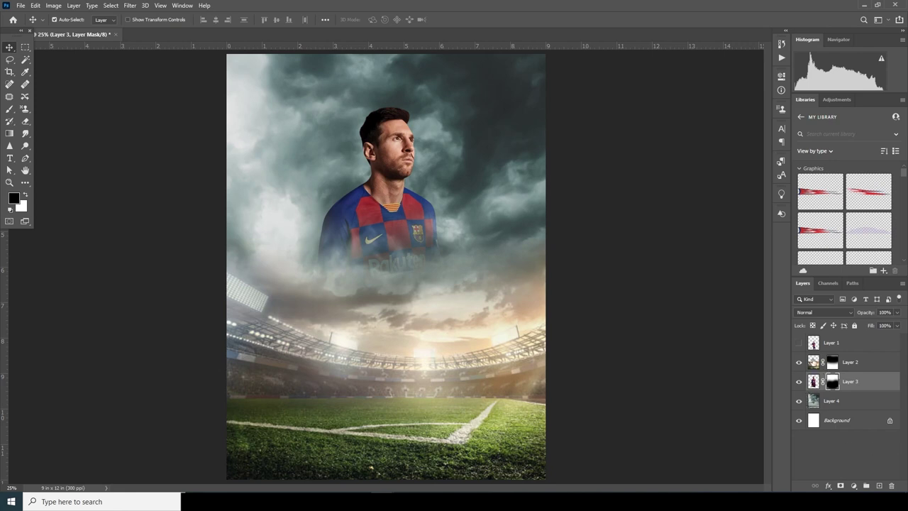
pyautogui.click(813, 361)
pyautogui.click(853, 486)
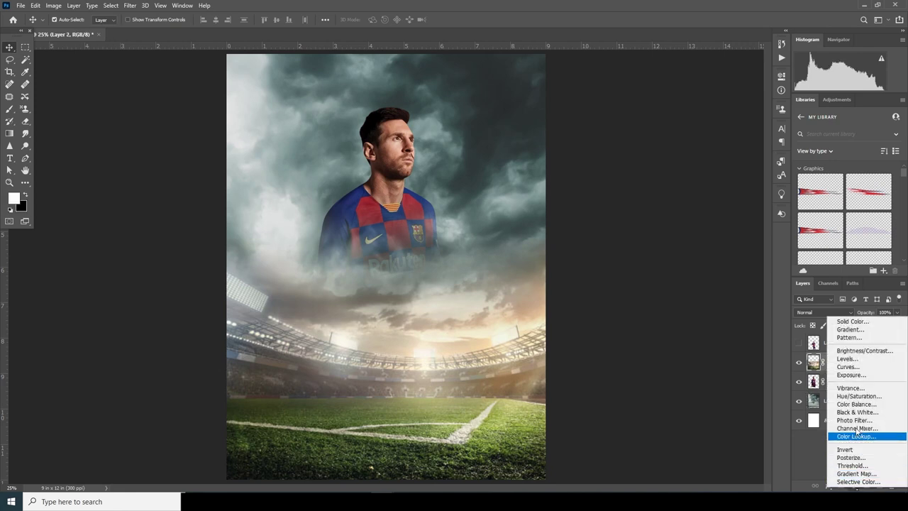
pyautogui.click(852, 396)
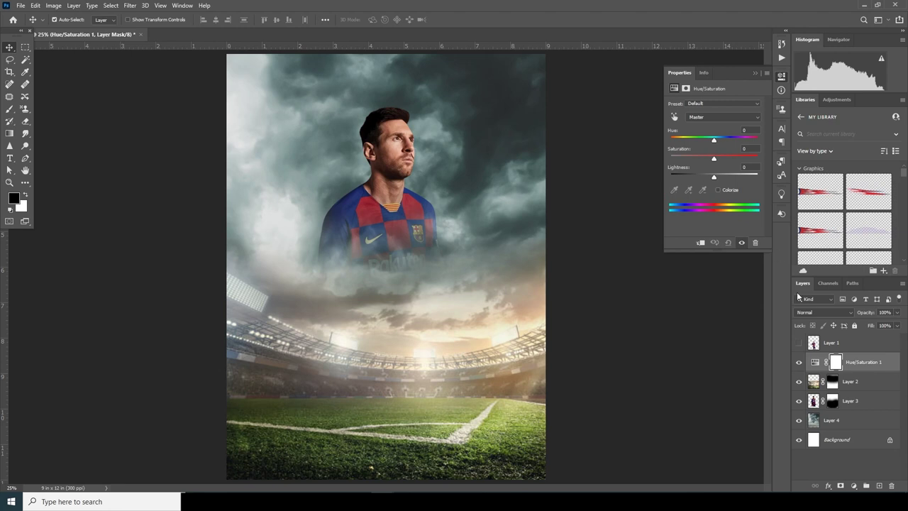
pyautogui.click(701, 243)
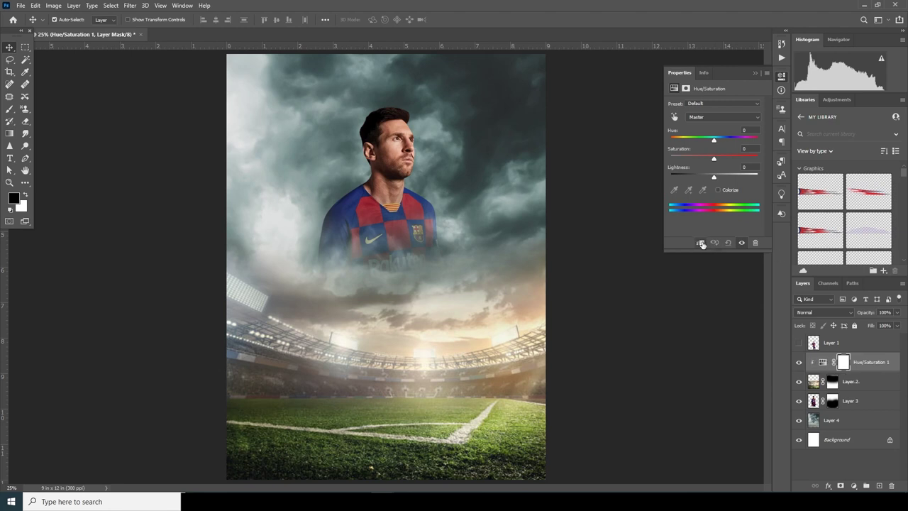
pyautogui.moveTo(714, 162); pyautogui.dragTo(613, 165)
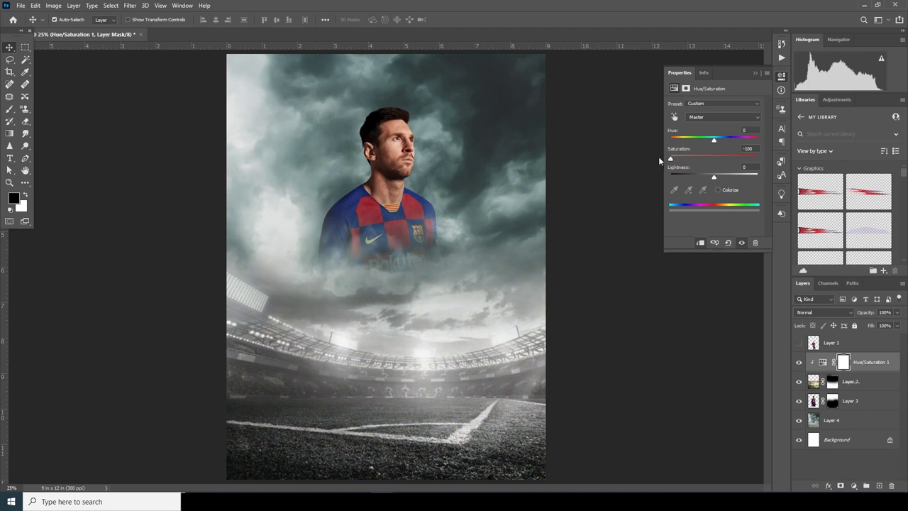
# Clip a Hue/Saturation adjustment to the cloudy sky on Layer 4 and set its saturation to -100.
pyautogui.click(815, 418)
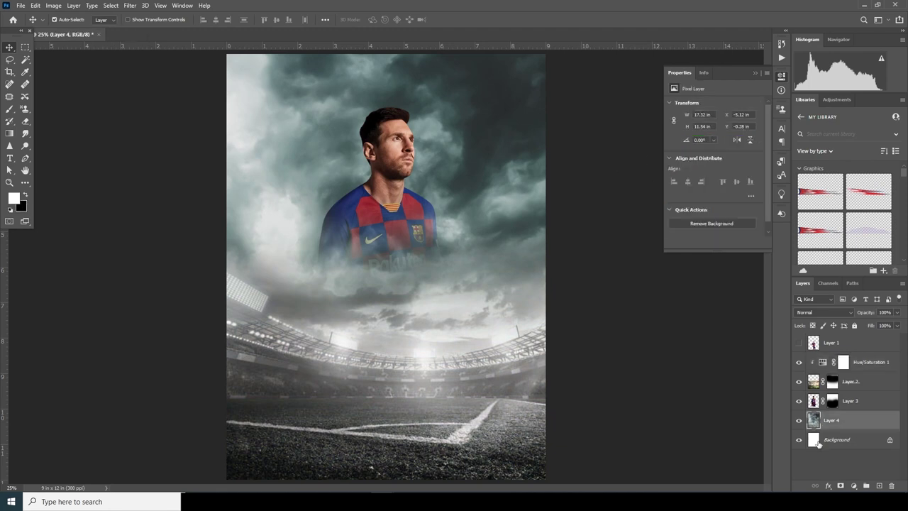
pyautogui.click(855, 487)
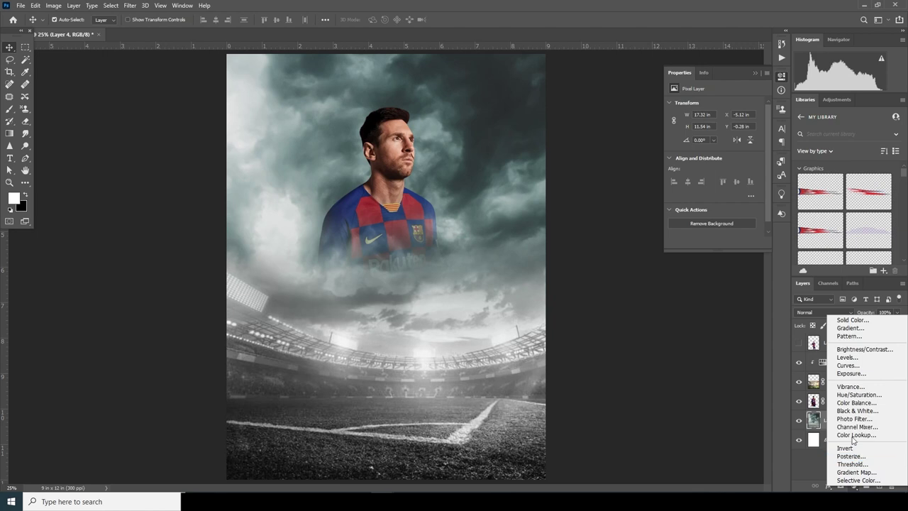
pyautogui.click(857, 396)
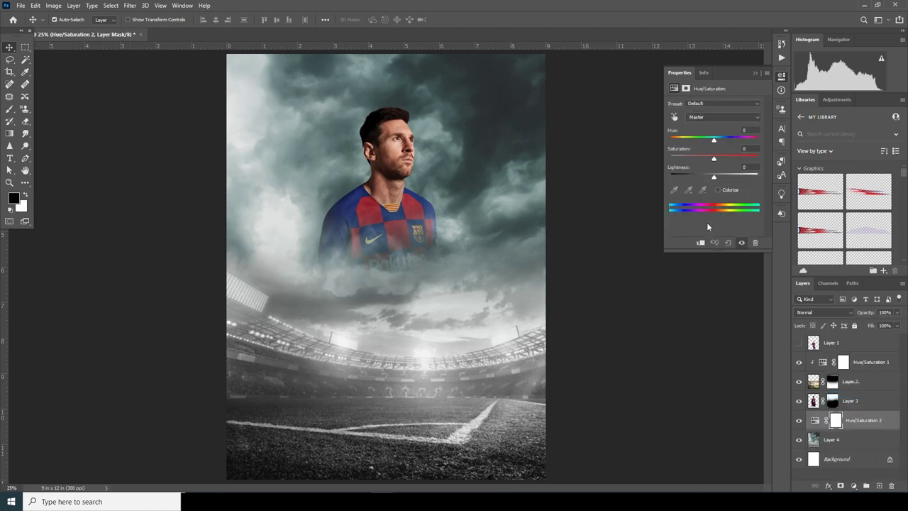
pyautogui.click(702, 243)
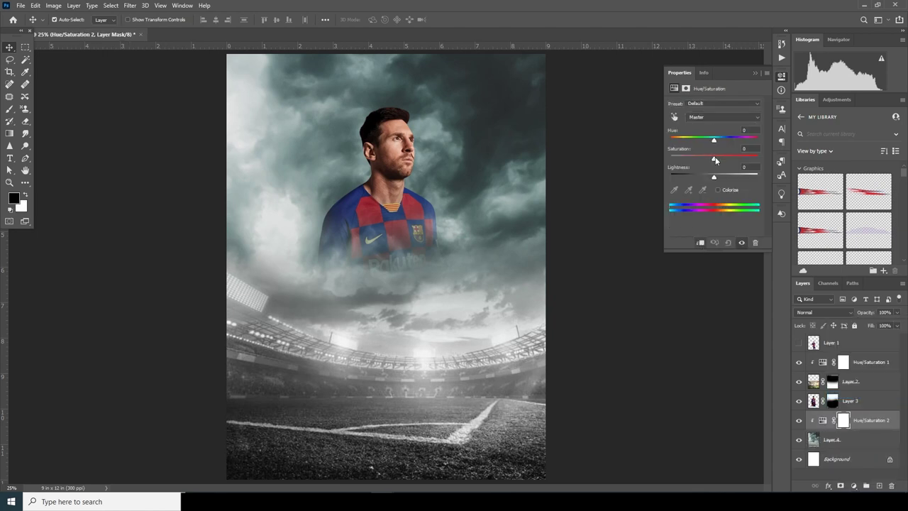
pyautogui.moveTo(714, 160); pyautogui.dragTo(649, 164)
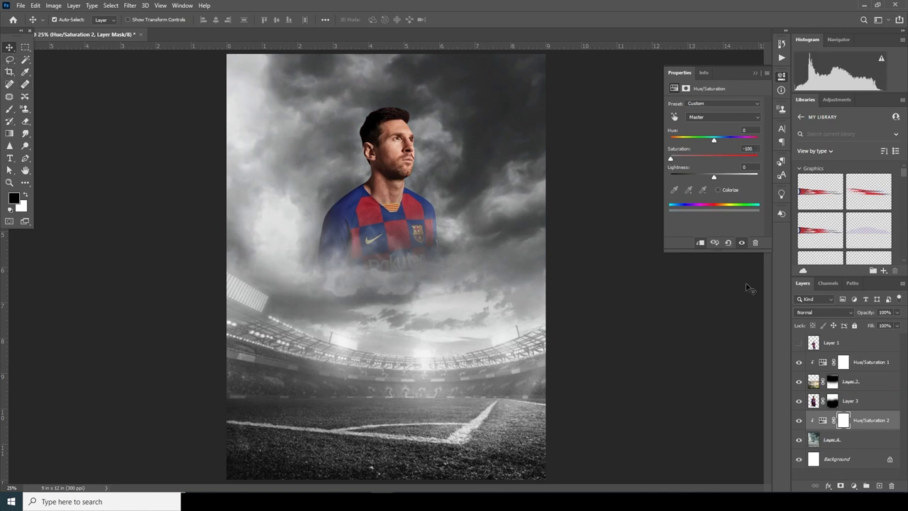
# Scale the masked player on Layer 3 to about 106.6% and move him slightly down, centred on the poster.
pyautogui.click(408, 239)
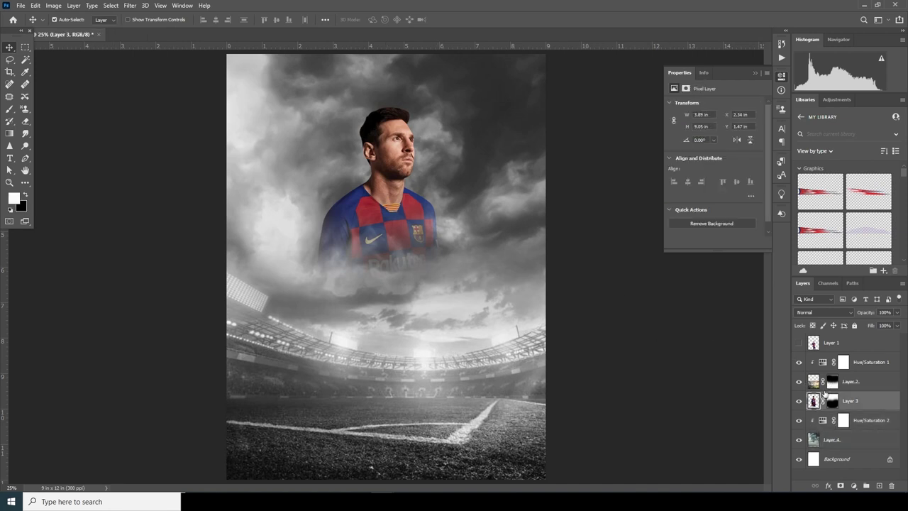
pyautogui.hotkey('ctrl', 't')
pyautogui.moveTo(443, 116); pyautogui.dragTo(452, 95)
pyautogui.moveTo(429, 162); pyautogui.dragTo(437, 186)
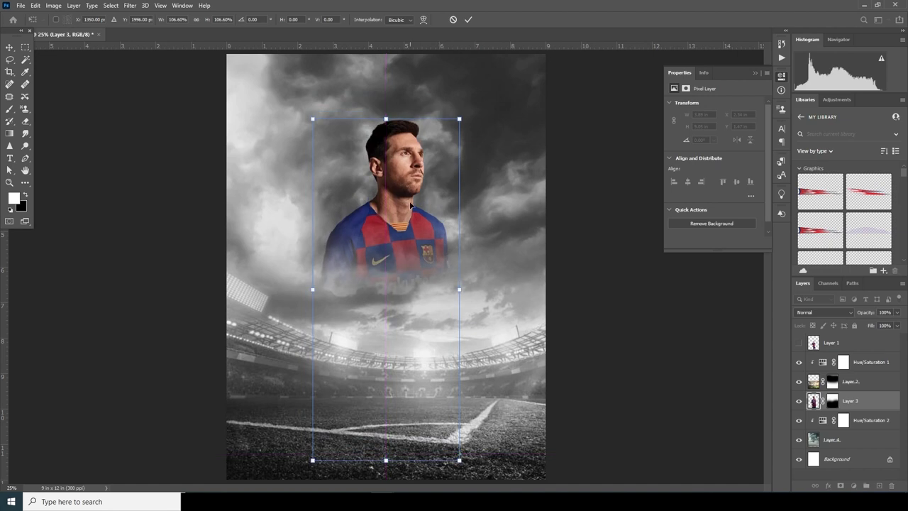
pyautogui.press('Return')
# Open Layer 3 in the Camera Raw Filter and set the Color Mixer saturation of every colour except Reds to -100.
pyautogui.hotkey('ctrl', '-')
pyautogui.hotkey('ctrl', '-')
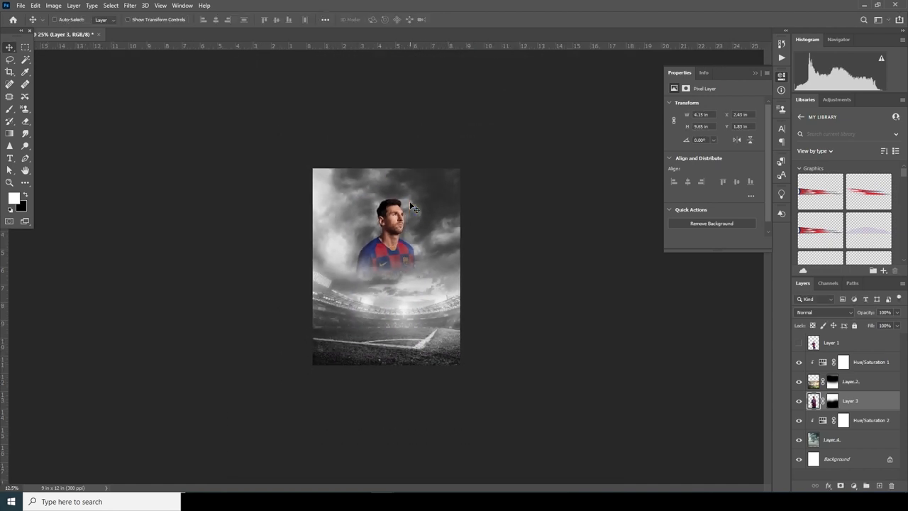
pyautogui.hotkey('ctrl', '+')
pyautogui.click(754, 74)
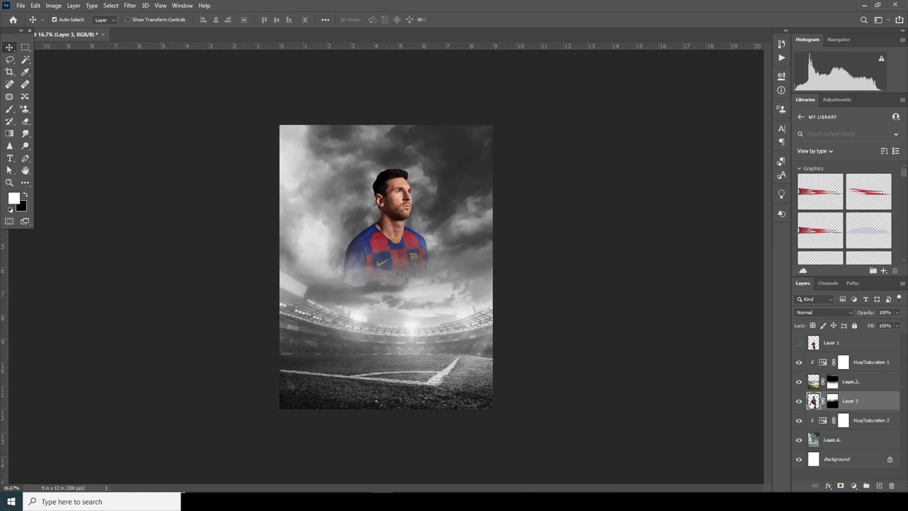
pyautogui.click(130, 6)
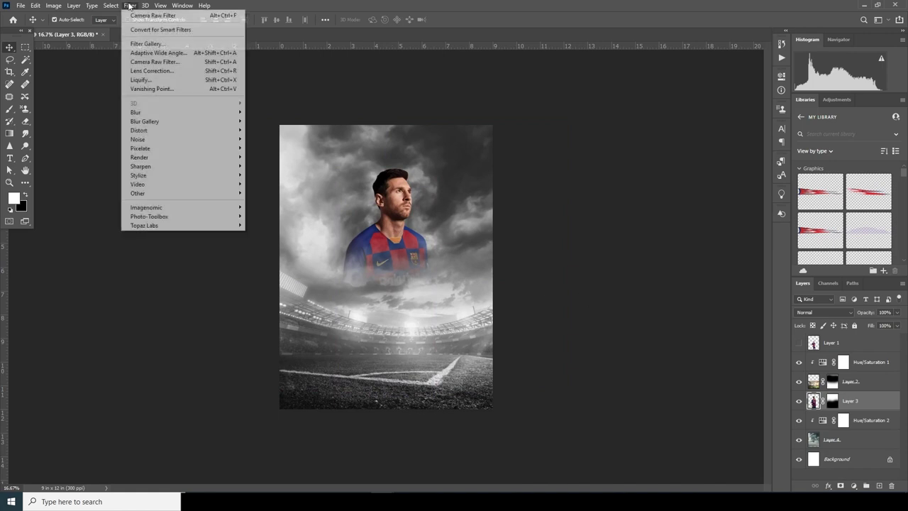
pyautogui.click(150, 63)
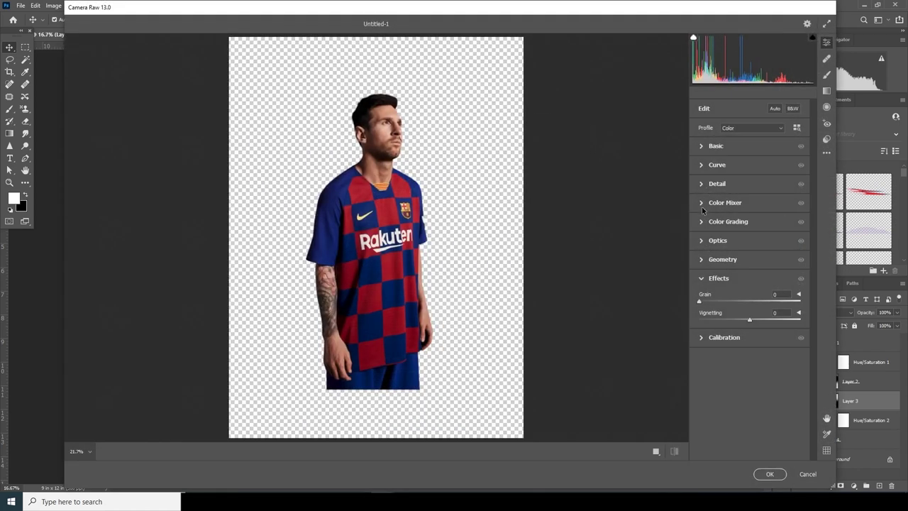
pyautogui.click(701, 203)
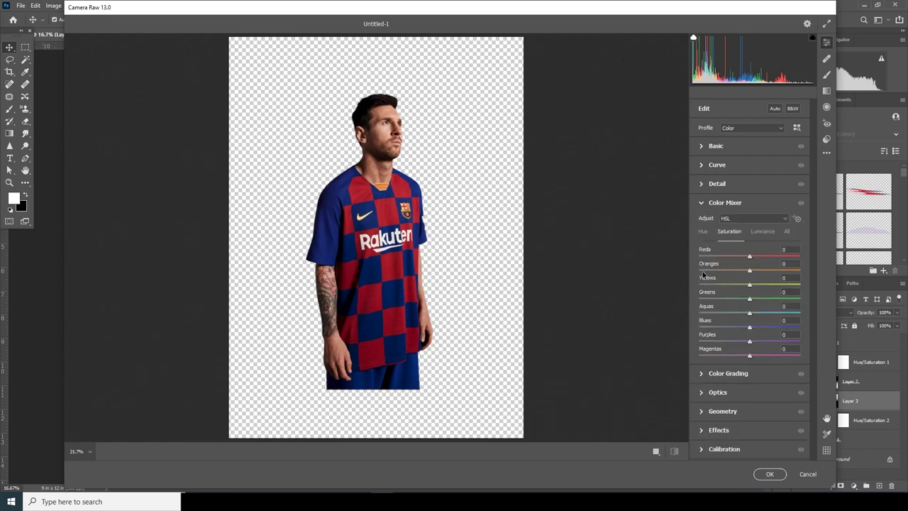
pyautogui.moveTo(704, 271); pyautogui.dragTo(653, 359)
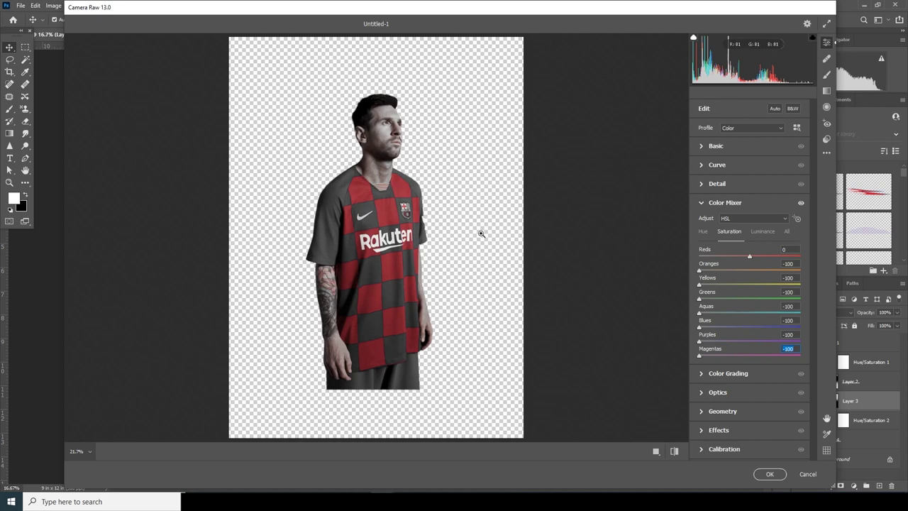
# Apply the Camera Raw edit to Layer 3, then show Layer 1 and repeat the same filter on it.
pyautogui.click(770, 474)
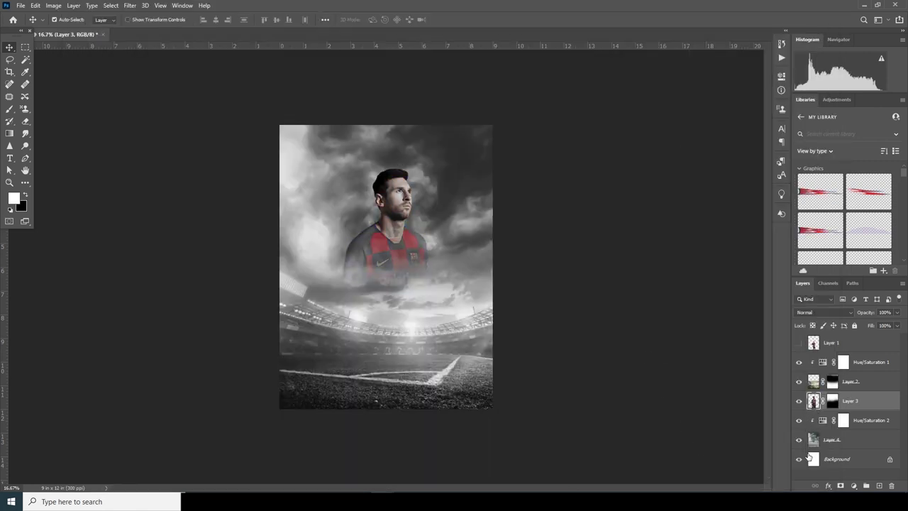
pyautogui.click(815, 347)
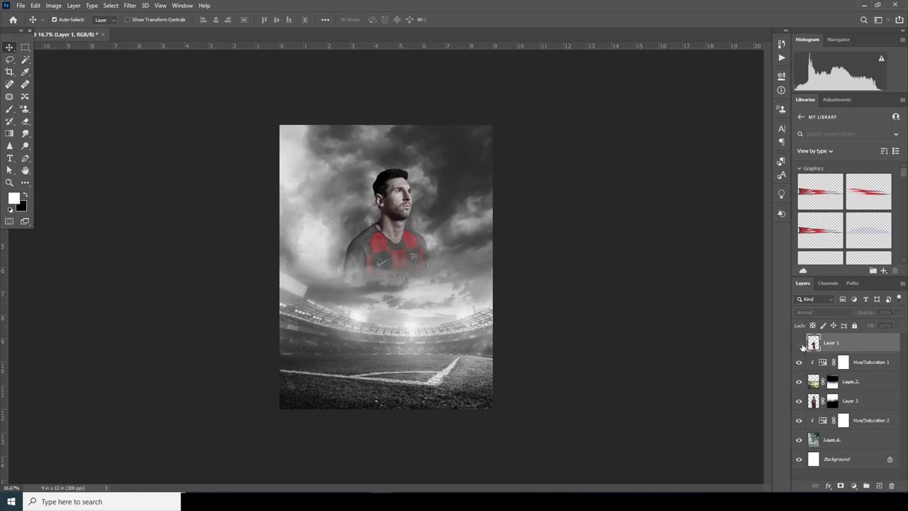
pyautogui.click(799, 343)
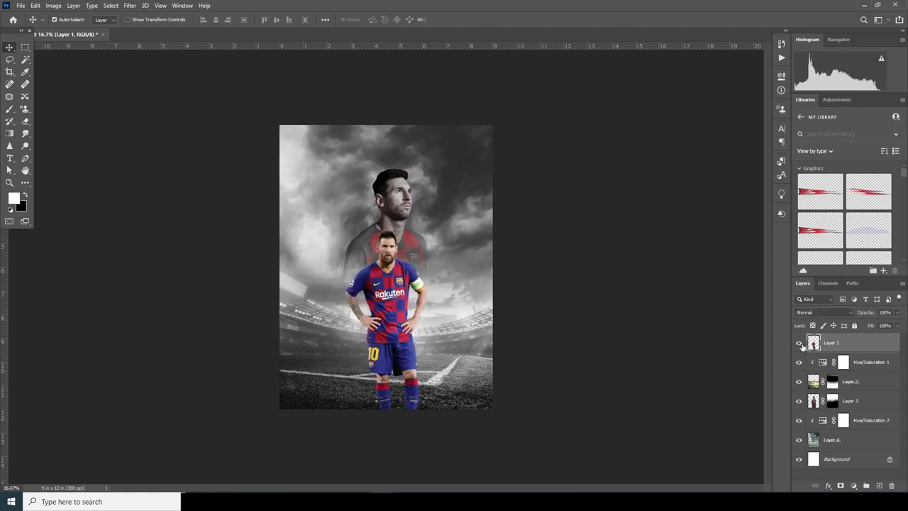
pyautogui.click(131, 6)
pyautogui.click(149, 14)
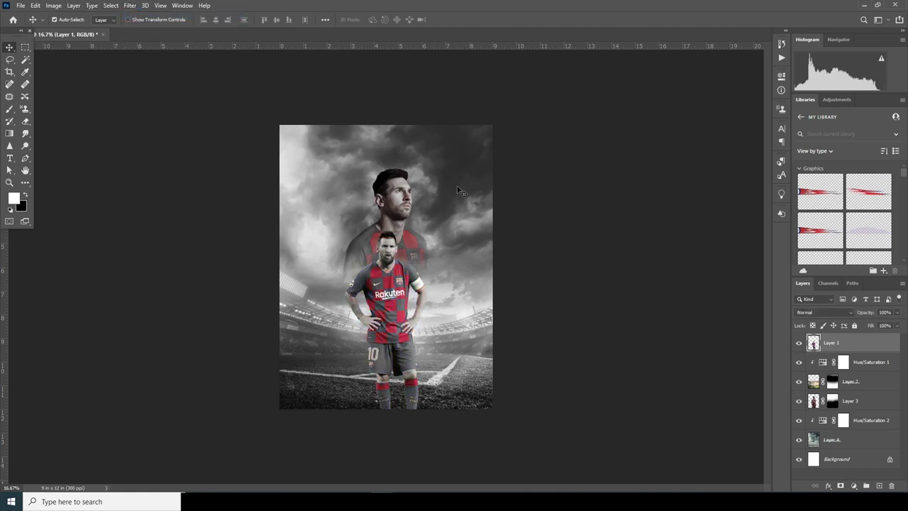
# Duplicate Layer 1 and set the copy's saturation to -100 with Hue/Saturation.
pyautogui.hotkey('ctrl', '-')
pyautogui.hotkey('ctrl', '-')
pyautogui.hotkey('ctrl', '+')
pyautogui.hotkey('ctrl', '+')
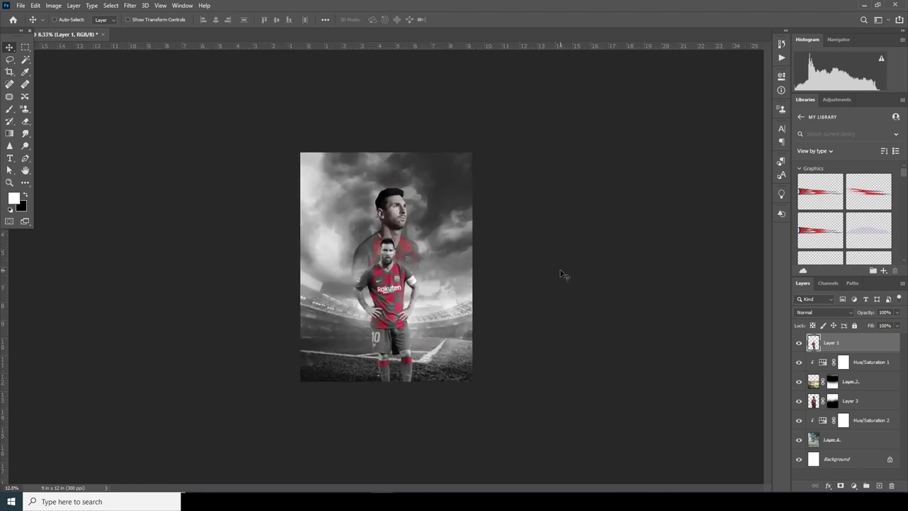
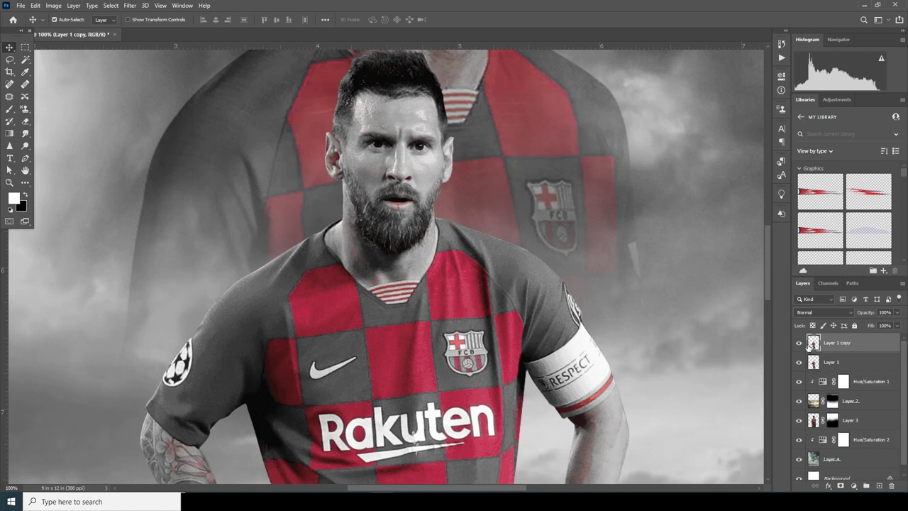
pyautogui.hotkey('ctrl', 'u')
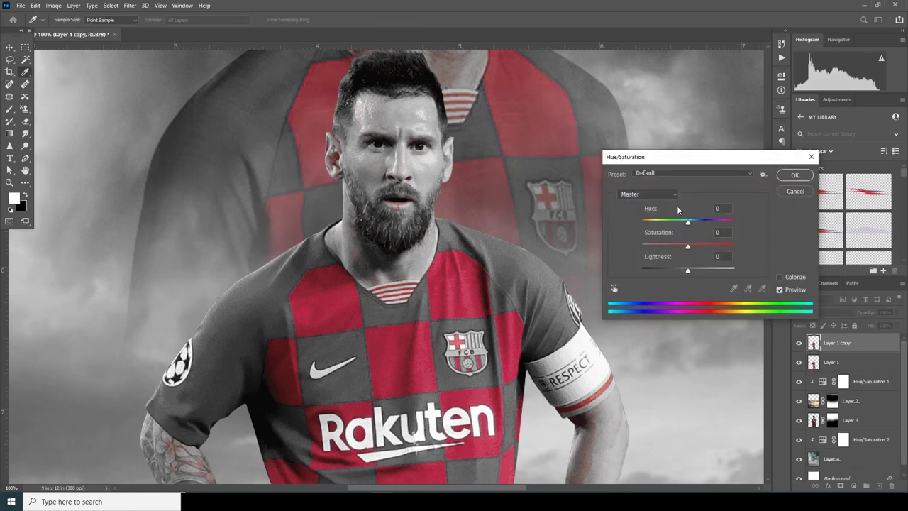
pyautogui.moveTo(655, 246); pyautogui.dragTo(616, 248)
pyautogui.click(795, 176)
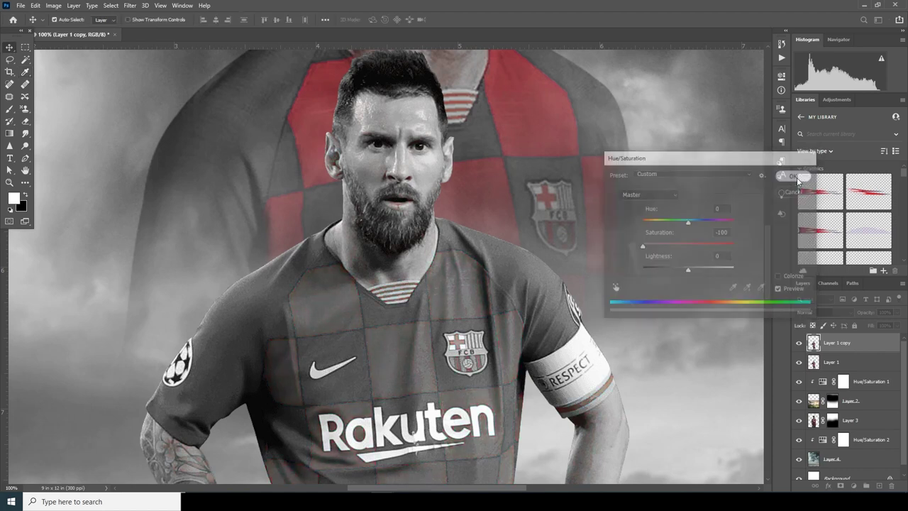
# Add a black mask to Layer 1 copy and paint white over the front player's face and neck with a 200 px brush.
pyautogui.click(840, 487)
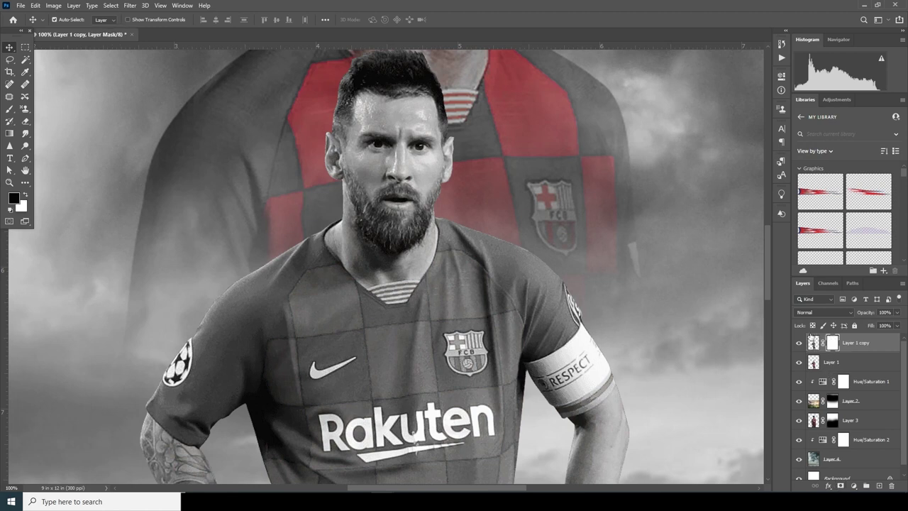
pyautogui.hotkey('ctrl', 'i')
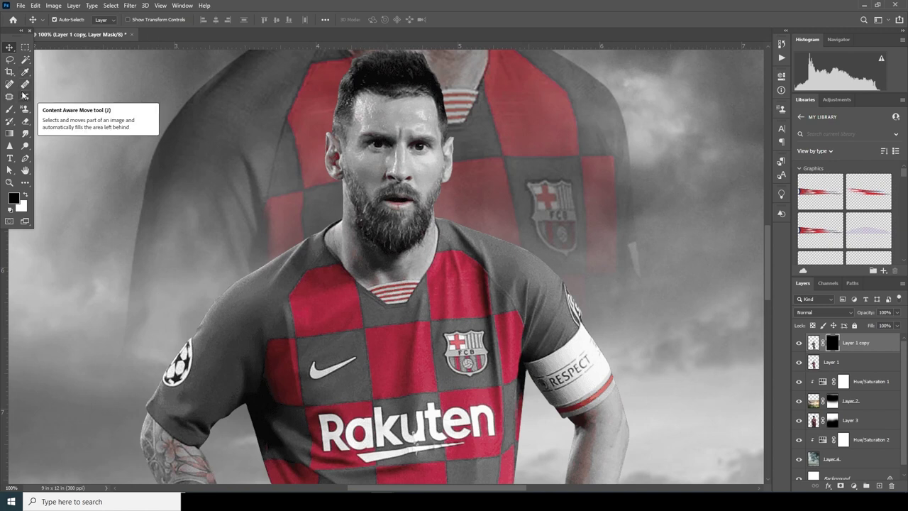
pyautogui.press('b')
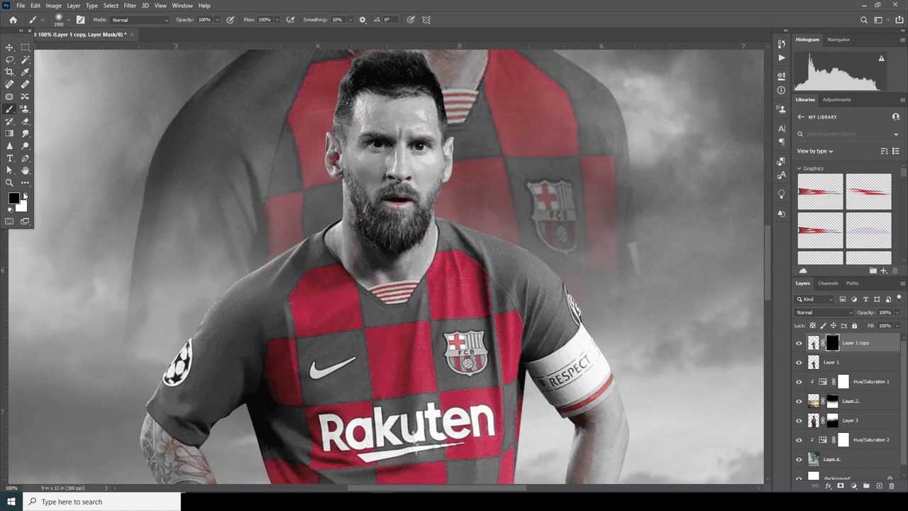
pyautogui.press('[')
pyautogui.press('[')
pyautogui.press('[')
pyautogui.press('[')
pyautogui.press('[')
pyautogui.press('[')
pyautogui.press('[')
pyautogui.press('[')
pyautogui.press('[')
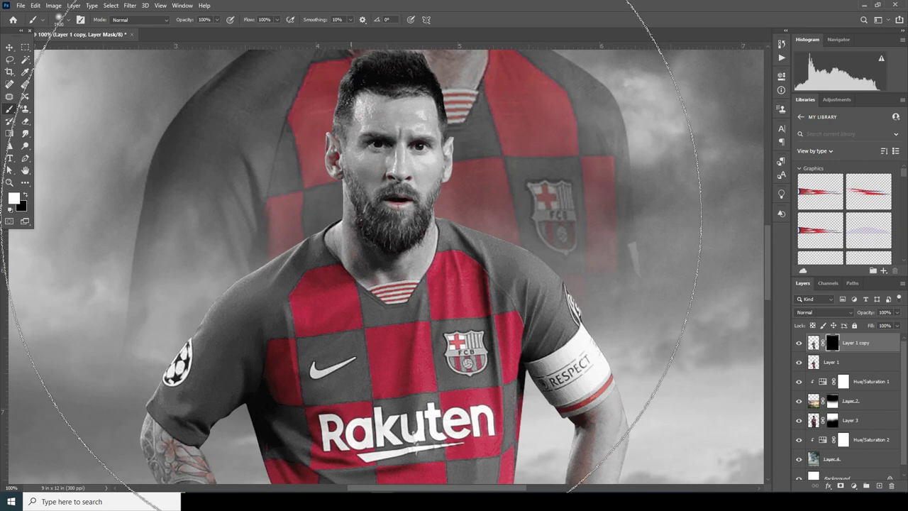
pyautogui.press('[')
pyautogui.press('[')
pyautogui.press('[')
pyautogui.press('[')
pyautogui.press('[')
pyautogui.press('[')
pyautogui.press('[')
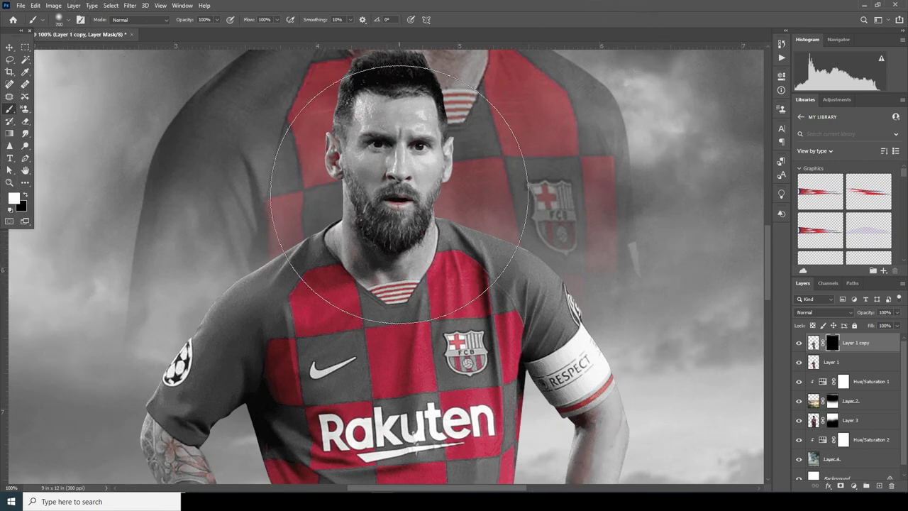
pyautogui.press('[')
pyautogui.press('[')
pyautogui.moveTo(374, 160)
pyautogui.mouseDown()
pyautogui.moveTo(375, 149)
pyautogui.moveTo(359, 160)
pyautogui.moveTo(393, 208)
pyautogui.moveTo(391, 252)
pyautogui.mouseUp()
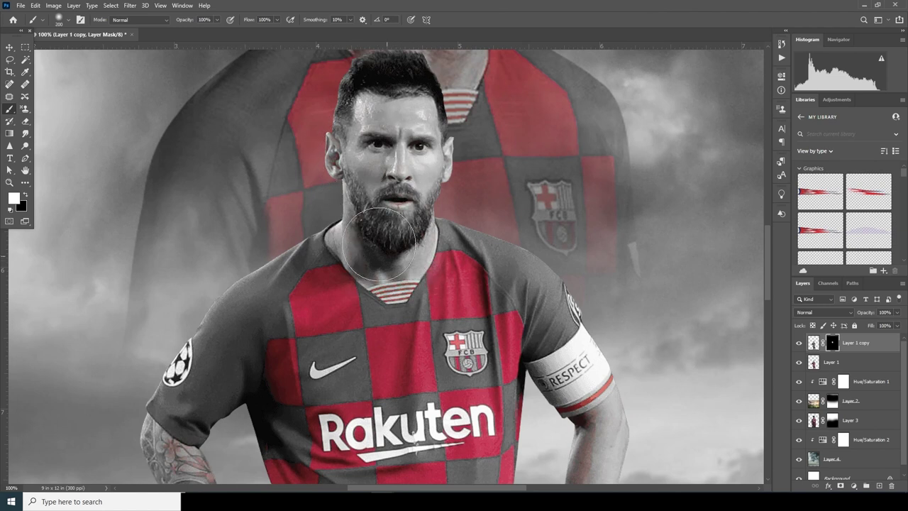
pyautogui.moveTo(395, 148)
pyautogui.mouseDown()
pyautogui.moveTo(377, 108)
pyautogui.moveTo(391, 100)
pyautogui.moveTo(404, 144)
pyautogui.moveTo(366, 184)
pyautogui.moveTo(390, 221)
pyautogui.moveTo(393, 253)
pyautogui.mouseUp()
# Duplicate Layer 3, the large background player, and set the copy's saturation to -100 with Hue/Saturation.
pyautogui.hotkey('ctrl', '-')
pyautogui.hotkey('ctrl', '-')
pyautogui.hotkey('ctrl', '-')
pyautogui.hotkey('ctrl', '-')
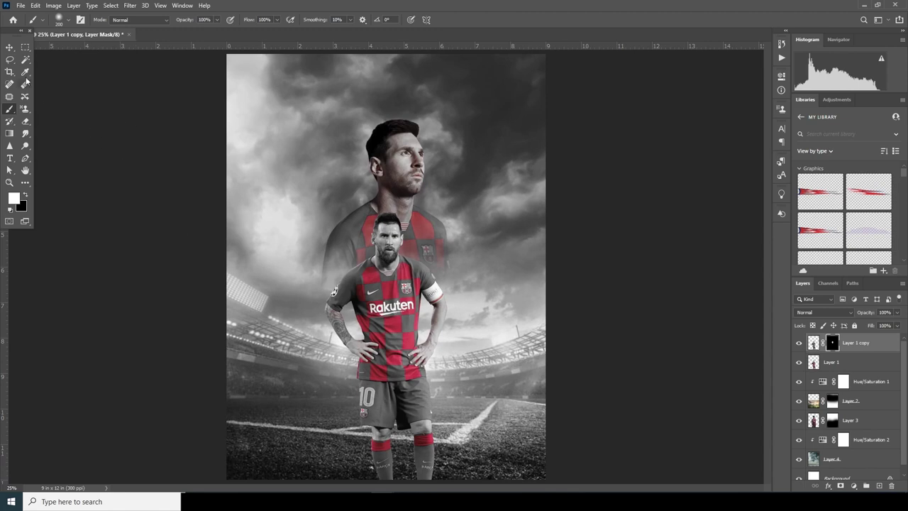
pyautogui.click(10, 47)
pyautogui.click(407, 164)
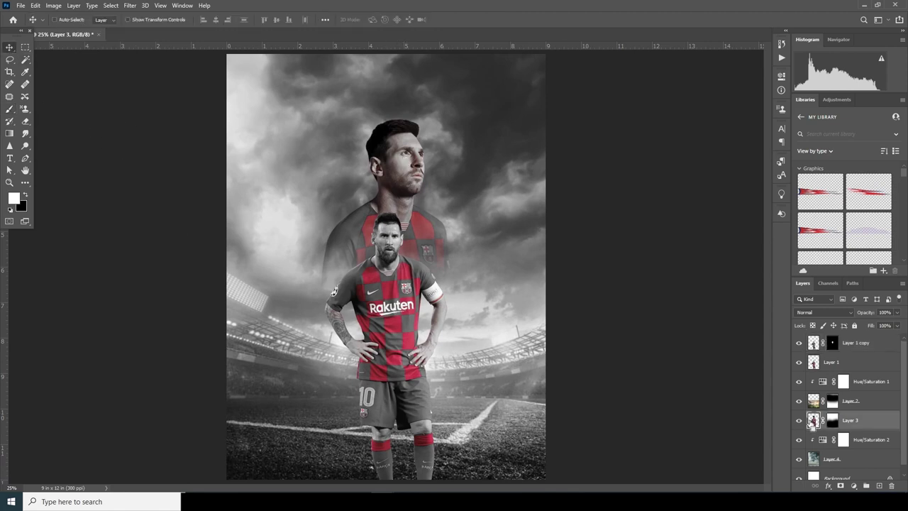
pyautogui.hotkey('ctrl', 'j')
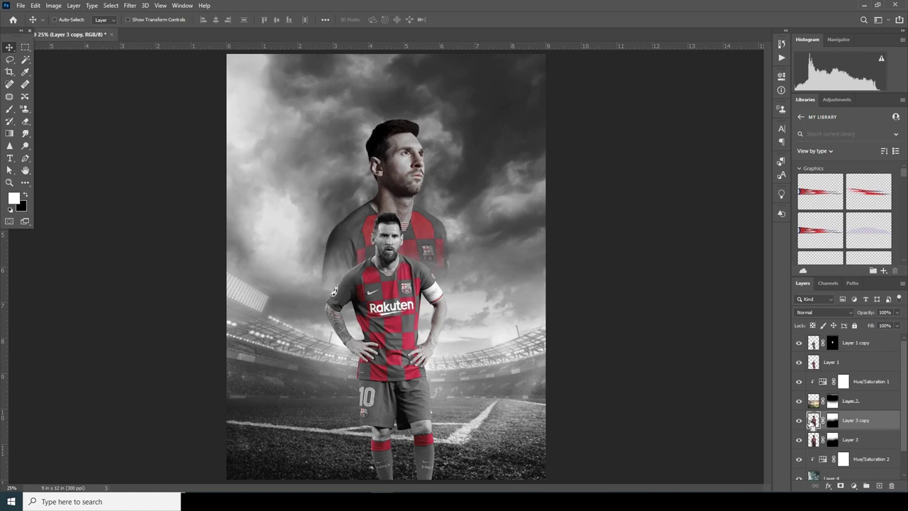
pyautogui.hotkey('ctrl', 'u')
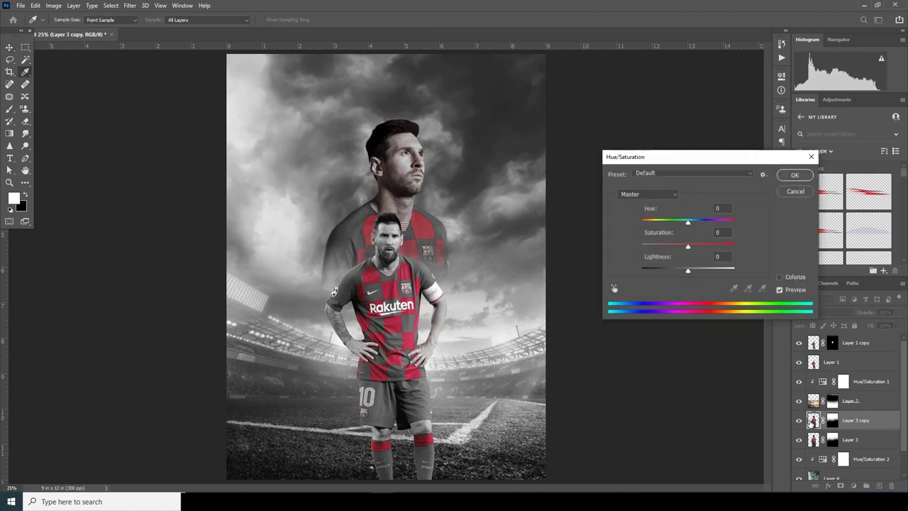
pyautogui.moveTo(654, 248); pyautogui.dragTo(601, 247)
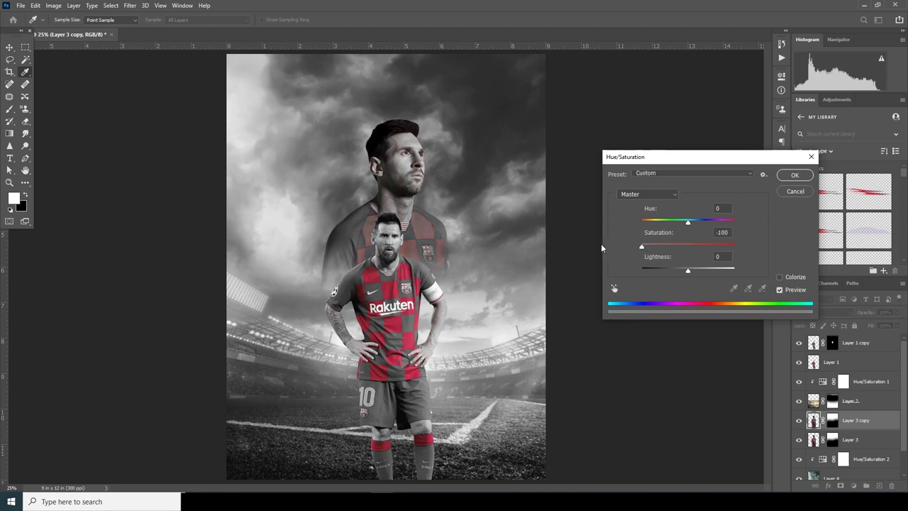
pyautogui.click(793, 175)
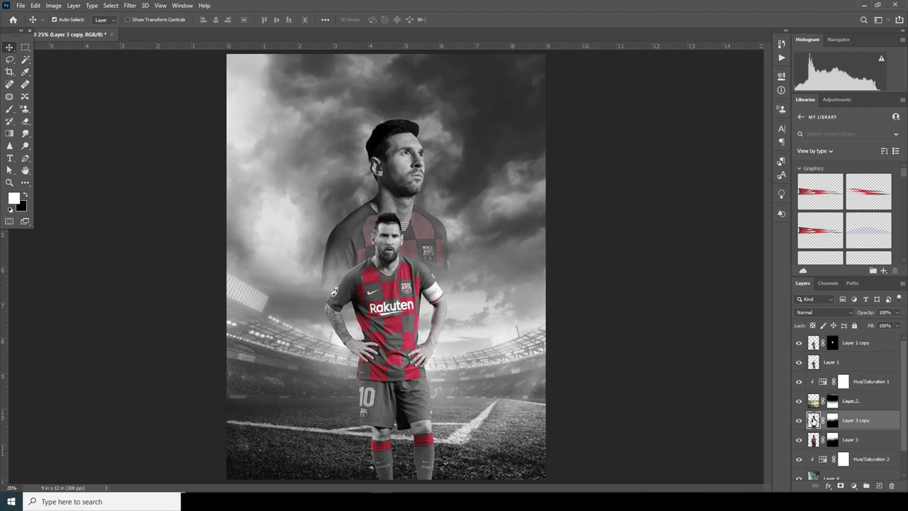
# Paint black on Layer 3 copy's mask across the player's shirt with a 400 px brush to restore its red squares.
pyautogui.click(832, 420)
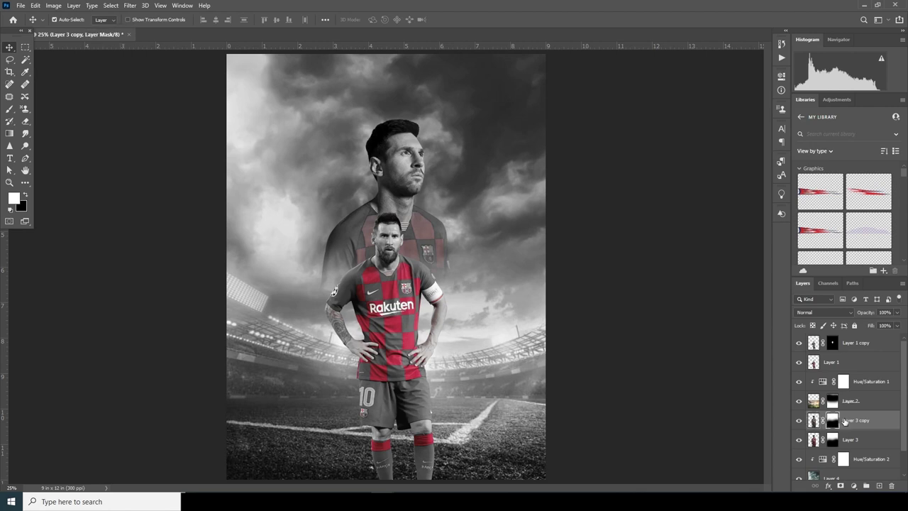
pyautogui.hotkey('ctrl', '+')
pyautogui.press('b')
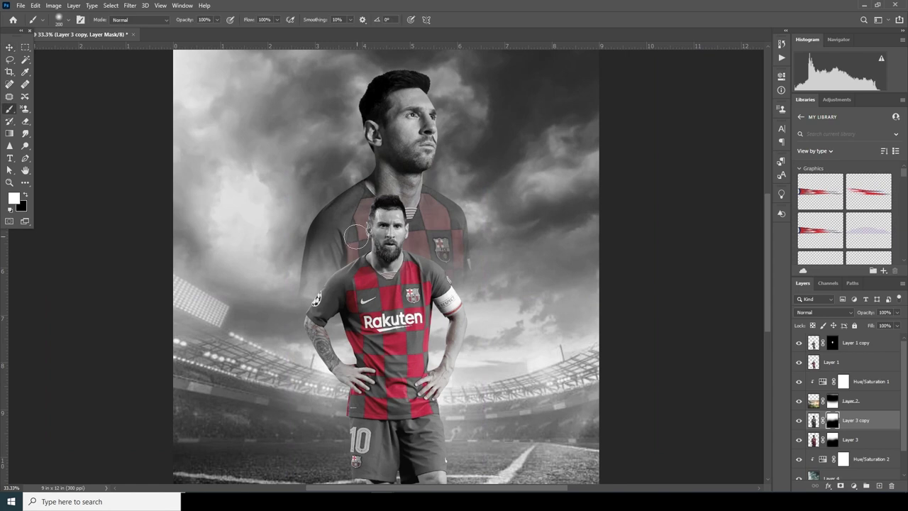
pyautogui.click(28, 195)
pyautogui.press(']')
pyautogui.press(']')
pyautogui.press(']')
pyautogui.moveTo(344, 211)
pyautogui.mouseDown()
pyautogui.moveTo(349, 233)
pyautogui.moveTo(407, 240)
pyautogui.moveTo(437, 226)
pyautogui.mouseUp()
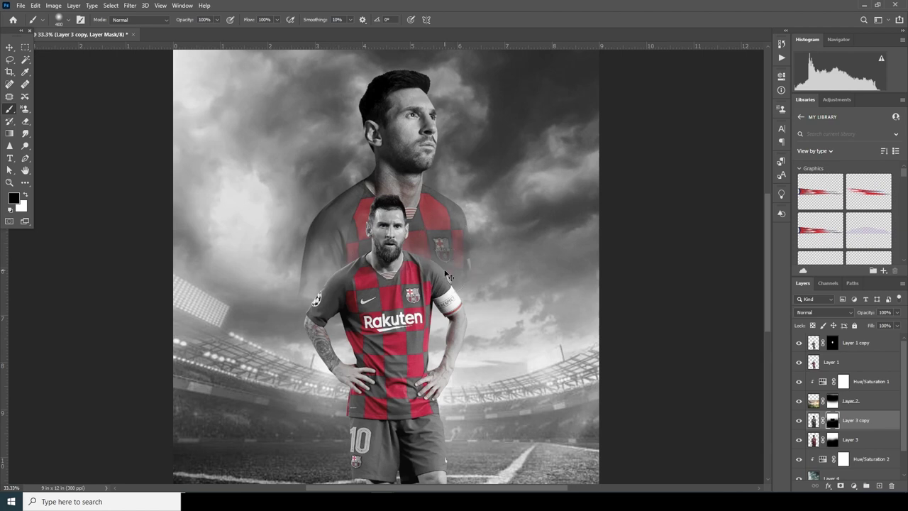
pyautogui.hotkey('ctrl', '-')
pyautogui.hotkey('ctrl', '-')
pyautogui.hotkey('ctrl', '-')
pyautogui.hotkey('ctrl', '+')
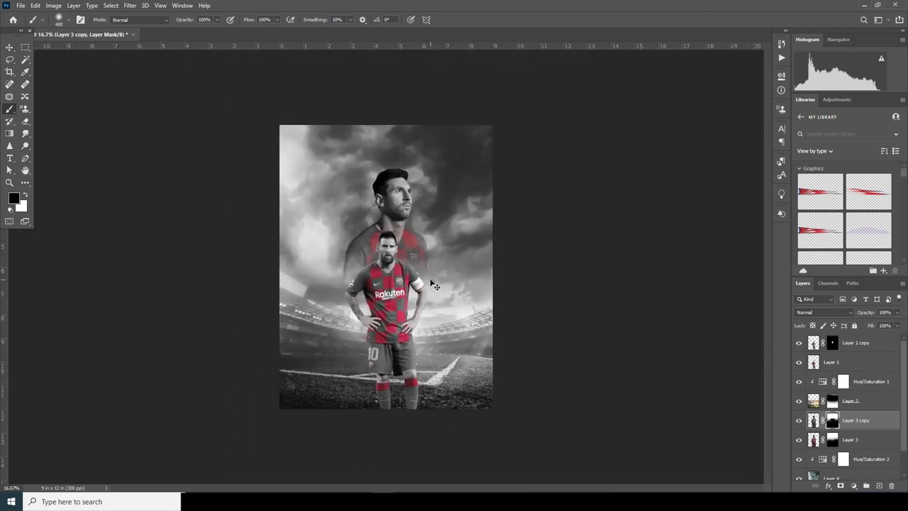
pyautogui.scroll(1, 434, 285)
pyautogui.scroll(-2, 434, 285)
pyautogui.scroll(1, 432, 291)
pyautogui.scroll(1, 427, 299)
pyautogui.scroll(-1, 426, 299)
# Copy the football from PngItem_1155000 (2).png into the poster just above Layer 3 copy and minimise the ball's window.
pyautogui.moveTo(384, 502)
pyautogui.click(341, 438)
pyautogui.press('v')
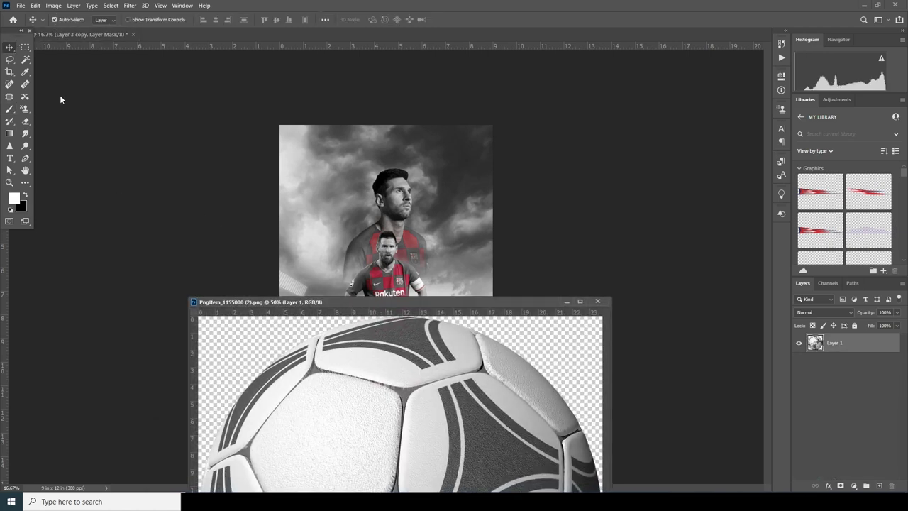
pyautogui.moveTo(367, 378); pyautogui.dragTo(451, 284)
pyautogui.moveTo(448, 176); pyautogui.dragTo(448, 175)
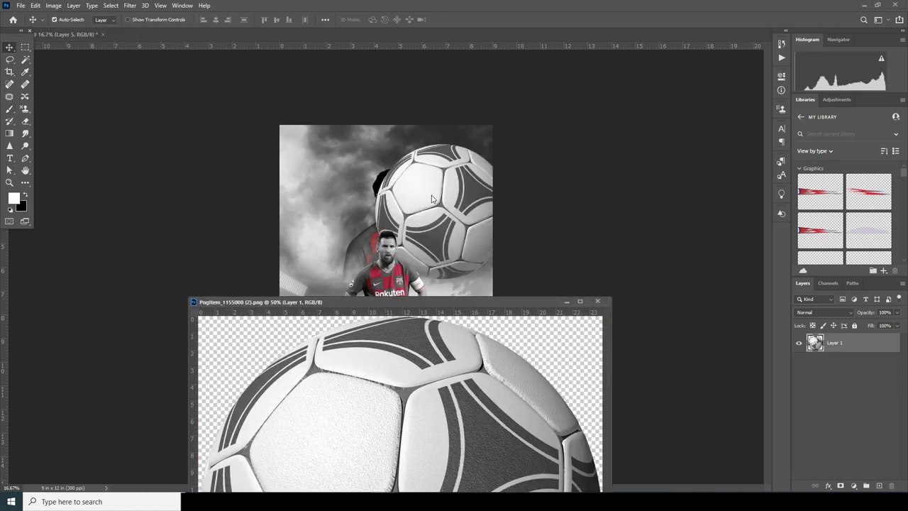
pyautogui.click(566, 302)
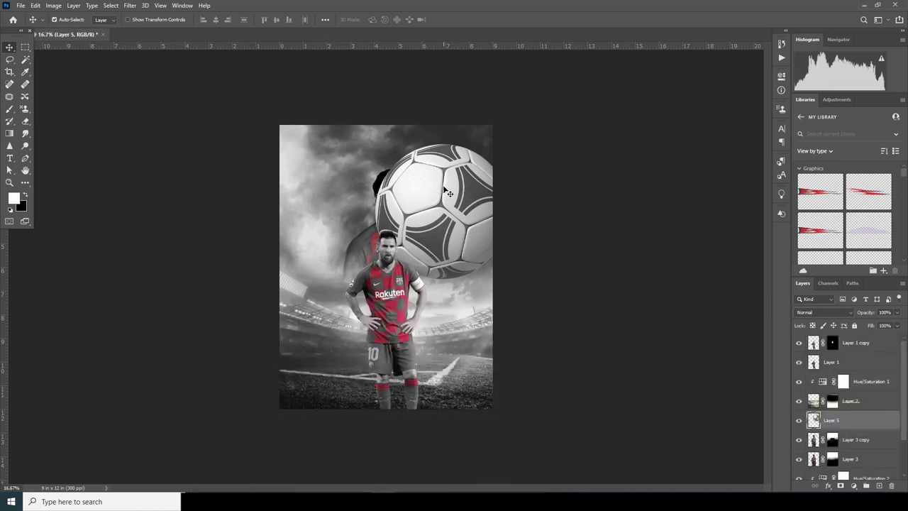
# Scale the football down, rotate it slightly and place it in the dark sky beside the large player's head.
pyautogui.hotkey('ctrl', 't')
pyautogui.moveTo(373, 140); pyautogui.dragTo(414, 184)
pyautogui.moveTo(439, 216); pyautogui.dragTo(489, 203)
pyautogui.moveTo(444, 174); pyautogui.dragTo(440, 181)
pyautogui.press('Return')
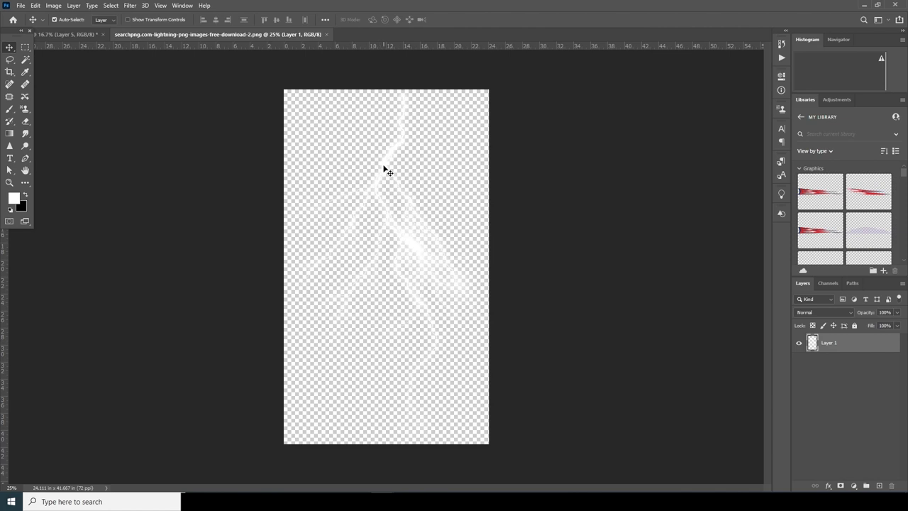
# Bring the lightning image into the poster above the ball layer, then scale it down and place it between the ball and the large player.
pyautogui.click(91, 35)
pyautogui.moveTo(434, 212); pyautogui.dragTo(436, 214)
pyautogui.hotkey('ctrl', 't')
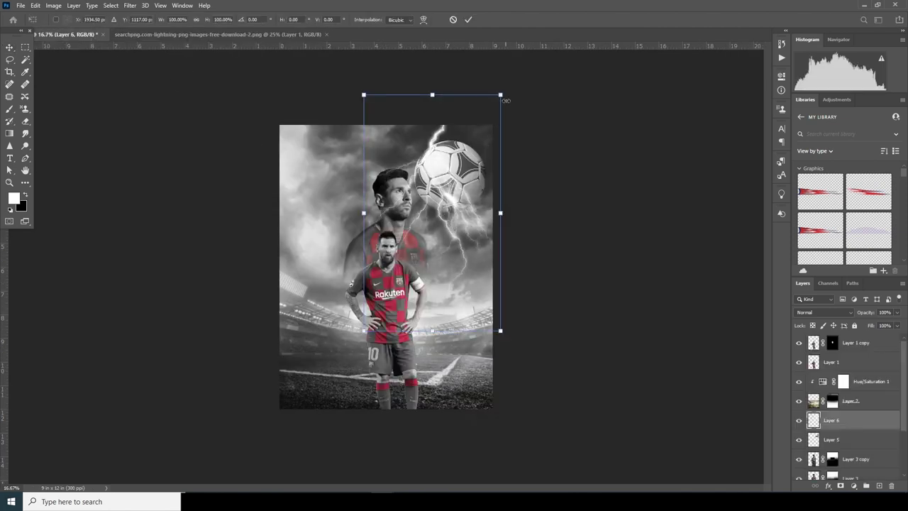
pyautogui.moveTo(502, 92); pyautogui.dragTo(467, 152)
pyautogui.moveTo(449, 219); pyautogui.dragTo(431, 205)
pyautogui.moveTo(446, 280); pyautogui.dragTo(462, 276)
pyautogui.moveTo(418, 226); pyautogui.dragTo(426, 239)
pyautogui.press('Return')
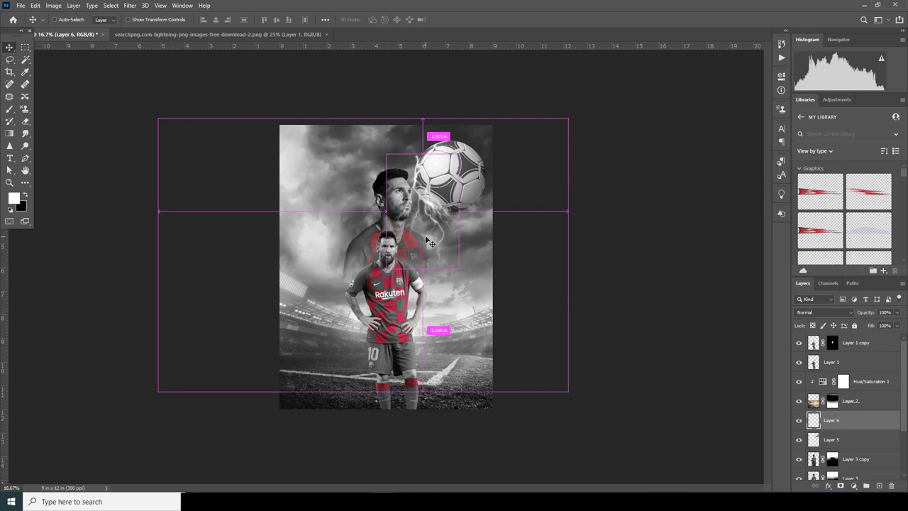
# Warp the lightning on Layer 6 so that it curves around the lower edge of the football.
pyautogui.hotkey('ctrl', '+')
pyautogui.hotkey('ctrl', 't')
pyautogui.rightClick(447, 163)
pyautogui.click(464, 225)
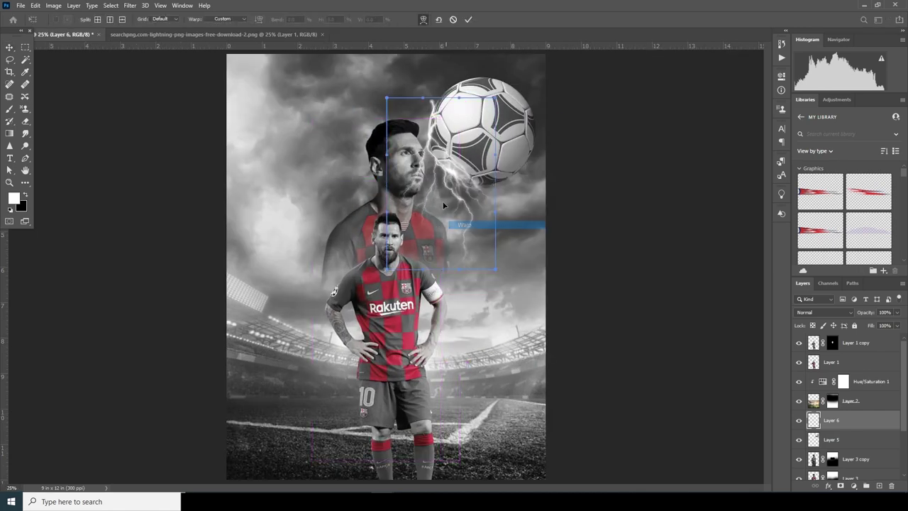
pyautogui.moveTo(390, 108); pyautogui.dragTo(450, 112)
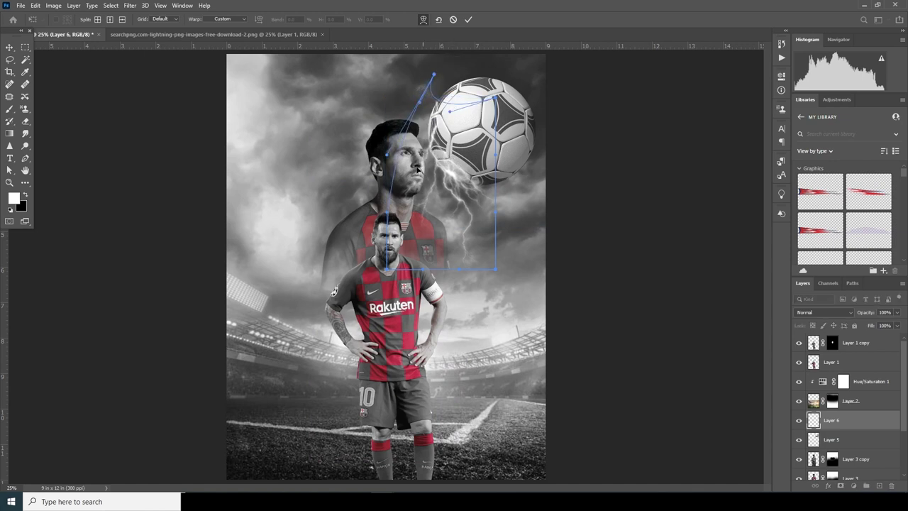
pyautogui.moveTo(387, 270); pyautogui.dragTo(462, 249)
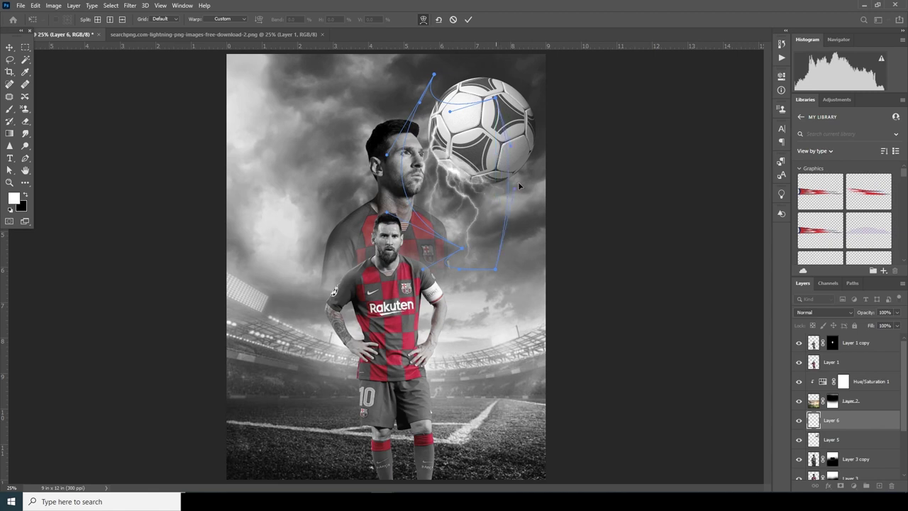
pyautogui.moveTo(496, 269); pyautogui.dragTo(547, 234)
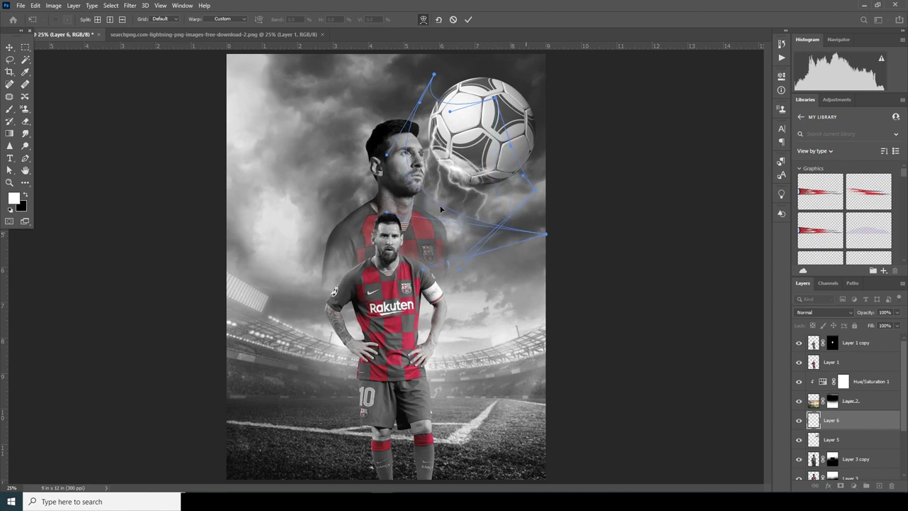
pyautogui.moveTo(423, 190); pyautogui.dragTo(456, 105)
pyautogui.moveTo(434, 74); pyautogui.dragTo(413, 111)
pyautogui.press('Return')
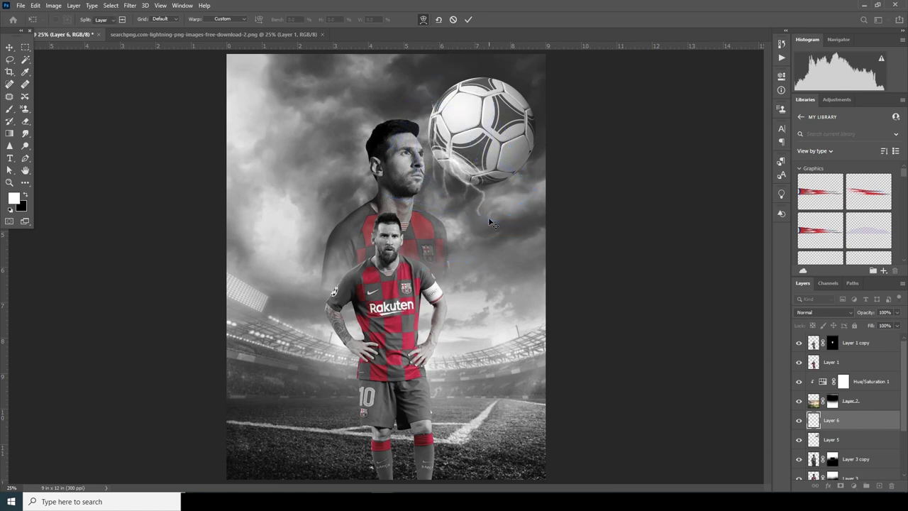
# Add a layer mask to the lightning on Layer 6 and paint black with a soft brush to fade its unwanted parts.
pyautogui.hotkey('ctrl', '-')
pyautogui.hotkey('ctrl', '+')
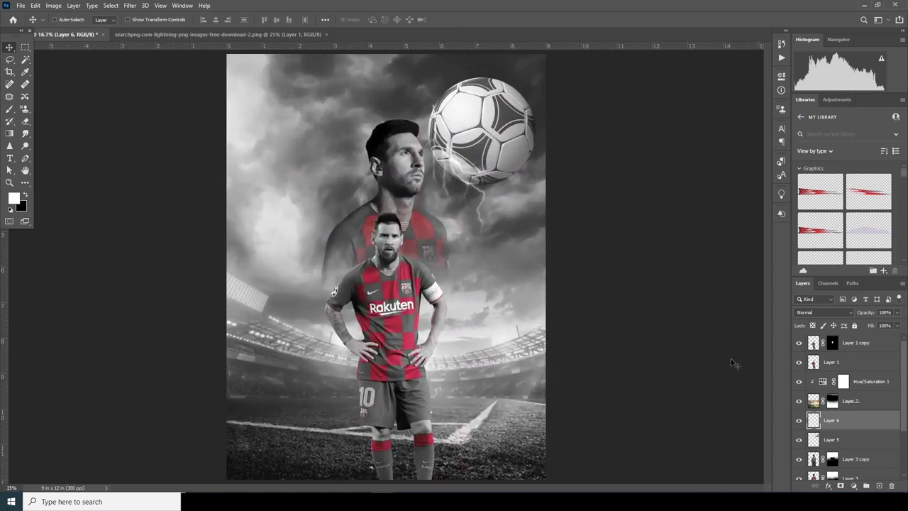
pyautogui.click(840, 486)
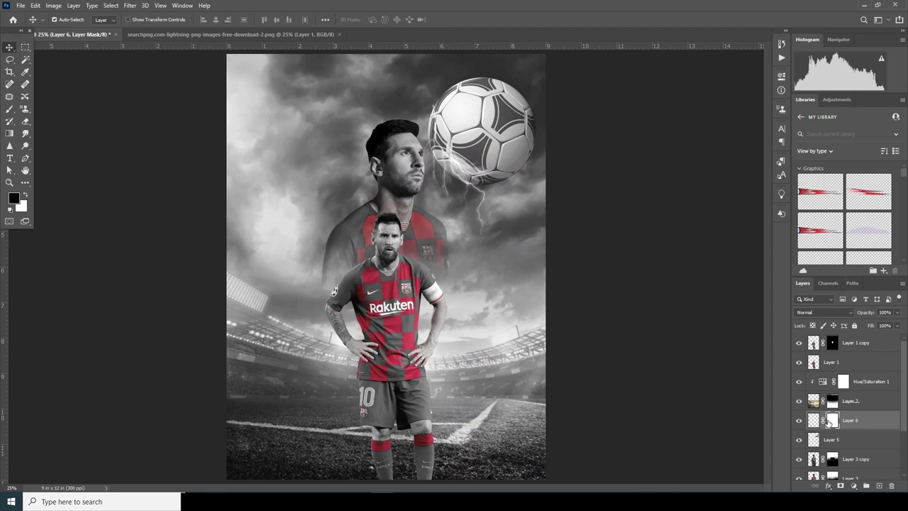
pyautogui.press('b')
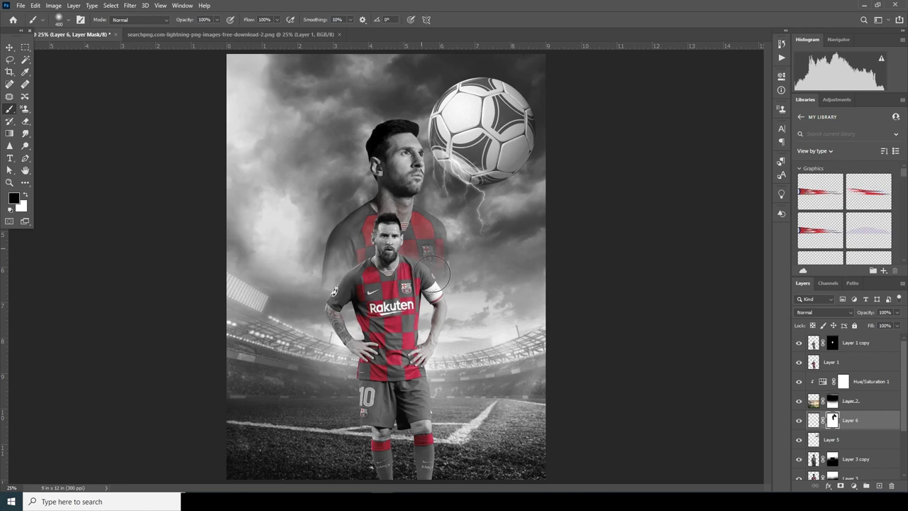
pyautogui.click(10, 47)
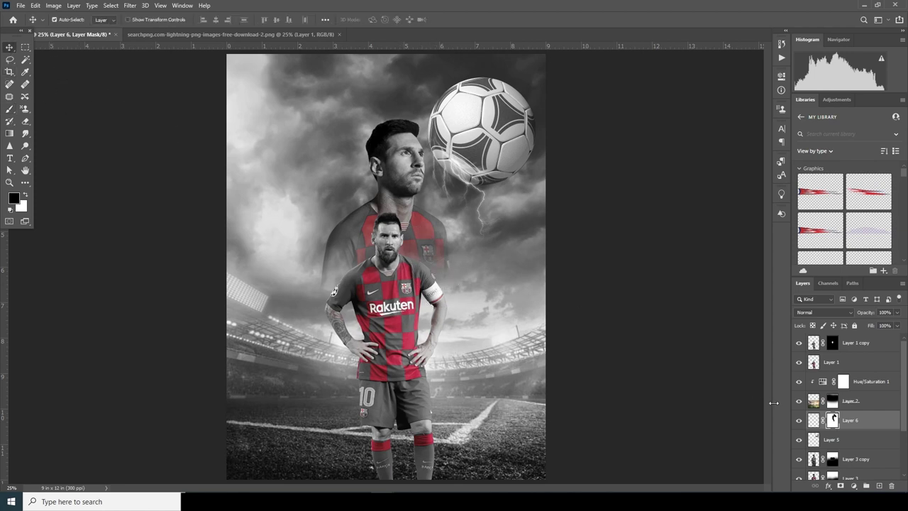
# Duplicate the masked Layer 6 lightning and transform the copy so that it runs across the upper right of the football.
pyautogui.click(813, 420)
pyautogui.hotkey('ctrl', 'j')
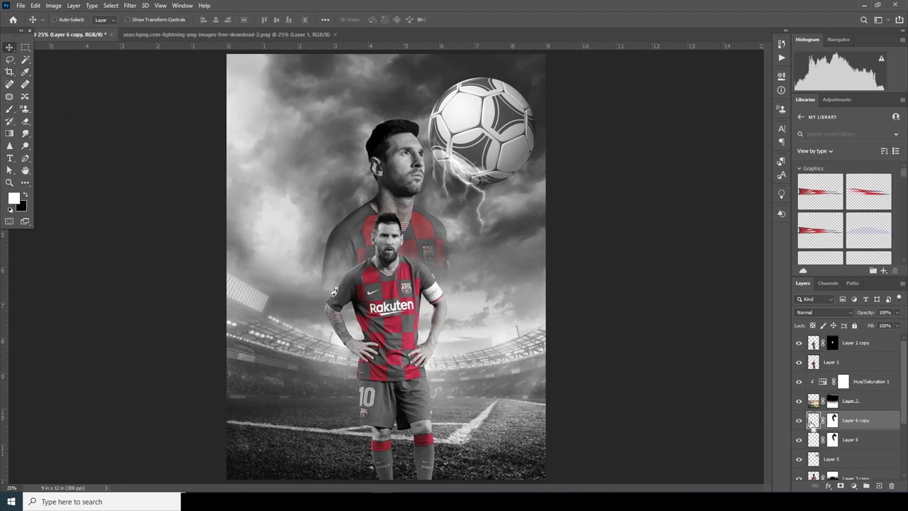
pyautogui.hotkey('ctrl', 't')
pyautogui.moveTo(517, 105); pyautogui.dragTo(550, 132)
pyautogui.moveTo(495, 138); pyautogui.dragTo(500, 133)
pyautogui.press('Return')
pyautogui.hotkey('ctrl', '-')
# Make two more lightning copies and transform each to spread bolts around the football's right side.
pyautogui.hotkey('ctrl', 'j')
pyautogui.hotkey('ctrl', 't')
pyautogui.moveTo(493, 168); pyautogui.dragTo(485, 158)
pyautogui.press('Return')
pyautogui.hotkey('ctrl', 'j')
pyautogui.hotkey('ctrl', 't')
pyautogui.moveTo(496, 106); pyautogui.dragTo(519, 157)
pyautogui.moveTo(461, 154); pyautogui.dragTo(478, 183)
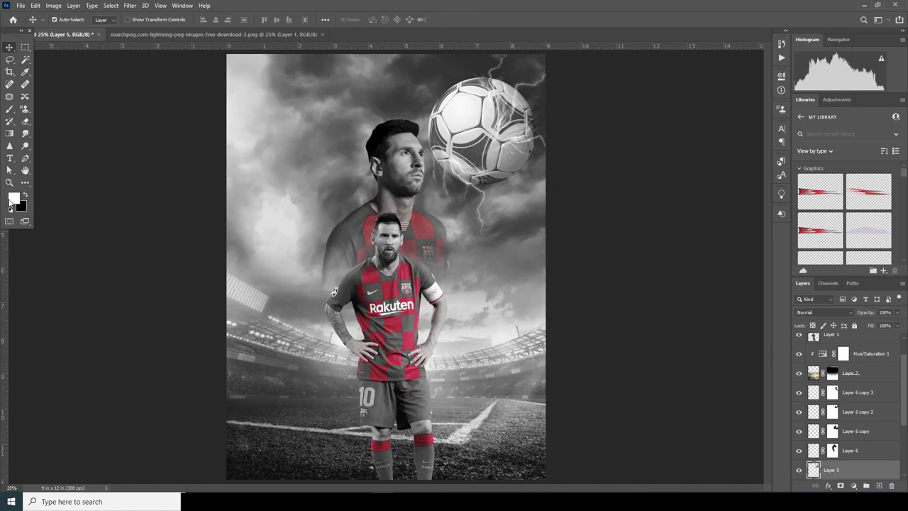
# Darken the football's outer edges on Layer 5 with a 500 px Burn brush, lowering its exposure from 52% to 45% for the last strokes.
pyautogui.rightClick(29, 150)
pyautogui.click(57, 155)
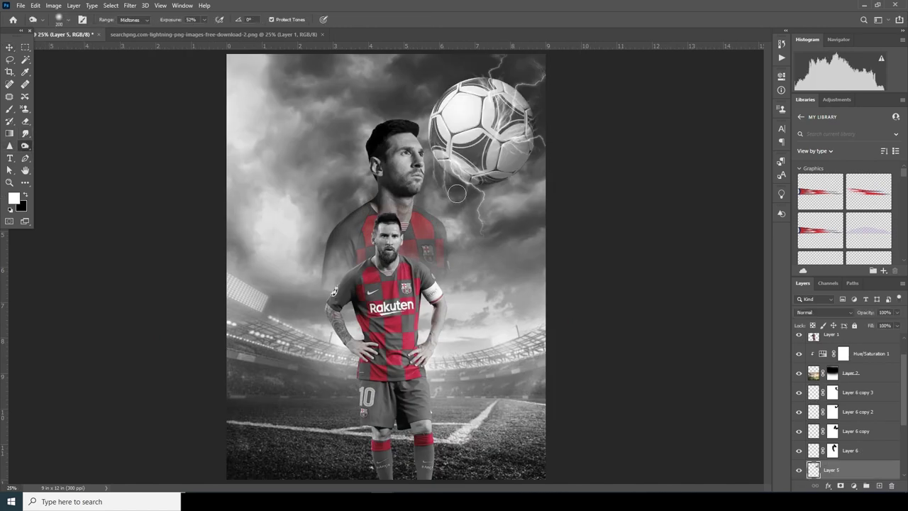
pyautogui.press(']')
pyautogui.press(']')
pyautogui.press(']')
pyautogui.moveTo(473, 72)
pyautogui.mouseDown()
pyautogui.moveTo(509, 68)
pyautogui.moveTo(438, 86)
pyautogui.moveTo(534, 91)
pyautogui.moveTo(532, 84)
pyautogui.moveTo(547, 130)
pyautogui.moveTo(541, 166)
pyautogui.mouseUp()
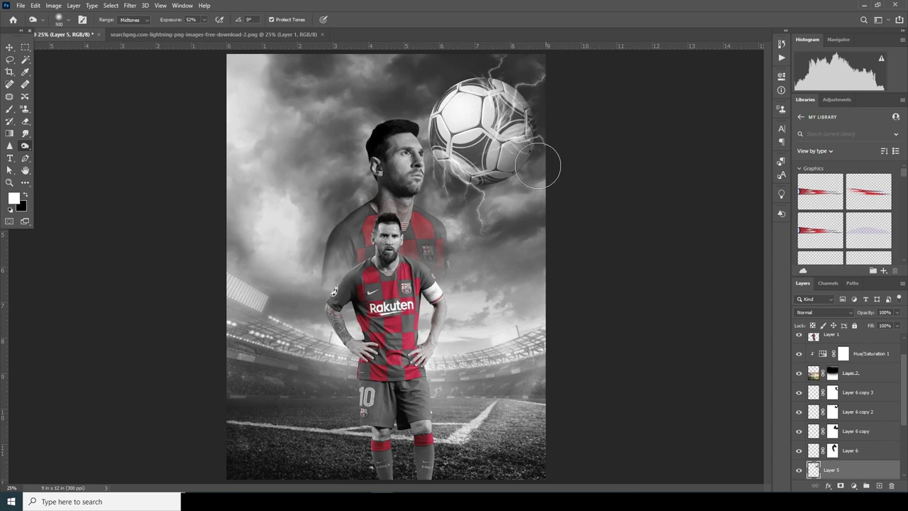
pyautogui.click(204, 19)
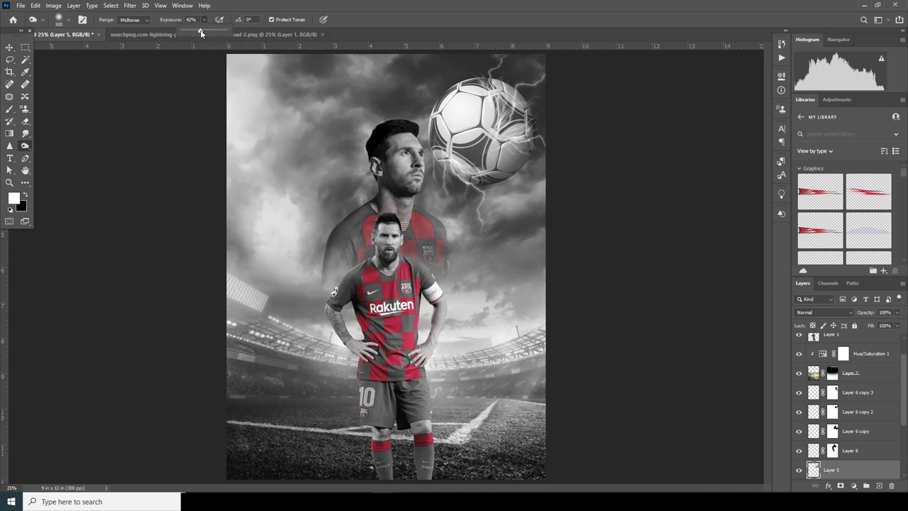
pyautogui.click(449, 189)
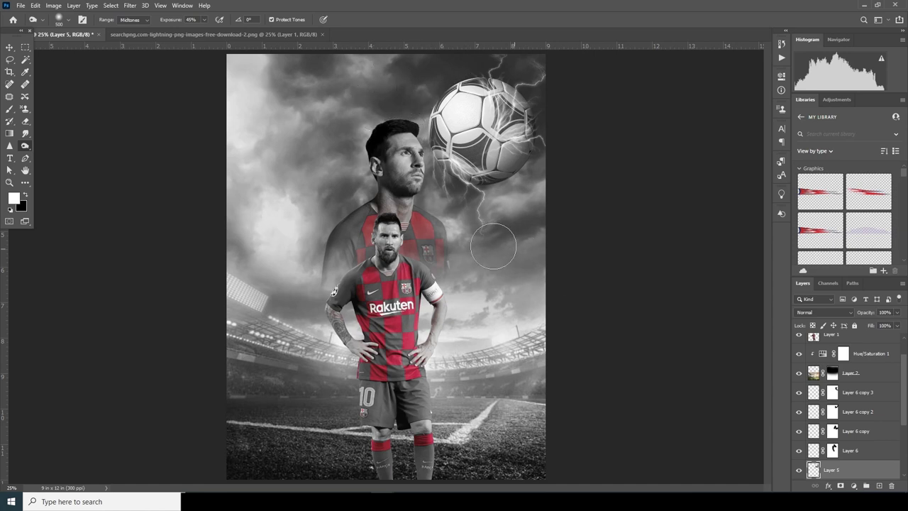
# Brighten the lightning-lit parts of the football on Layer 5 with the Dodge tool at 17% exposure, using 700 px and 500 px brushes.
pyautogui.rightClick(26, 148)
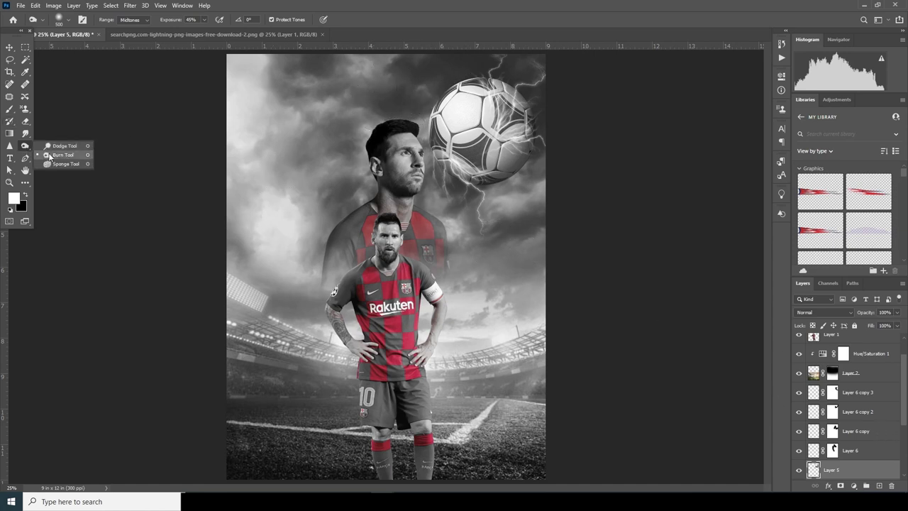
pyautogui.click(60, 145)
pyautogui.click(202, 21)
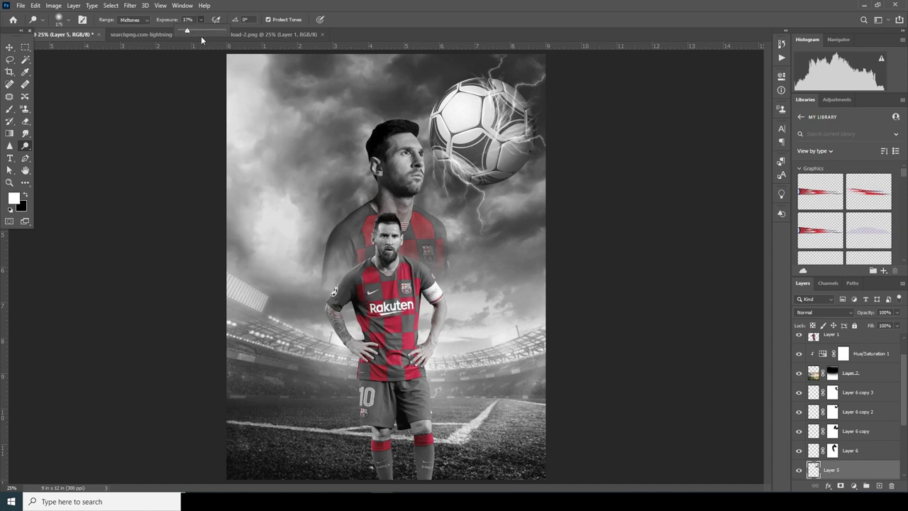
pyautogui.click(486, 137)
pyautogui.press(']')
pyautogui.press(']')
pyautogui.press(']')
pyautogui.press(']')
pyautogui.press(']')
pyautogui.press(']')
pyautogui.press(']')
pyautogui.press(']')
pyautogui.press(']')
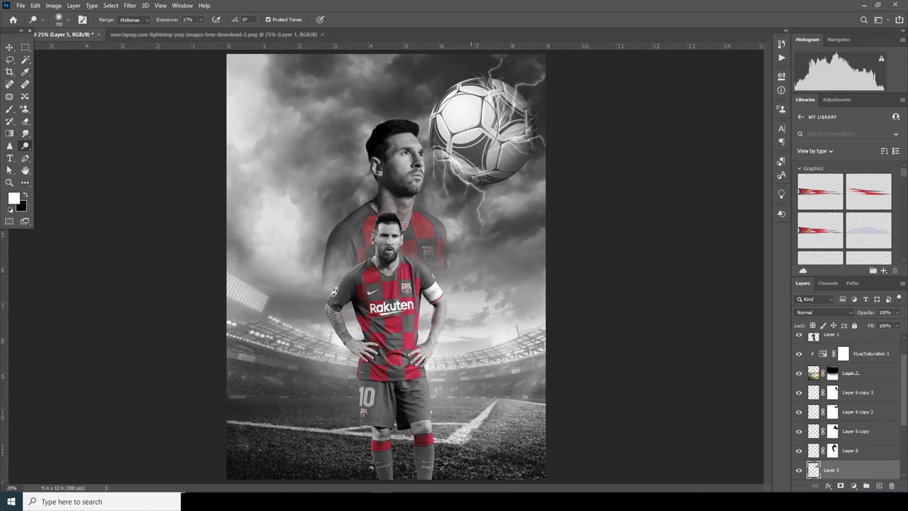
pyautogui.press('[')
pyautogui.press('[')
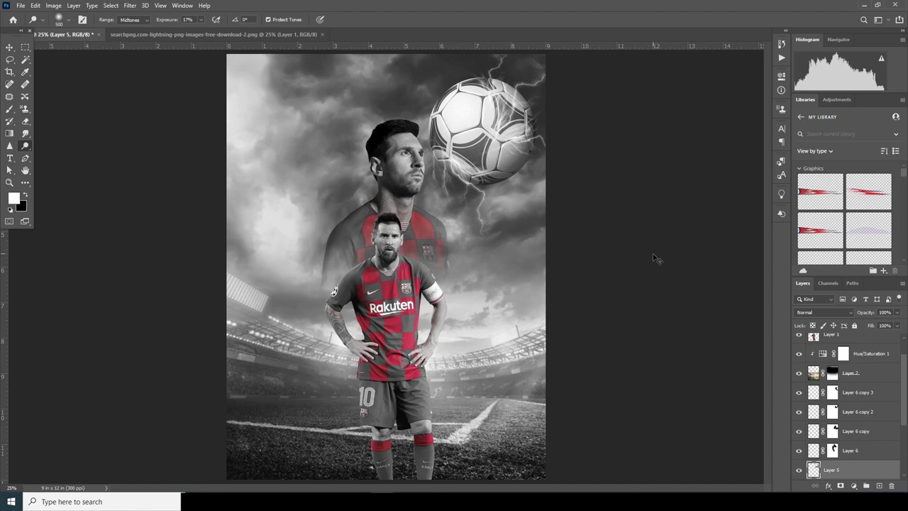
# Examine the football's shading and lightning against the whole poster.
pyautogui.hotkey('ctrl', '-')
pyautogui.hotkey('ctrl', '-')
pyautogui.hotkey('ctrl', '+')
pyautogui.hotkey('ctrl', '+')
pyautogui.hotkey('ctrl', '-')
pyautogui.hotkey('ctrl', '-')
pyautogui.hotkey('ctrl', '+')
pyautogui.hotkey('ctrl', '+')
pyautogui.hotkey('ctrl', '-')
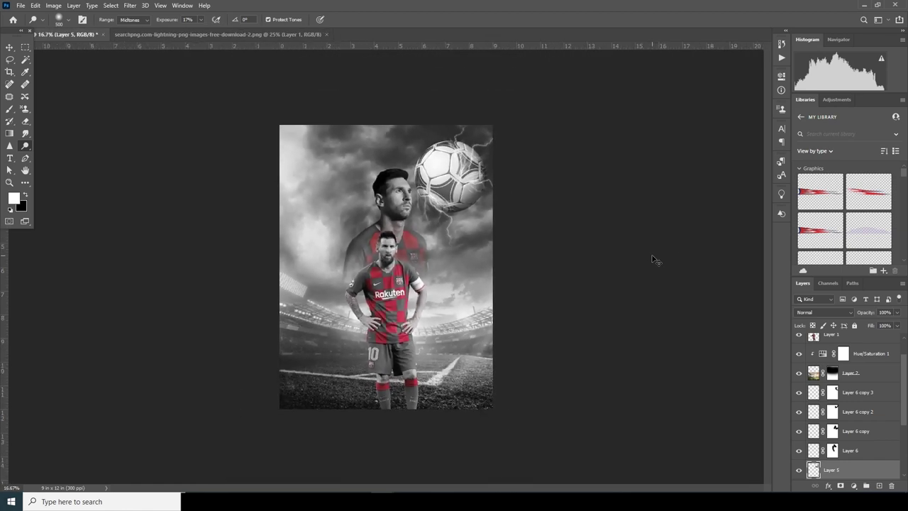
# Lighten the large player on Layer 3 copy along the side facing the ball with a 250 px Dodge brush at 17% exposure.
pyautogui.hotkey('ctrl', '+')
pyautogui.hotkey('ctrl', '+')
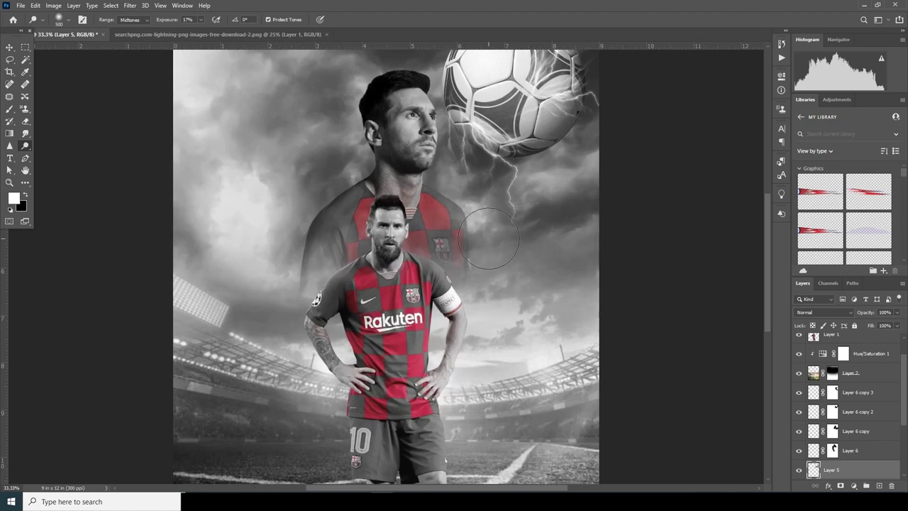
pyautogui.hotkey('ctrl', '+')
pyautogui.moveTo(426, 152); pyautogui.dragTo(396, 319)
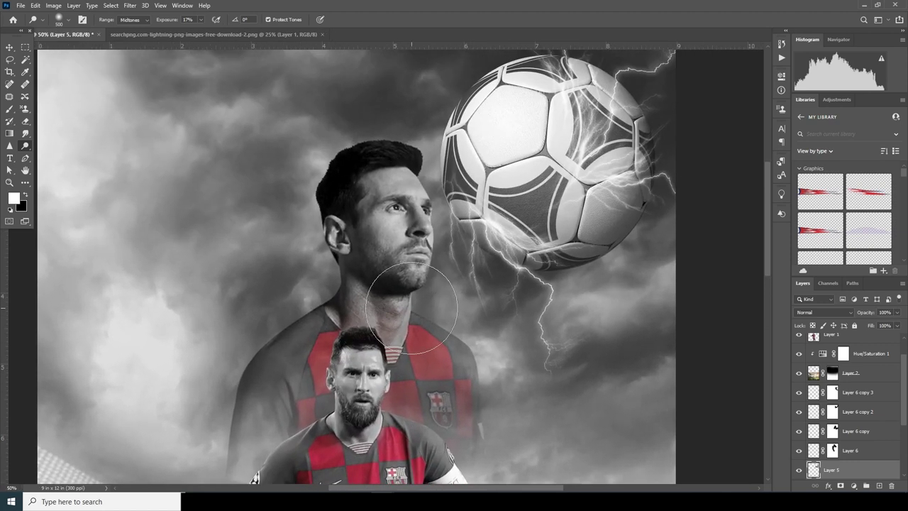
pyautogui.press('v')
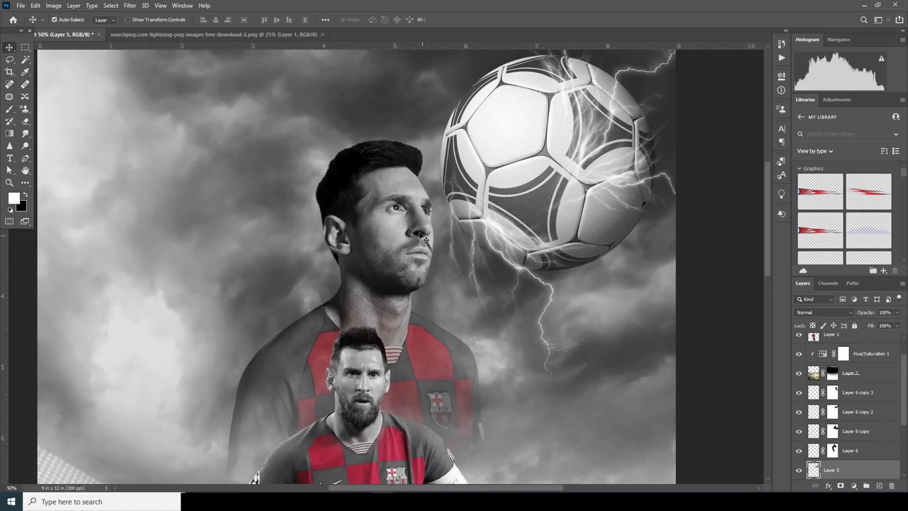
pyautogui.click(401, 206)
pyautogui.scroll(-3, 902, 419)
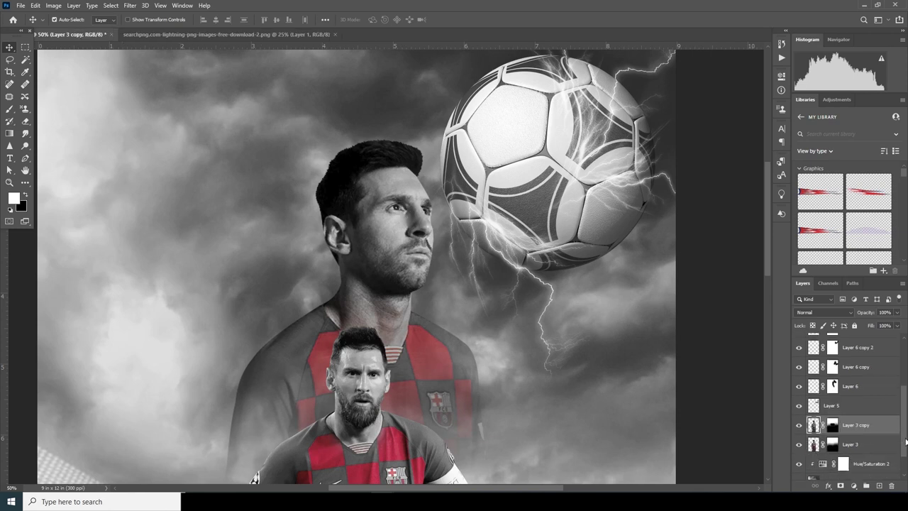
pyautogui.click(799, 406)
pyautogui.click(799, 406)
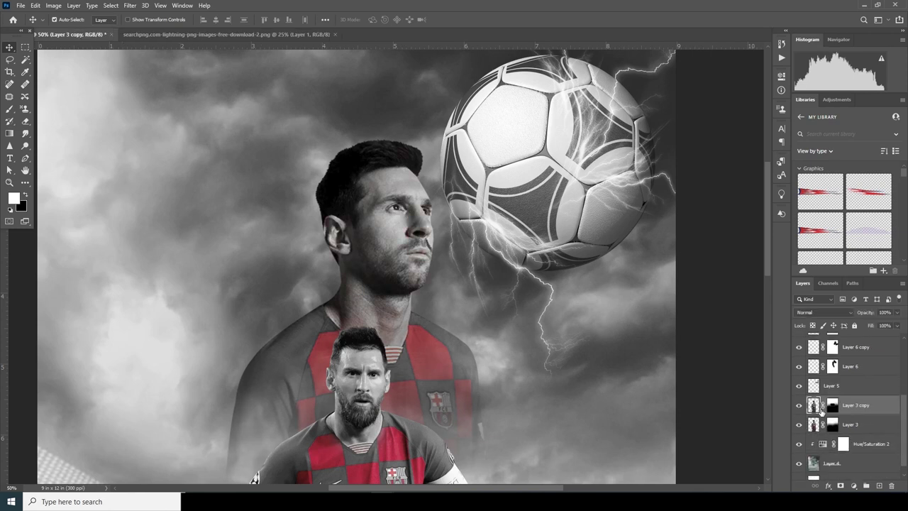
pyautogui.press('b')
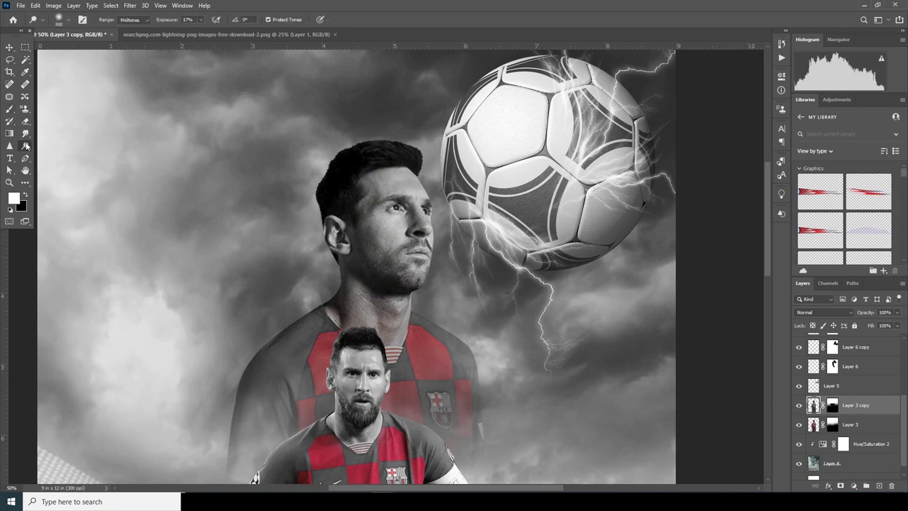
pyautogui.click(25, 145)
pyautogui.click(56, 147)
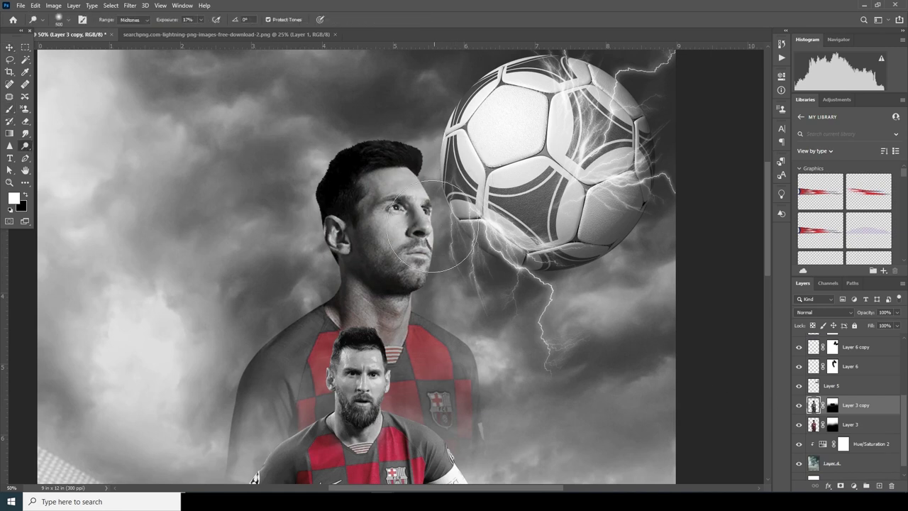
pyautogui.press('[')
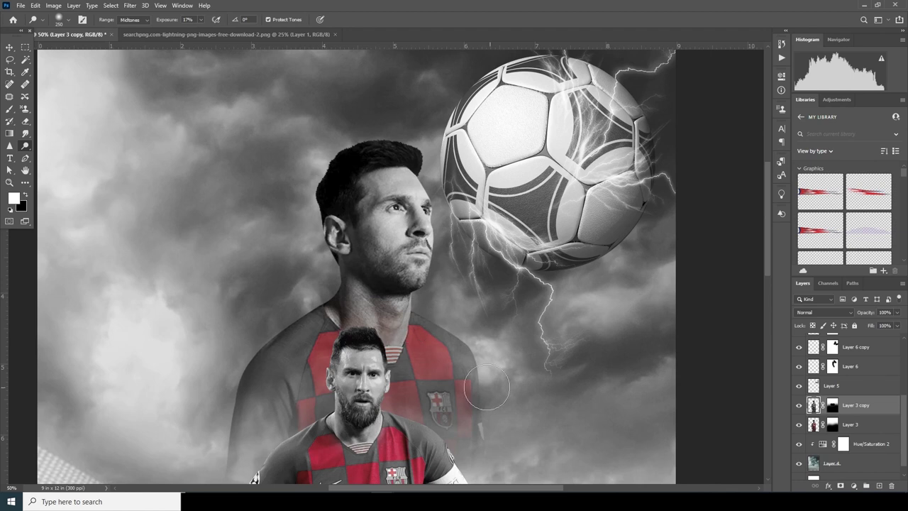
pyautogui.hotkey('ctrl', '-')
pyautogui.hotkey('ctrl', '-')
pyautogui.hotkey('ctrl', '-')
# Lighten the small standing player on Layer 1 and Layer 1 copy with a 250 px Dodge brush at 17% exposure.
pyautogui.hotkey('ctrl', '+')
pyautogui.hotkey('ctrl', '+')
pyautogui.hotkey('ctrl', '+')
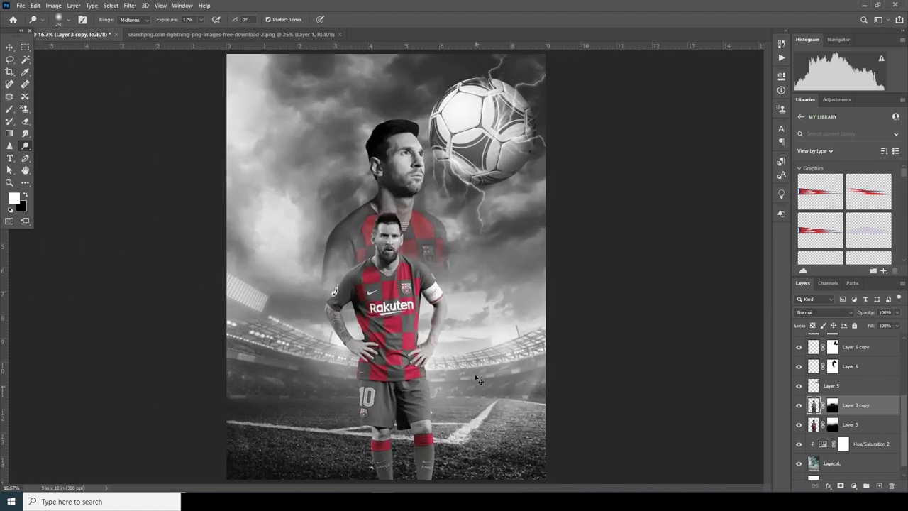
pyautogui.click(10, 47)
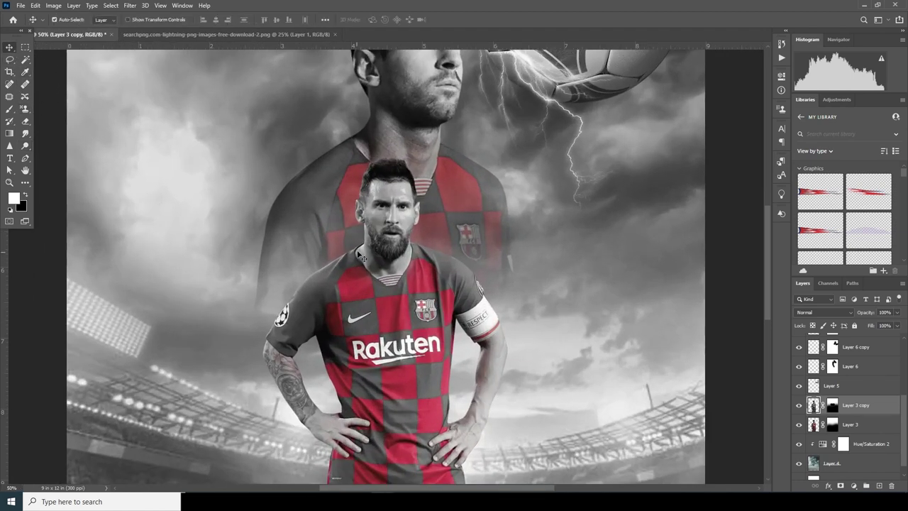
pyautogui.click(390, 212)
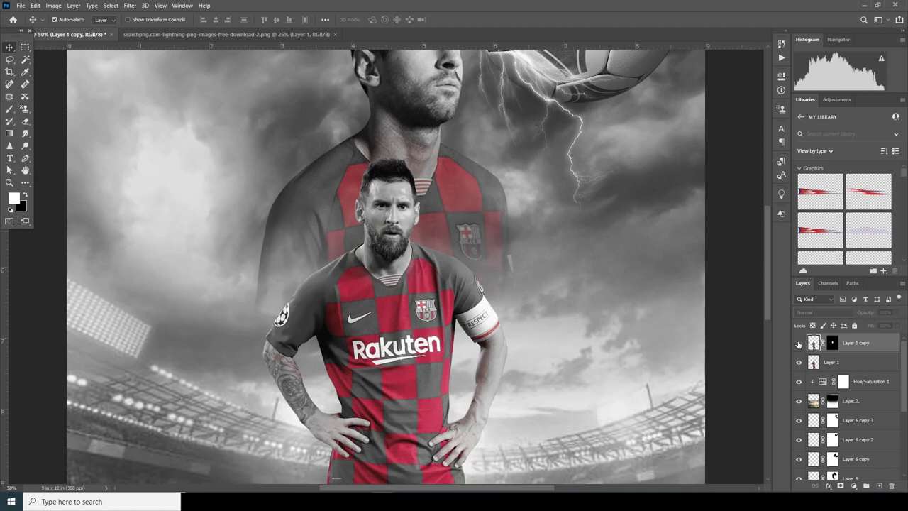
pyautogui.click(814, 362)
pyautogui.click(799, 362)
pyautogui.click(799, 363)
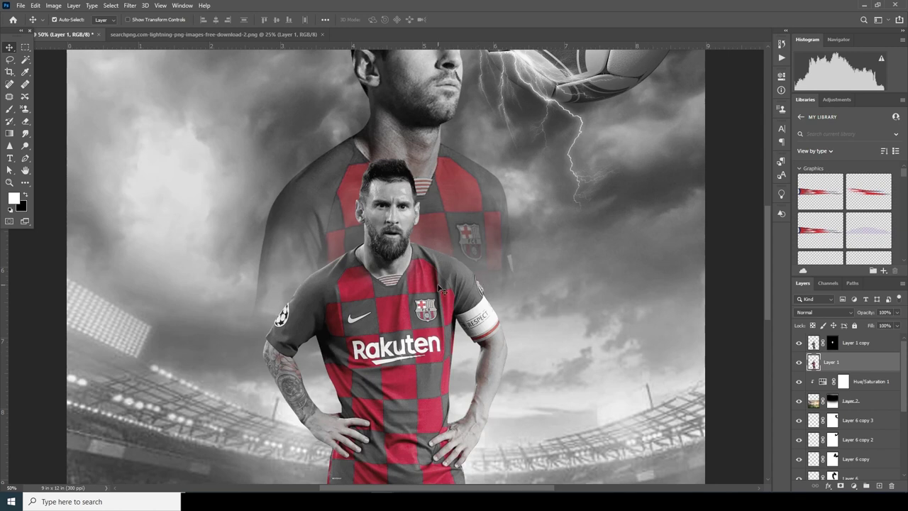
pyautogui.click(27, 136)
pyautogui.click(25, 146)
pyautogui.click(59, 148)
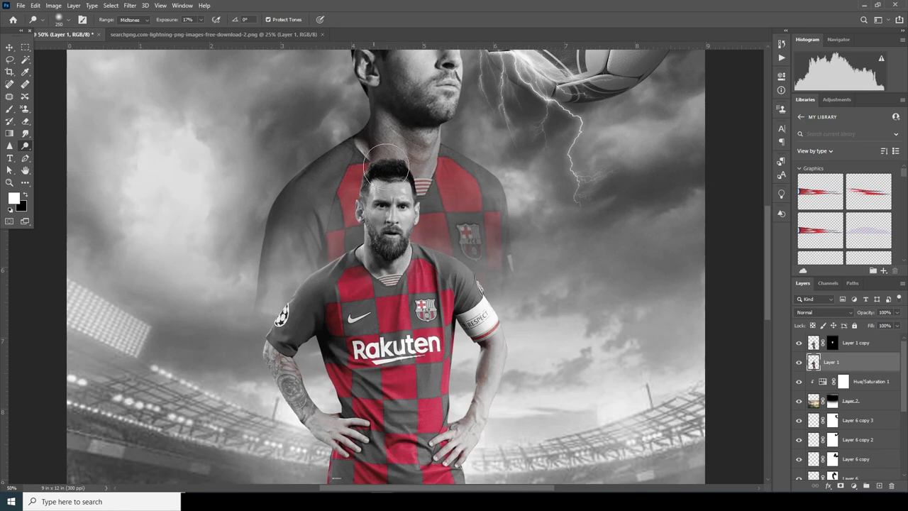
pyautogui.hotkey('alt', ']')
# Create a new layer above Layer 1 copy and choose the Soft Round brush preset at 400 px with 0% hardness.
pyautogui.scroll(-3, 516, 344)
pyautogui.scroll(-1, 516, 345)
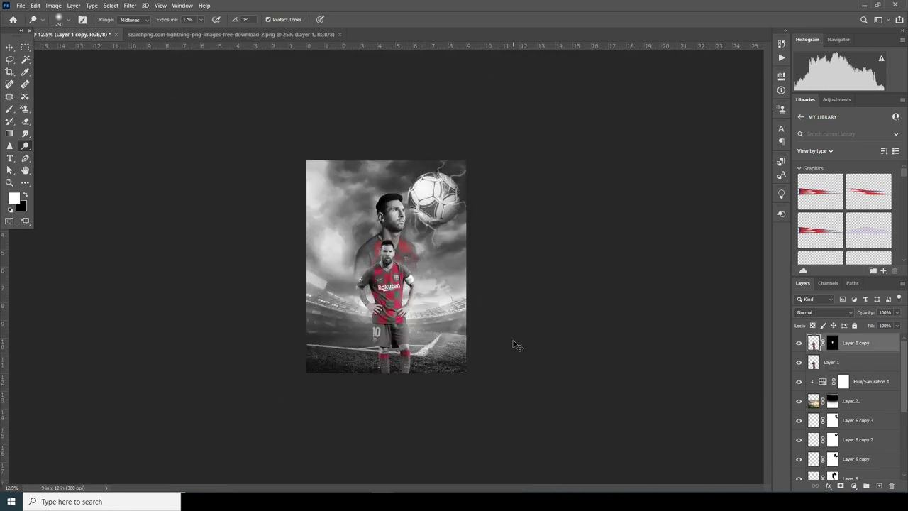
pyautogui.scroll(1, 517, 345)
pyautogui.scroll(1, 517, 345)
pyautogui.scroll(-1, 517, 345)
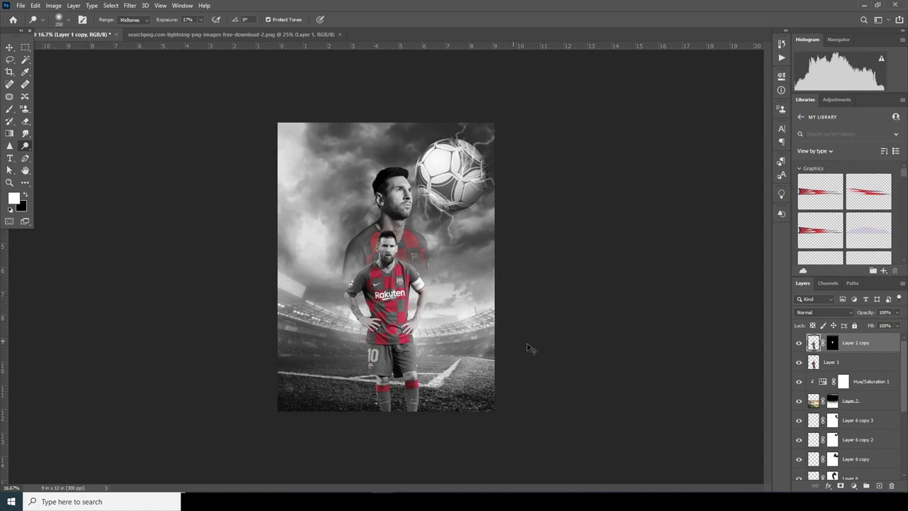
pyautogui.click(878, 486)
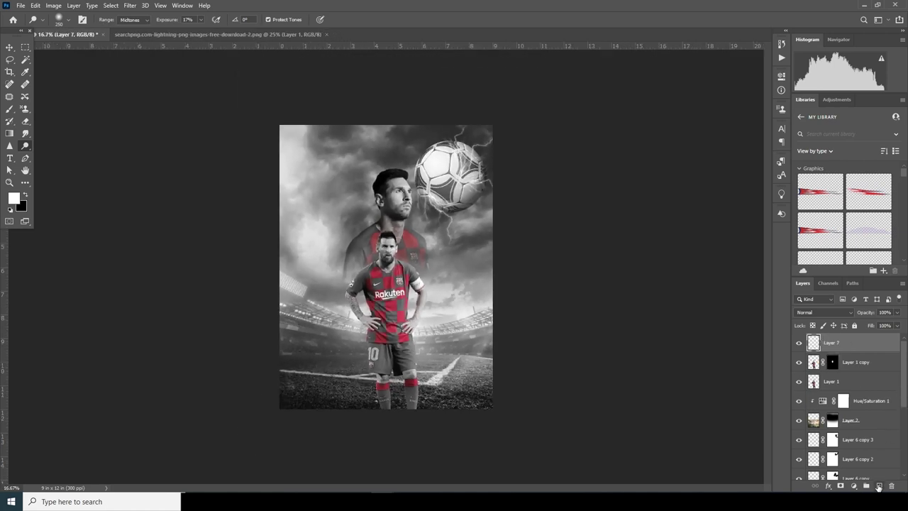
pyautogui.press('b')
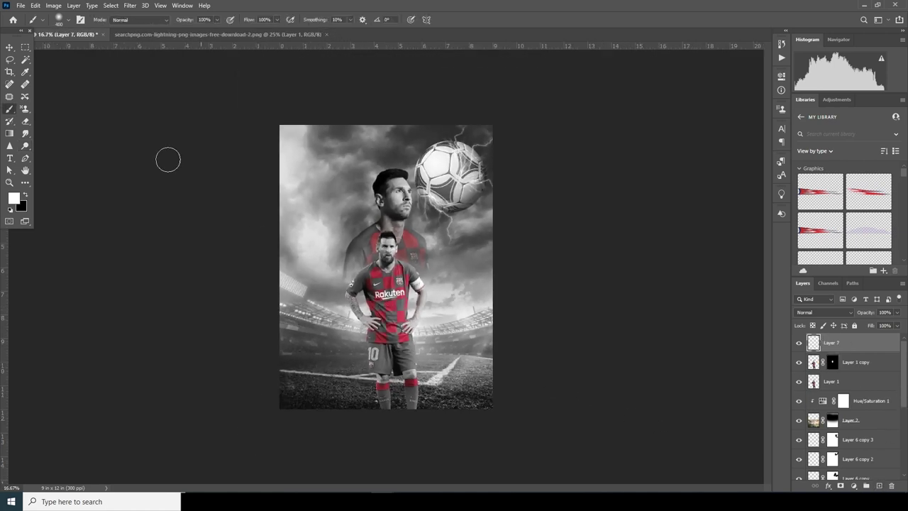
pyautogui.click(70, 23)
pyautogui.doubleClick(98, 114)
pyautogui.click(70, 24)
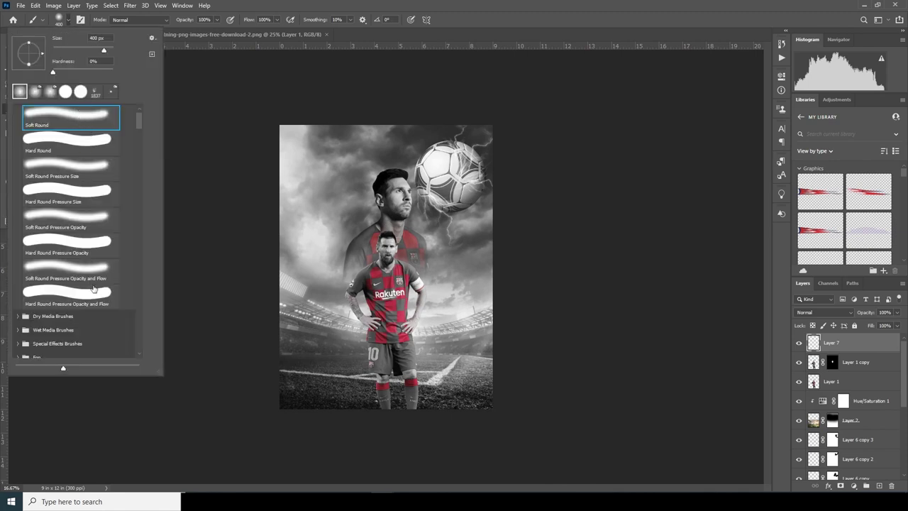
pyautogui.click(814, 352)
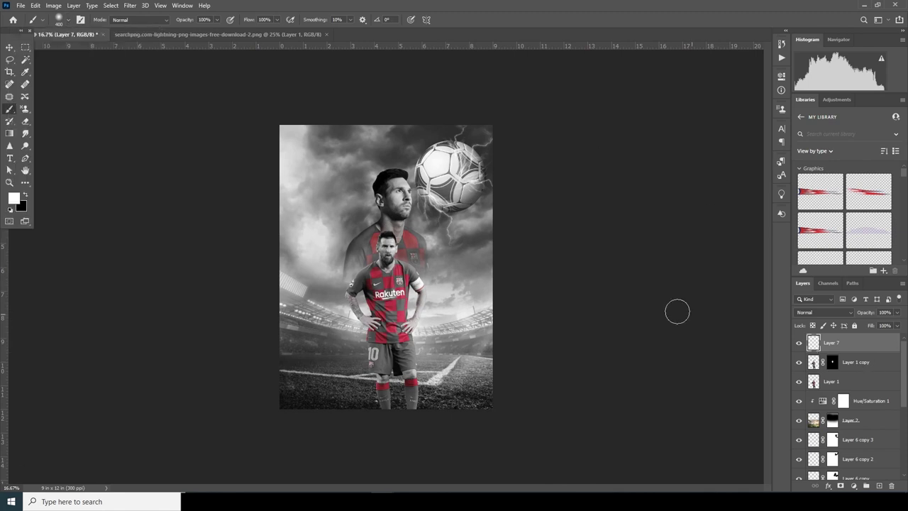
# Set the foreground to pale yellow and paint a soft glow over the football on Layer 7 with a 1500 px brush.
pyautogui.click(12, 202)
pyautogui.moveTo(781, 324); pyautogui.dragTo(790, 338)
pyautogui.click(696, 230)
pyautogui.click(872, 227)
pyautogui.press(']')
pyautogui.press(']')
pyautogui.click(441, 184)
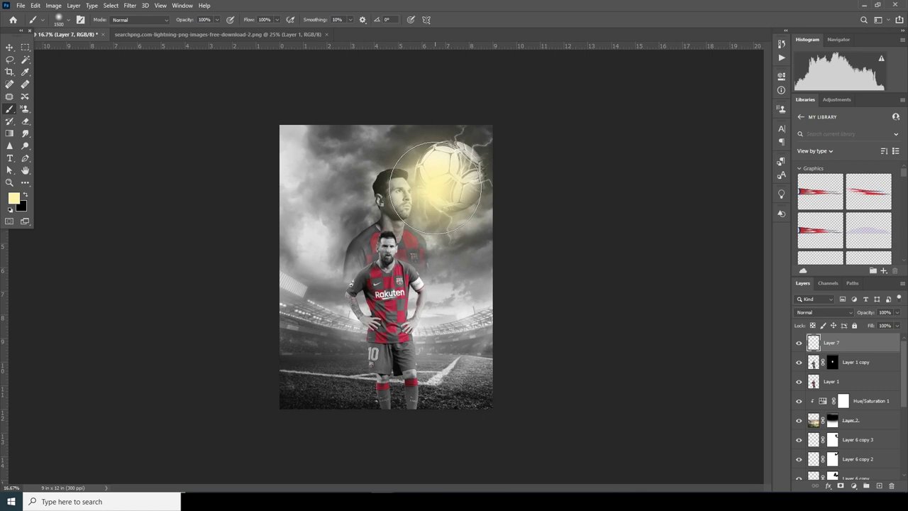
# Set Layer 7's blend mode to Screen and paint a wider pale yellow glow near the ball on a new layer with a 2300 px brush.
pyautogui.click(810, 314)
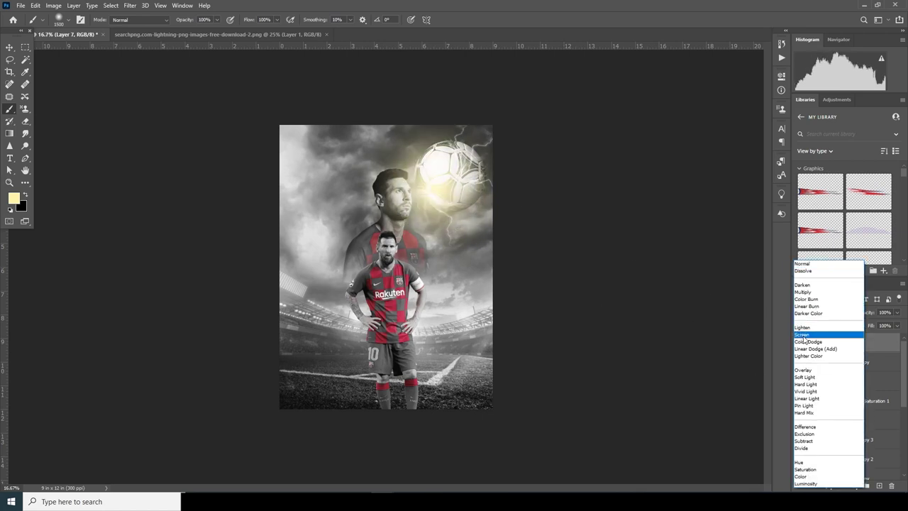
pyautogui.click(804, 335)
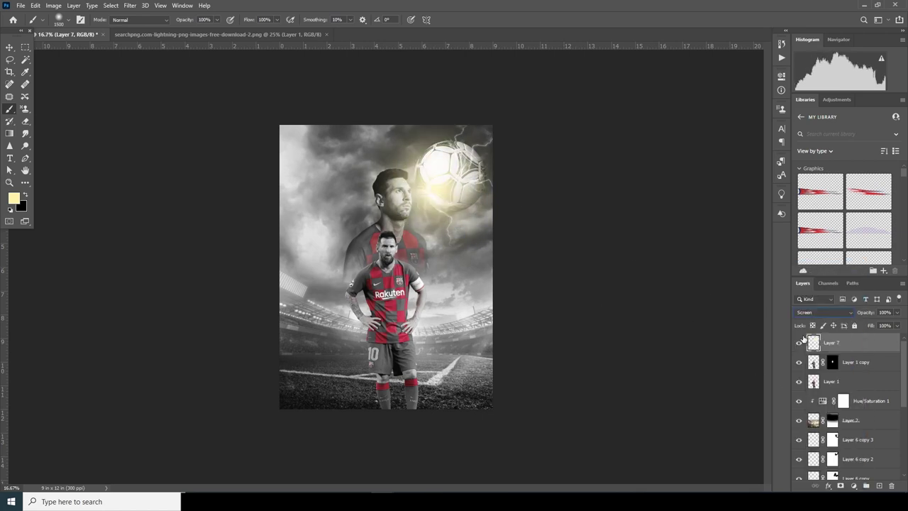
pyautogui.click(880, 487)
pyautogui.press(']')
pyautogui.press(']')
pyautogui.press(']')
pyautogui.press(']')
pyautogui.press(']')
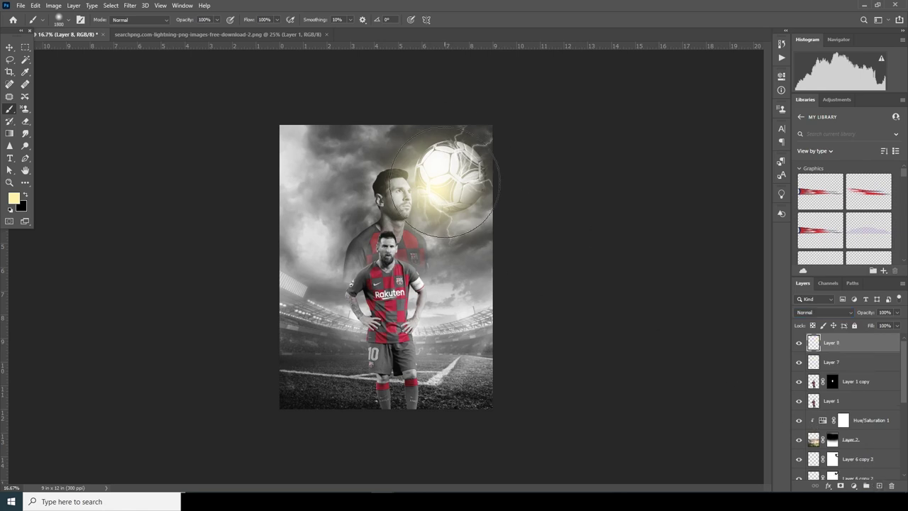
pyautogui.press(']')
pyautogui.press(']')
pyautogui.press(']')
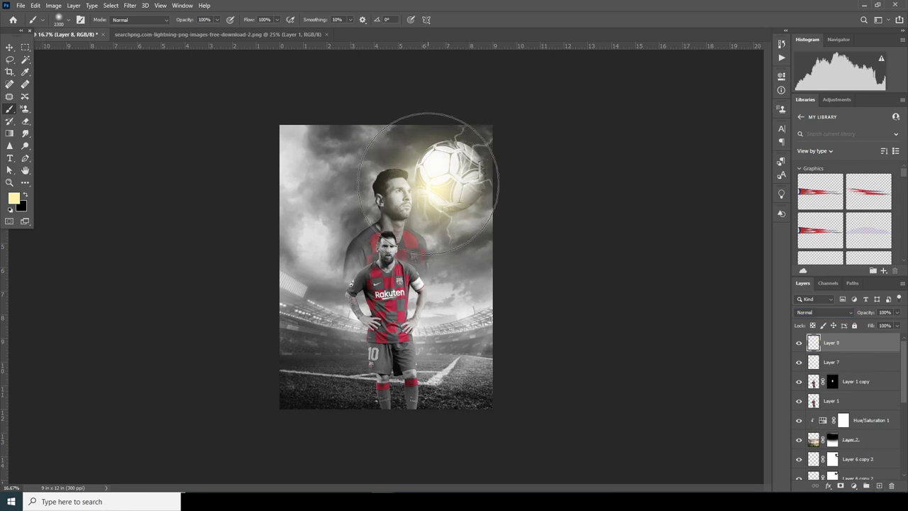
pyautogui.click(442, 171)
# Set Layer 8 to Screen at 33% opacity and move it between Layer 1 copy and Layer 1.
pyautogui.click(811, 316)
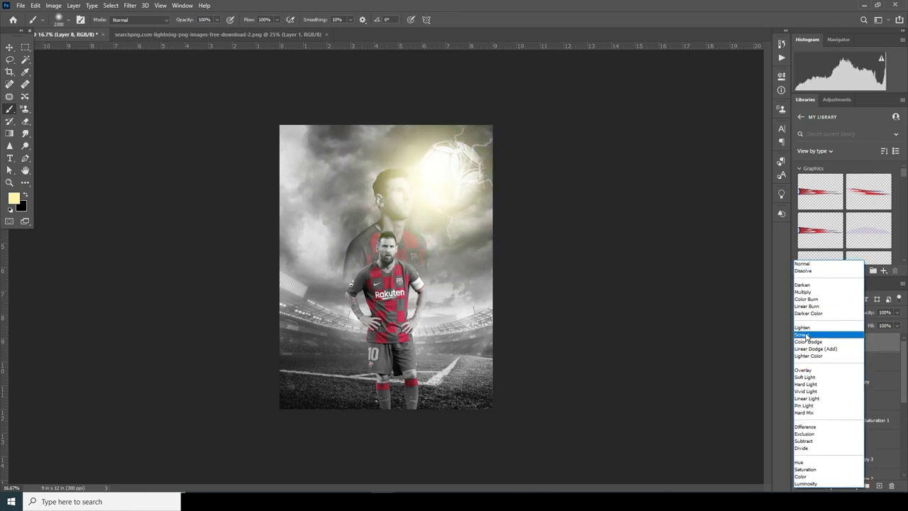
pyautogui.click(807, 335)
pyautogui.click(896, 315)
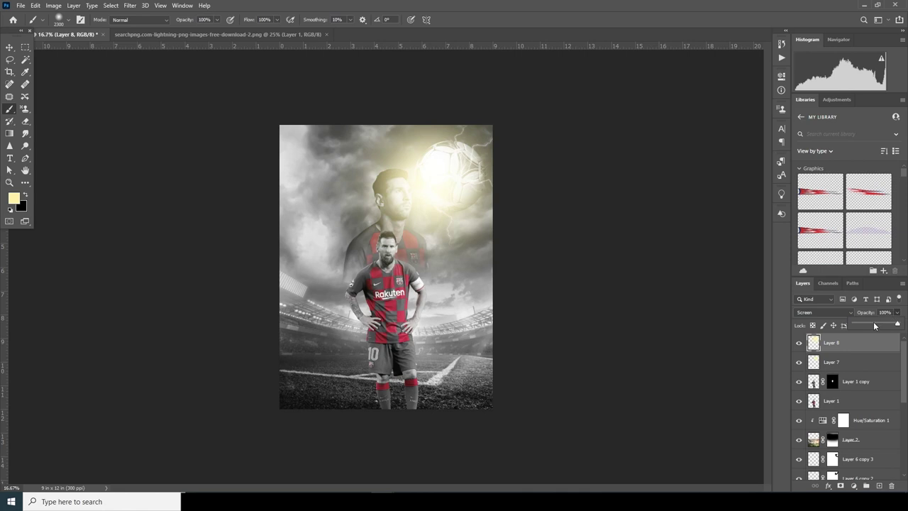
pyautogui.moveTo(872, 324); pyautogui.dragTo(868, 324)
pyautogui.moveTo(832, 361)
pyautogui.mouseDown()
pyautogui.moveTo(846, 483)
pyautogui.moveTo(834, 369)
pyautogui.mouseUp()
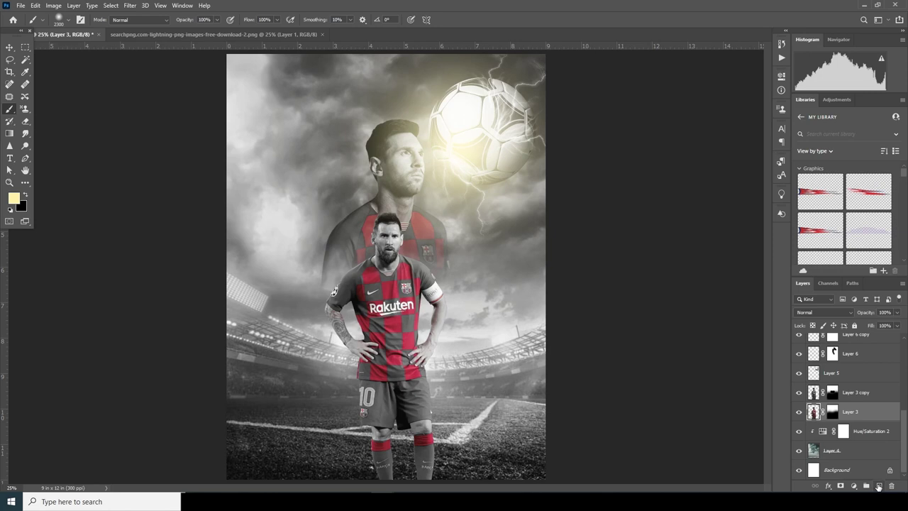
# Paint pale yellow light below the ball on a new layer above Layer 3 with a 2300 px brush and clip it to Layer 3.
pyautogui.click(878, 486)
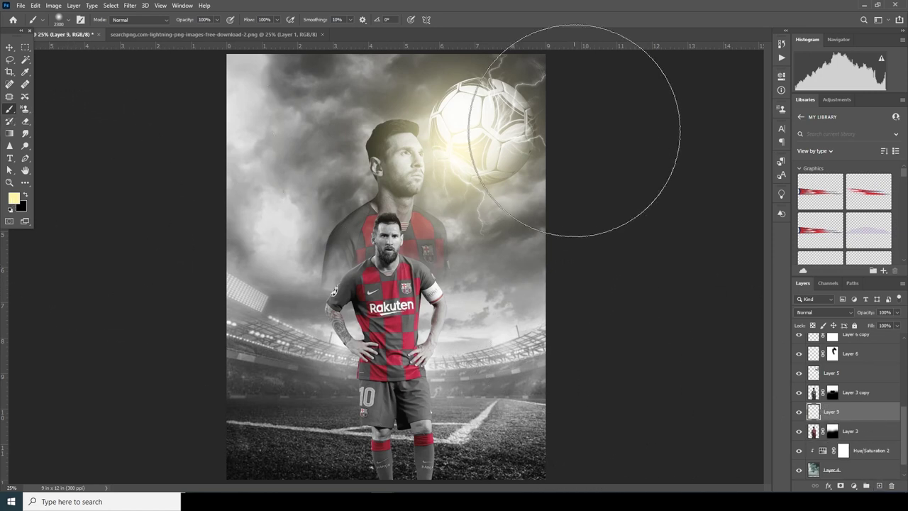
pyautogui.click(520, 166)
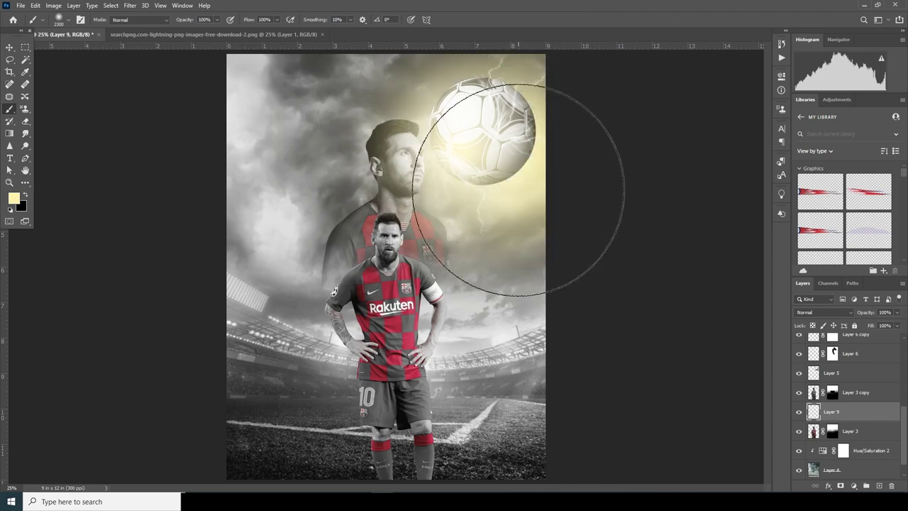
pyautogui.hotkey('ctrl', 'z')
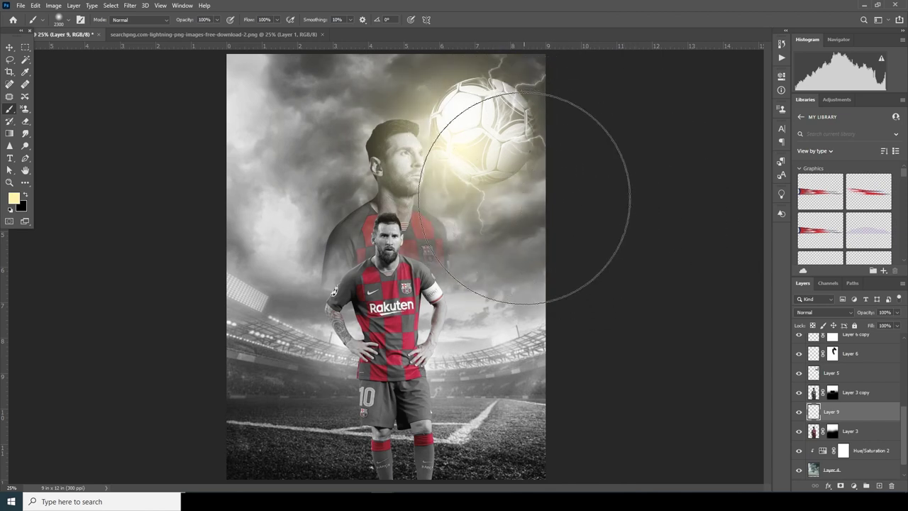
pyautogui.moveTo(518, 203); pyautogui.dragTo(550, 227)
pyautogui.rightClick(837, 417)
pyautogui.click(809, 198)
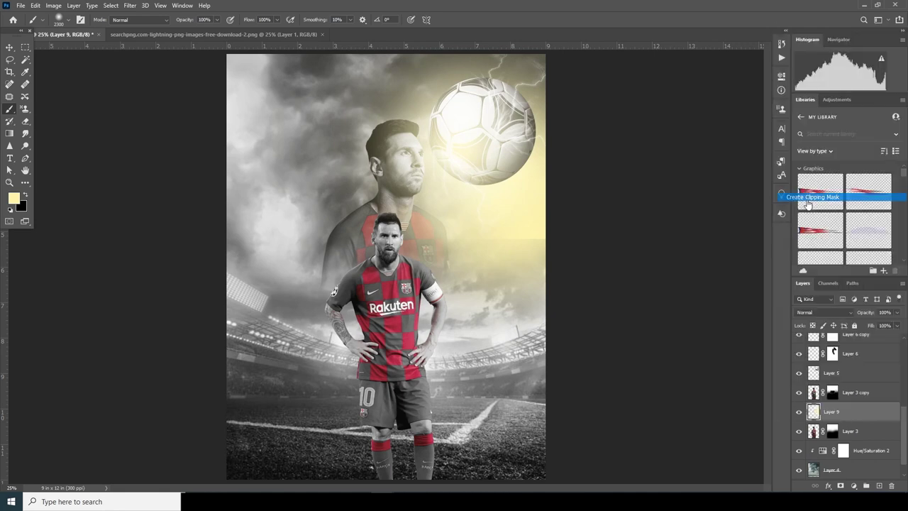
pyautogui.click(897, 314)
pyautogui.click(899, 313)
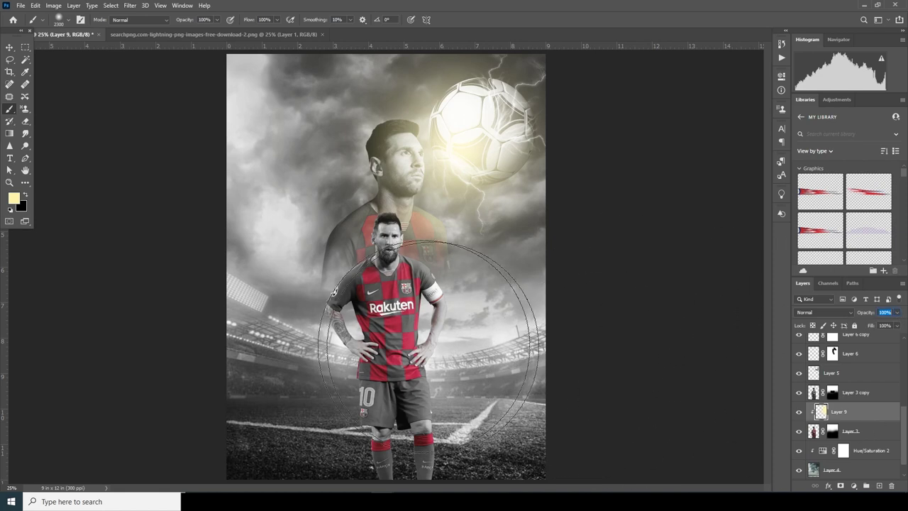
pyautogui.moveTo(386, 241); pyautogui.dragTo(342, 288)
pyautogui.hotkey('ctrl', 'z')
pyautogui.hotkey('ctrl', 'z')
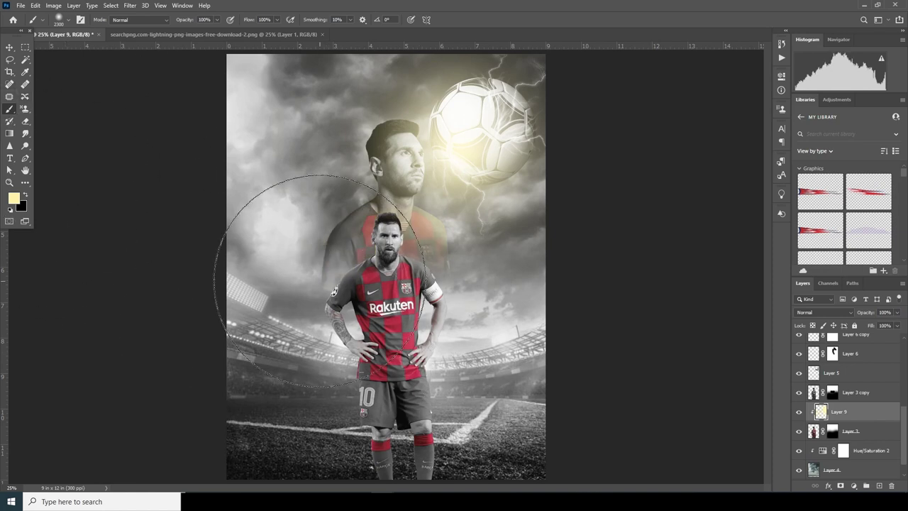
# Erase excess yellow from the large player's shirt on Layer 9 with a Soft Round eraser enlarged to 1300 px.
pyautogui.press('e')
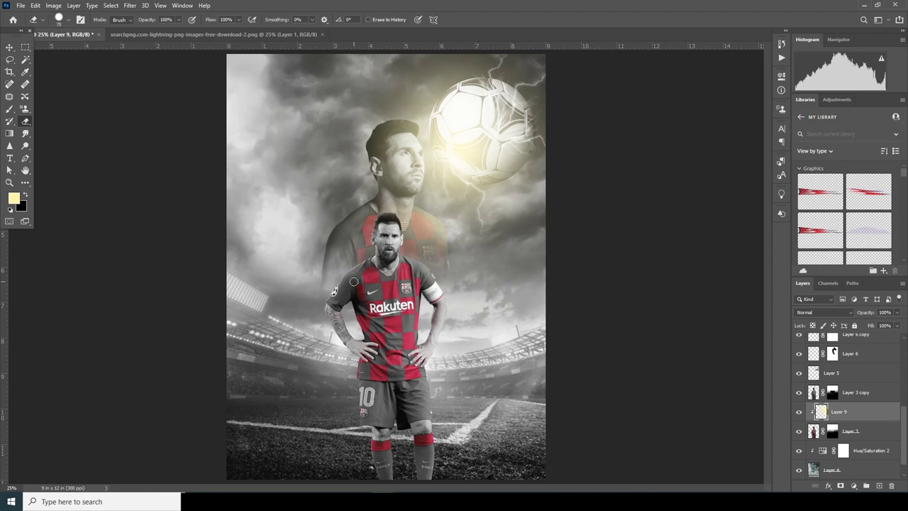
pyautogui.click(66, 20)
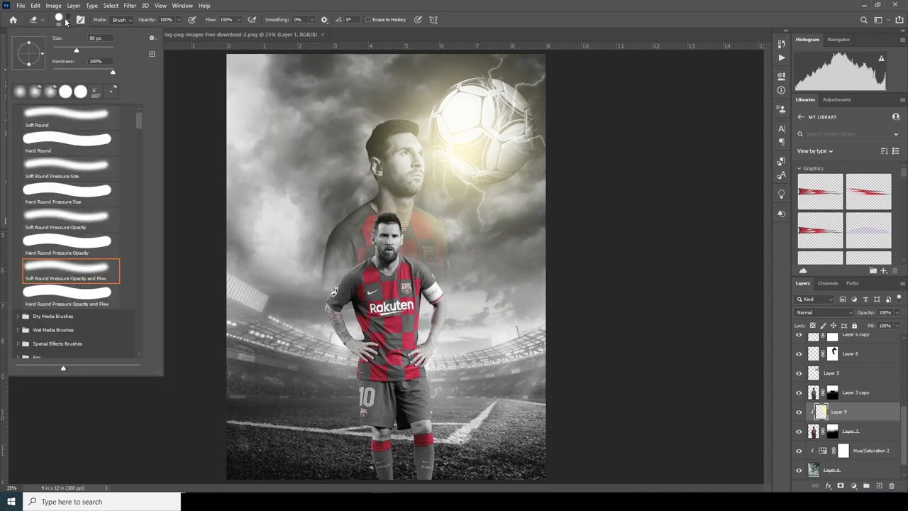
pyautogui.doubleClick(79, 115)
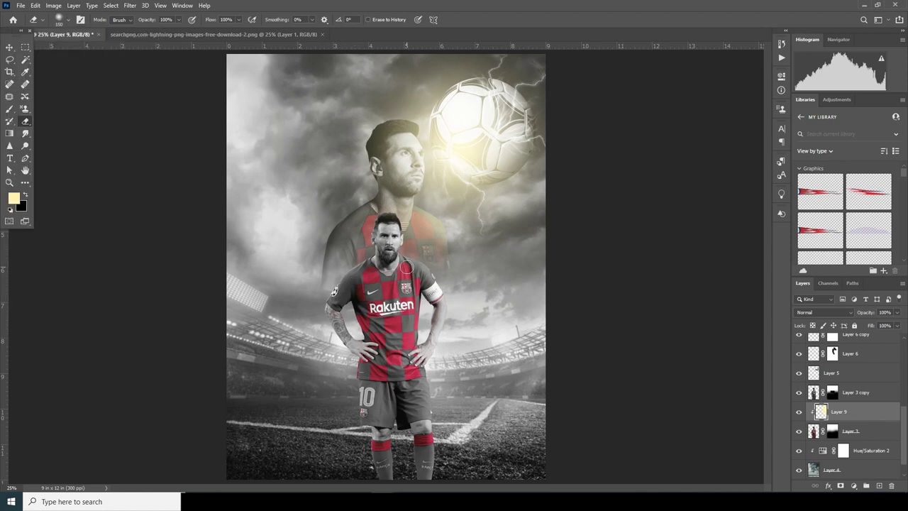
pyautogui.press(']')
pyautogui.press(']')
pyautogui.press(']')
pyautogui.press(']')
pyautogui.press(']')
pyautogui.press(']')
pyautogui.press(']')
pyautogui.press(']')
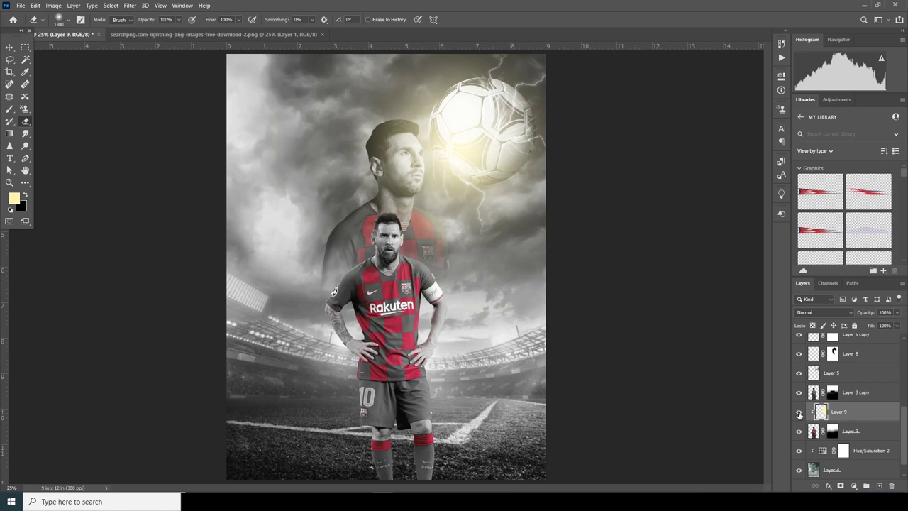
# Compare the large player with Layer 9 hidden and shown, and set that layer to Screen at 89% opacity.
pyautogui.click(799, 412)
pyautogui.click(799, 412)
pyautogui.click(799, 412)
pyautogui.click(799, 413)
pyautogui.click(848, 310)
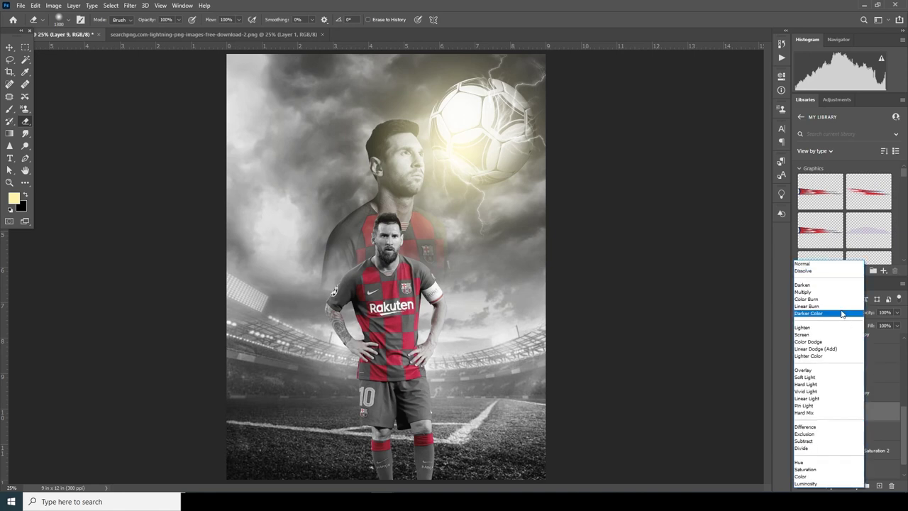
pyautogui.click(806, 336)
pyautogui.click(896, 313)
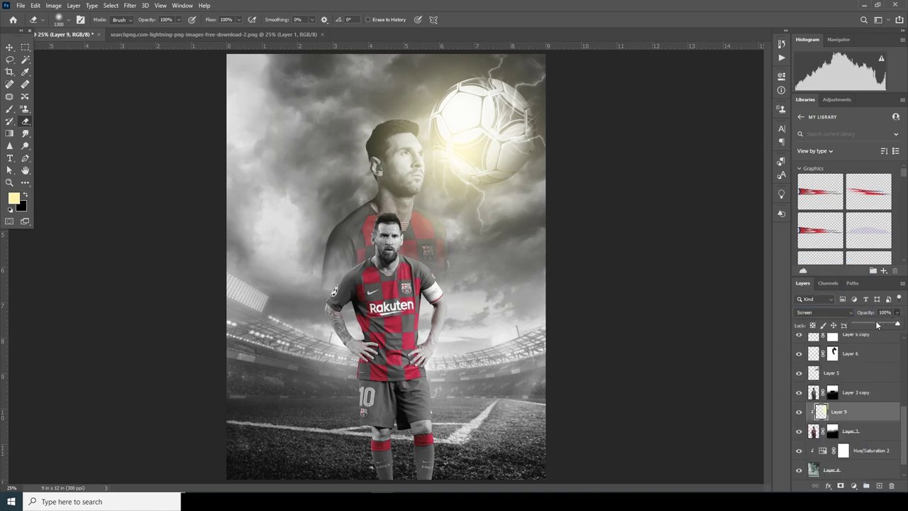
pyautogui.moveTo(875, 323); pyautogui.dragTo(886, 325)
# Check which cutout Layer 1 holds by toggling its visibility, and create a new layer directly above it.
pyautogui.scroll(5, 897, 401)
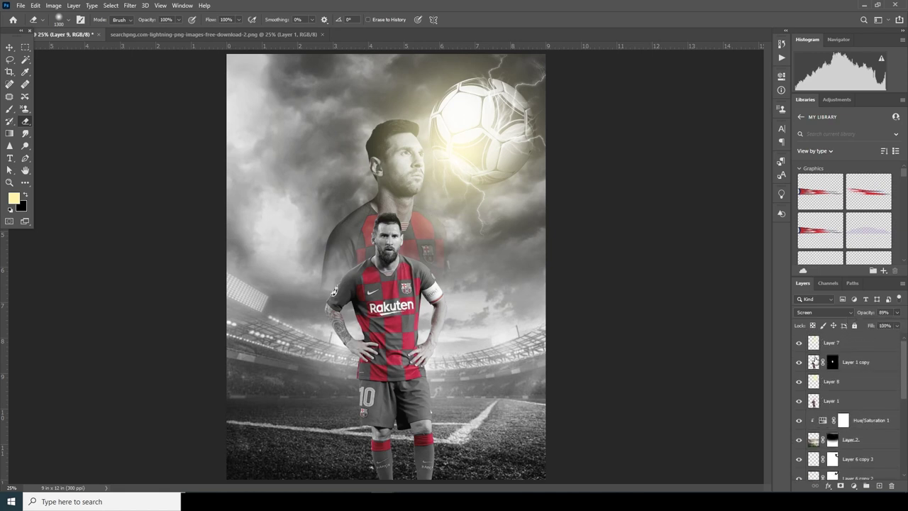
pyautogui.click(814, 362)
pyautogui.click(814, 400)
pyautogui.click(799, 401)
pyautogui.click(799, 401)
pyautogui.click(879, 486)
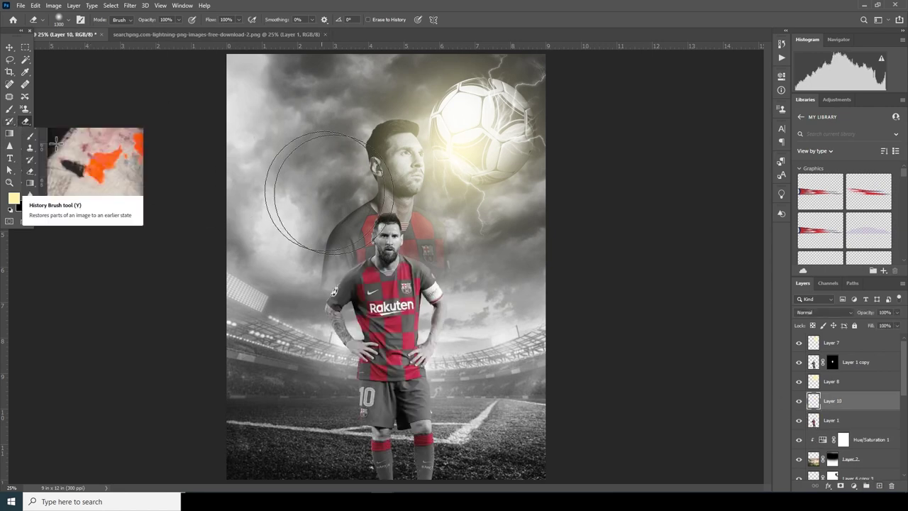
# Paint pale yellow light down the ball side of the standing player on Layer 10 with a 2300 px brush and clip it to Layer 1.
pyautogui.press('b')
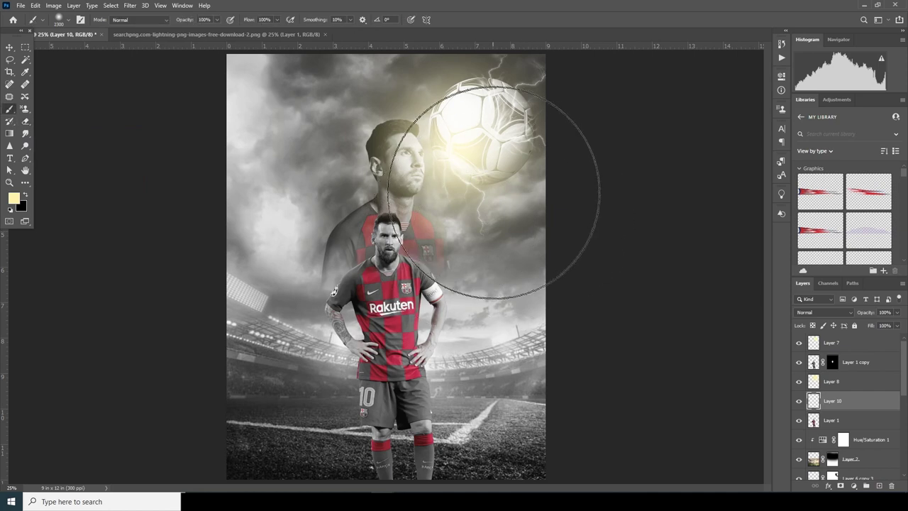
pyautogui.click(506, 186)
pyautogui.click(522, 270)
pyautogui.moveTo(538, 319); pyautogui.dragTo(550, 411)
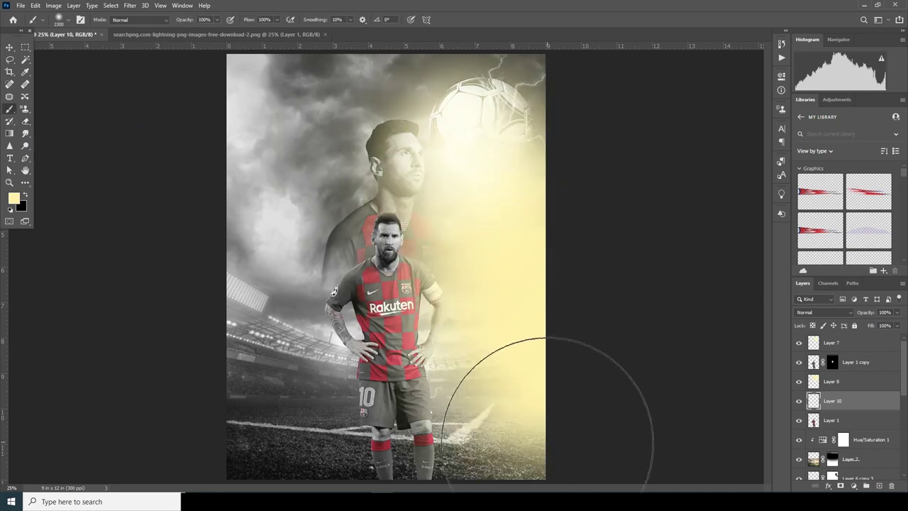
pyautogui.click(549, 443)
pyautogui.rightClick(853, 400)
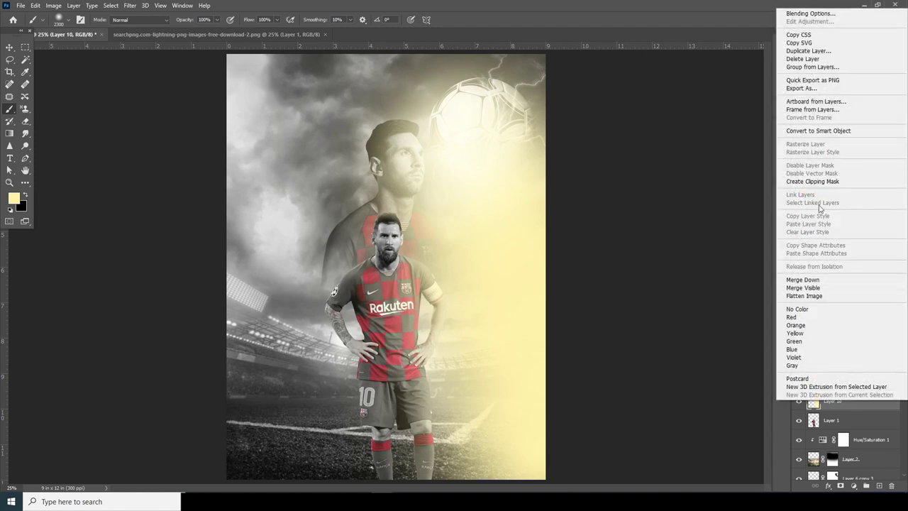
pyautogui.click(833, 178)
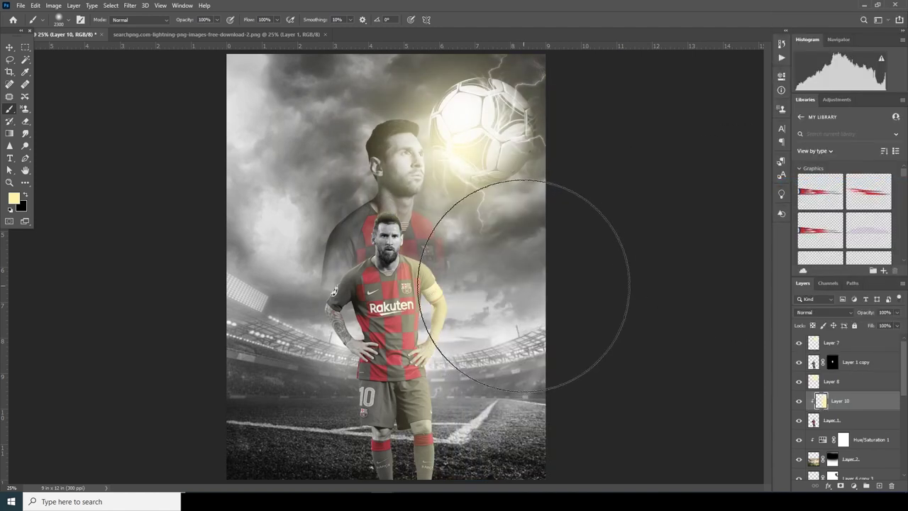
# Erase the yellow tint from most of the standing player's body on Layer 10 with a soft eraser, reducing its size to 700 px.
pyautogui.press('e')
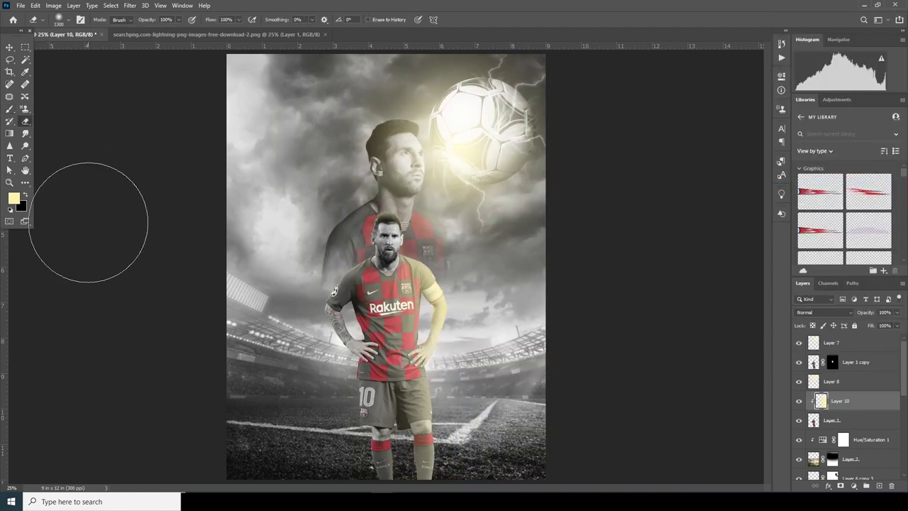
pyautogui.press('[')
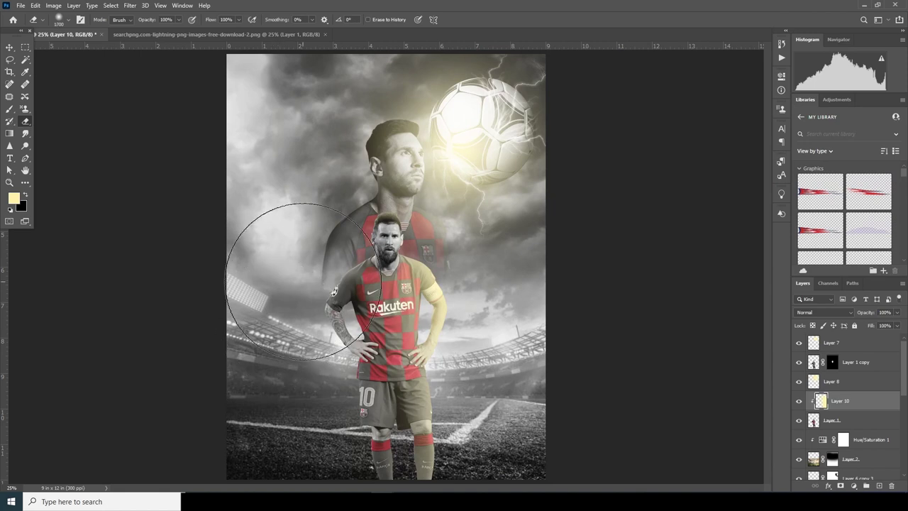
pyautogui.click(374, 318)
pyautogui.press('[')
pyautogui.press('[')
pyautogui.press('[')
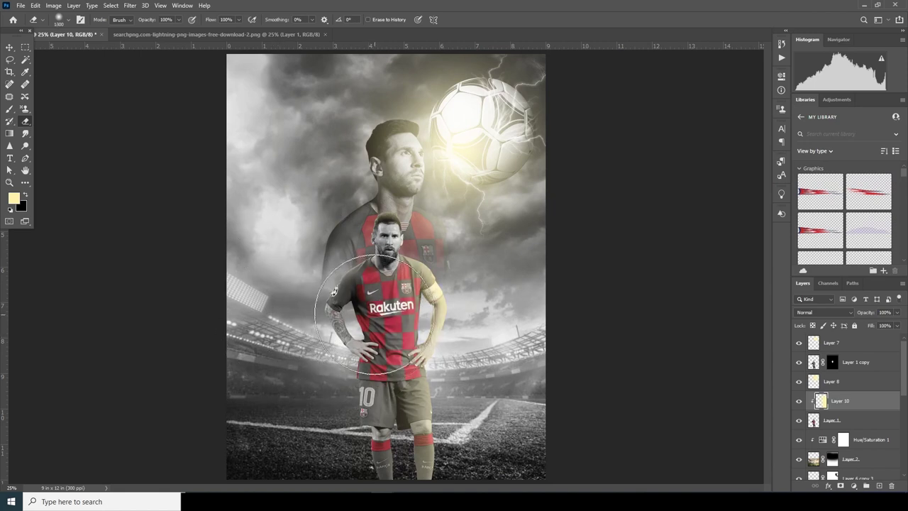
pyautogui.moveTo(366, 365)
pyautogui.mouseDown()
pyautogui.moveTo(371, 467)
pyautogui.moveTo(353, 387)
pyautogui.moveTo(355, 436)
pyautogui.mouseUp()
pyautogui.press('[')
pyautogui.press('[')
pyautogui.press('[')
pyautogui.press('[')
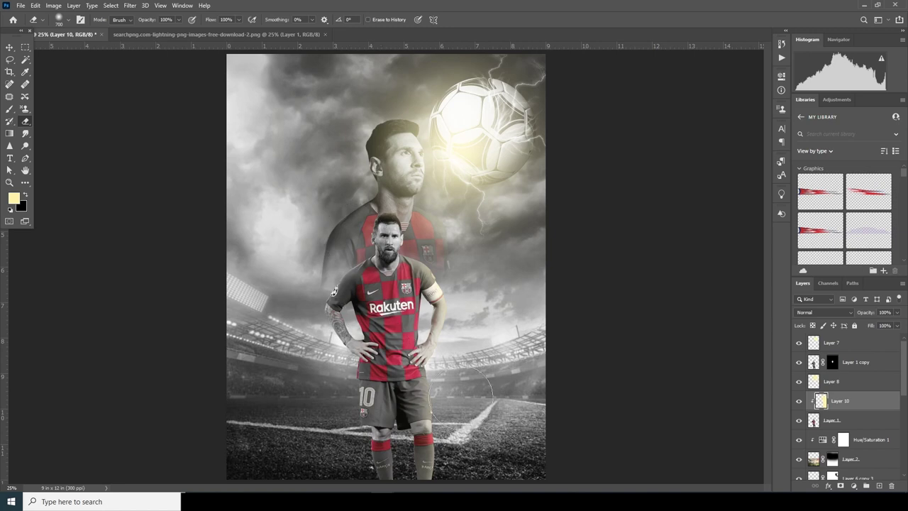
# Set Layer 10 to Soft Light at 63% opacity, comparing the standing player with the layer hidden and shown.
pyautogui.click(827, 312)
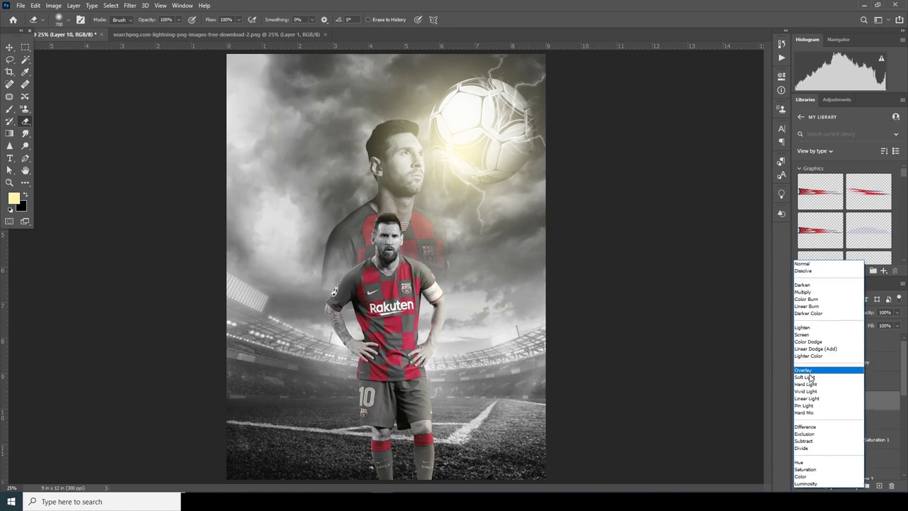
pyautogui.click(809, 377)
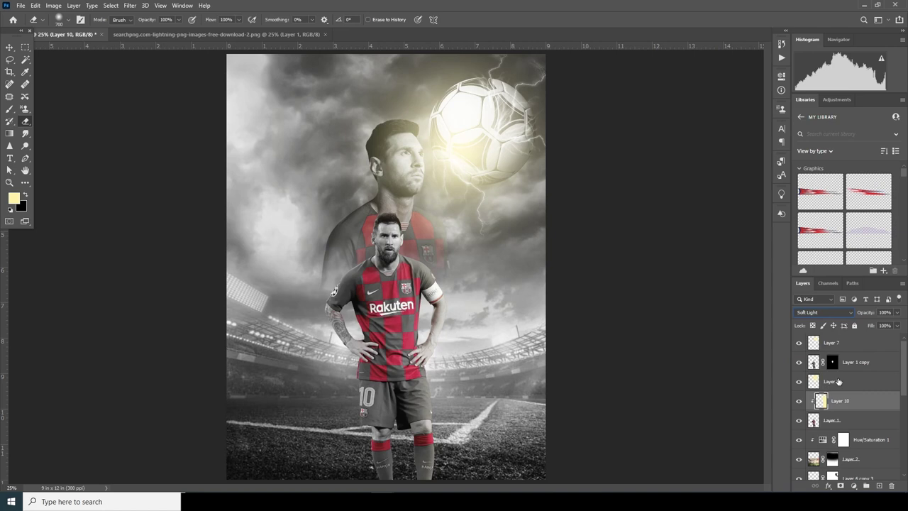
pyautogui.click(799, 402)
pyautogui.click(799, 402)
pyautogui.click(799, 403)
pyautogui.click(798, 403)
pyautogui.click(898, 316)
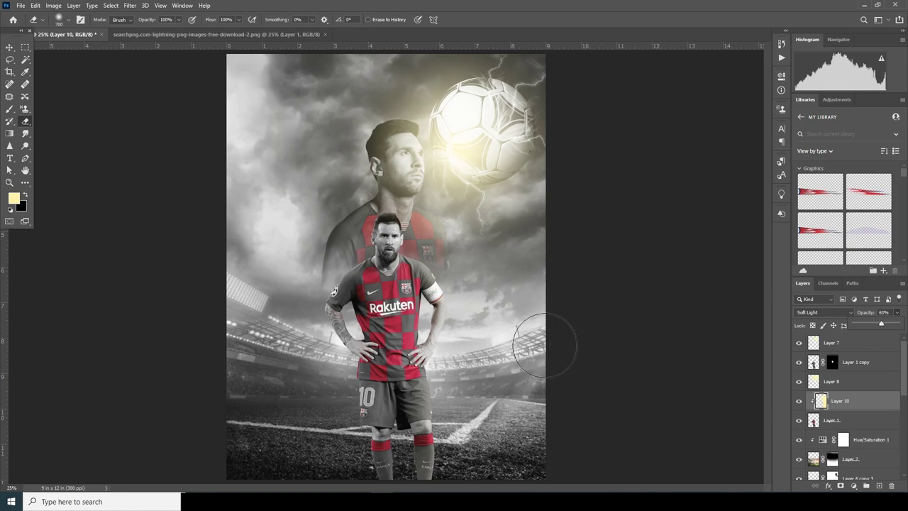
pyautogui.click(859, 382)
# Bring the fire-sparks image into the poster as a new layer above Layer 8.
pyautogui.click(859, 383)
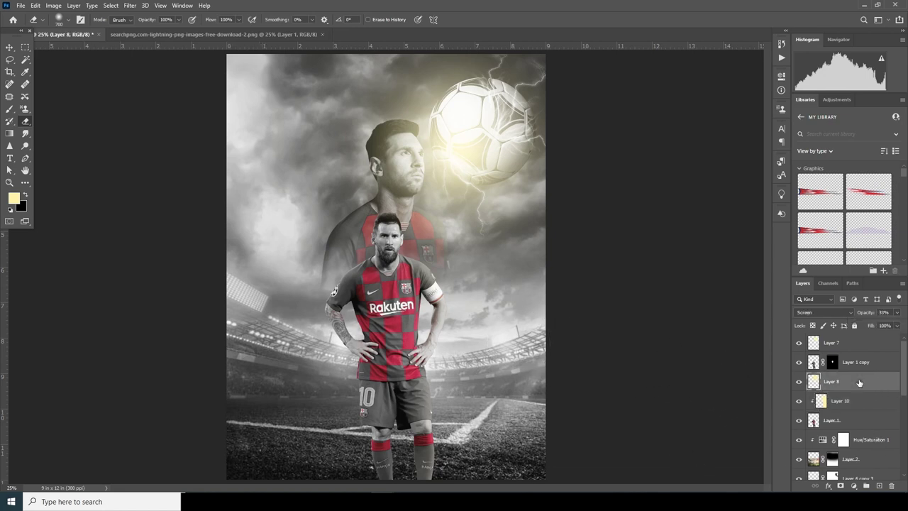
pyautogui.hotkey('ctrl', '-')
pyautogui.hotkey('ctrl', '-')
pyautogui.hotkey('ctrl', '+')
pyautogui.hotkey('ctrl', '+')
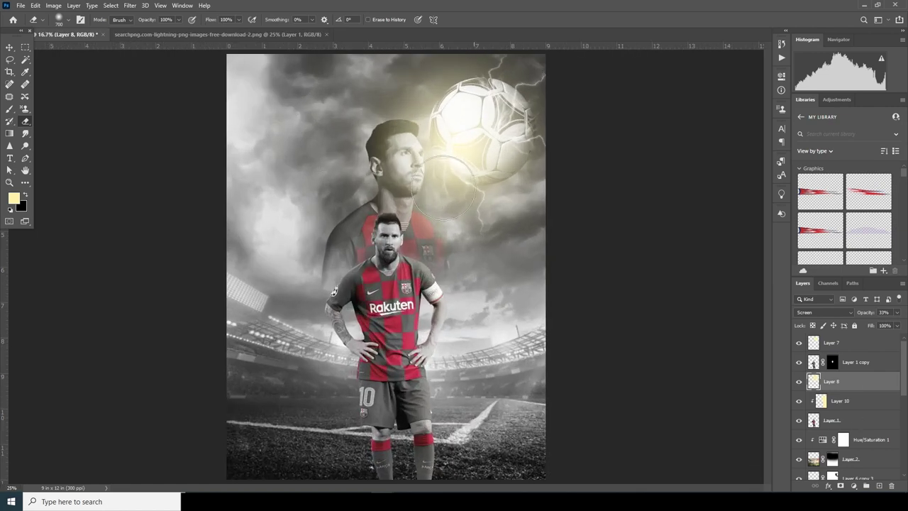
pyautogui.moveTo(408, 502)
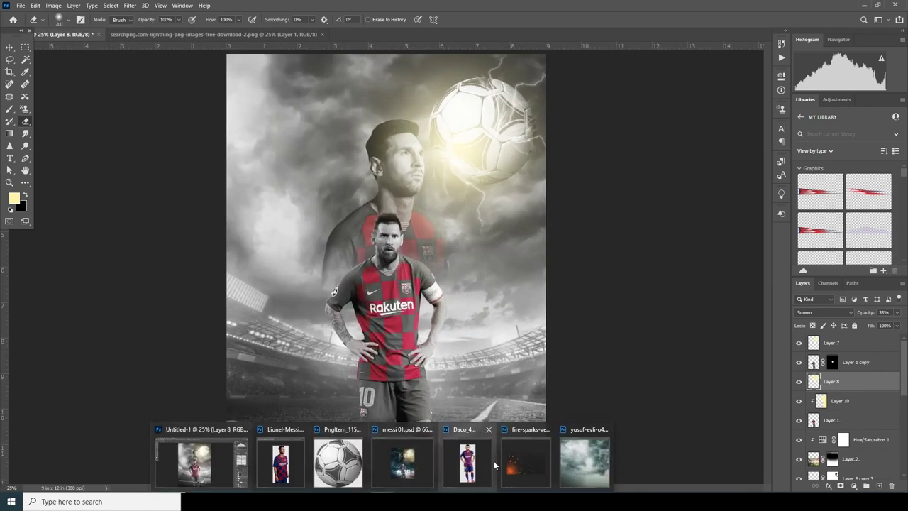
pyautogui.click(530, 458)
pyautogui.click(9, 48)
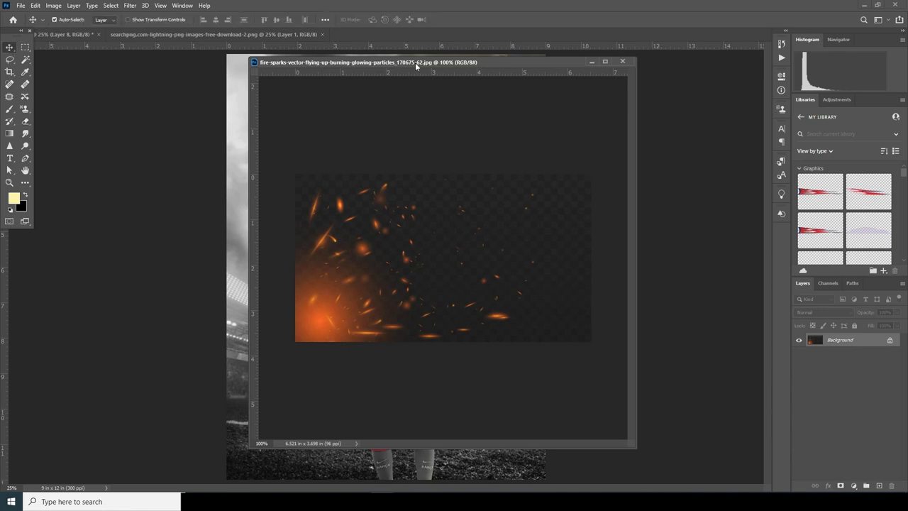
pyautogui.moveTo(406, 64); pyautogui.dragTo(124, 193)
pyautogui.moveTo(121, 402); pyautogui.dragTo(477, 215)
# Find the sparks layer by toggling layer visibility and move Layer 11 to the top of the layer stack.
pyautogui.click(340, 191)
pyautogui.click(496, 219)
pyautogui.hotkey('ctrl', 't')
pyautogui.press('Return')
pyautogui.rightClick(499, 229)
pyautogui.click(507, 232)
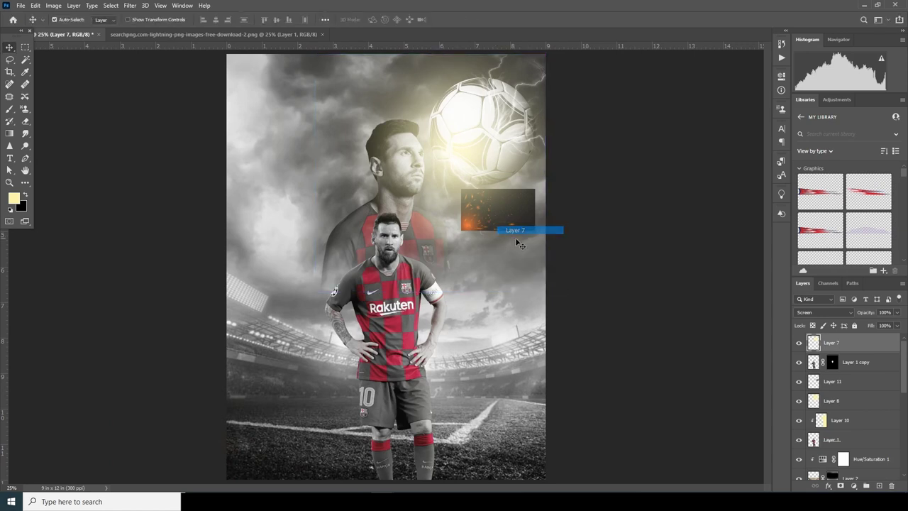
pyautogui.click(799, 344)
pyautogui.click(799, 343)
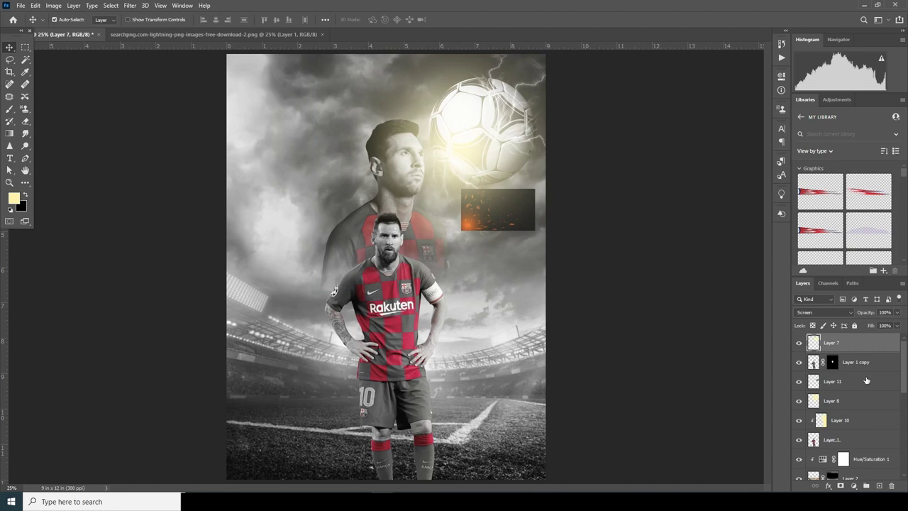
pyautogui.click(818, 387)
pyautogui.click(799, 383)
pyautogui.click(799, 383)
pyautogui.moveTo(830, 381); pyautogui.dragTo(827, 339)
# Rotate the sparks image -90° and scale it to about 778% so it covers the whole poster.
pyautogui.hotkey('ctrl', 't')
pyautogui.moveTo(563, 263); pyautogui.dragTo(515, 175)
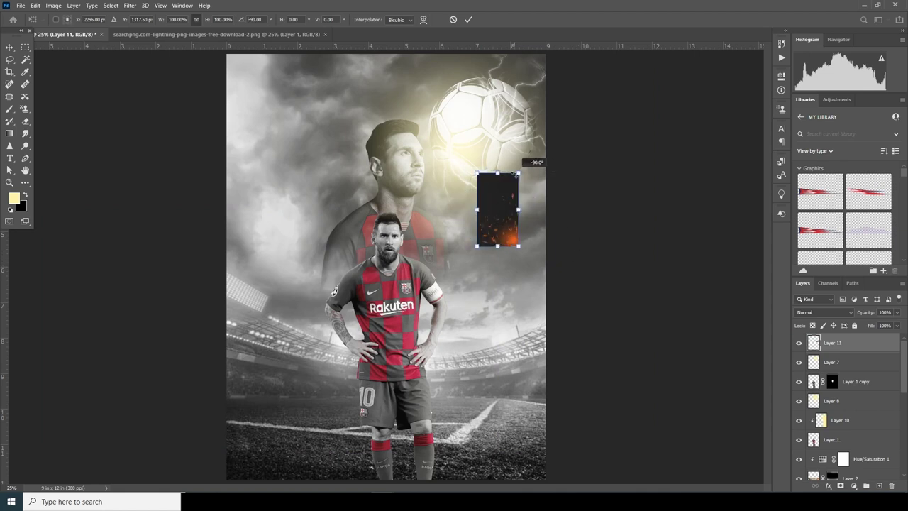
pyautogui.moveTo(524, 251); pyautogui.dragTo(633, 355)
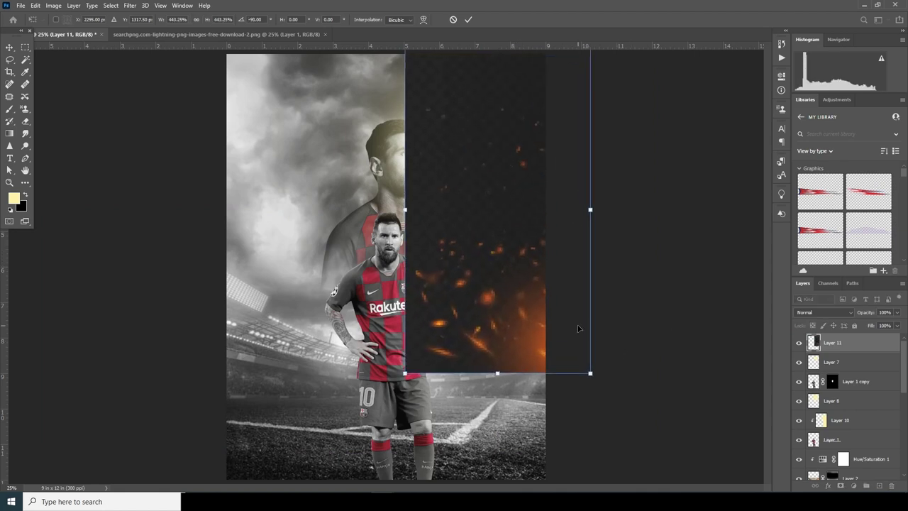
pyautogui.hotkey('ctrl', '-')
pyautogui.moveTo(461, 268); pyautogui.dragTo(379, 298)
pyautogui.moveTo(442, 385); pyautogui.dragTo(523, 416)
pyautogui.moveTo(448, 344); pyautogui.dragTo(458, 353)
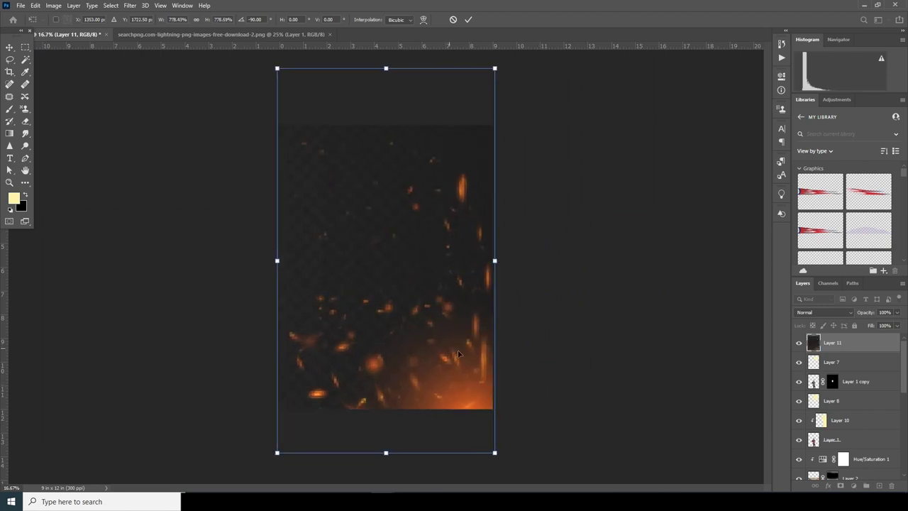
pyautogui.press('Return')
# Set the sparks layer's blend mode to Soft Light and shift it slightly upward.
pyautogui.click(816, 312)
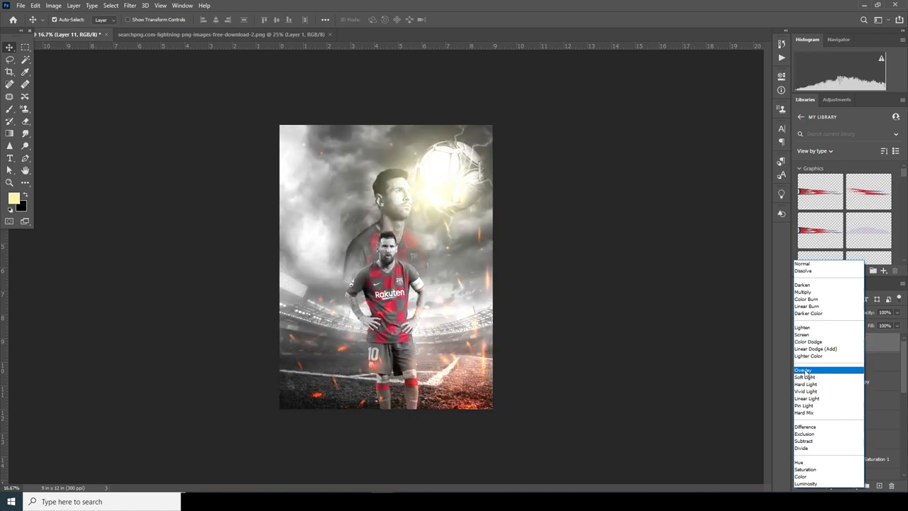
pyautogui.click(806, 377)
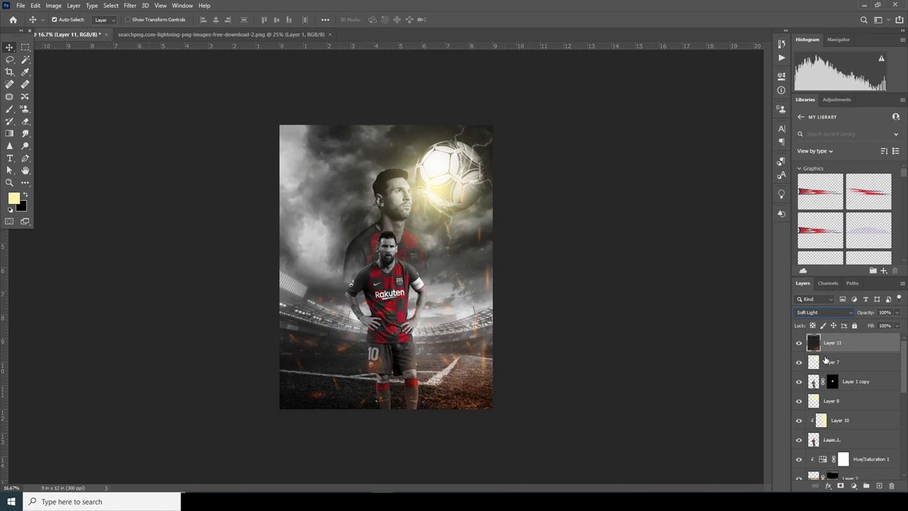
pyautogui.hotkey('ctrl', 't')
pyautogui.moveTo(449, 274)
pyautogui.mouseDown()
pyautogui.moveTo(440, 302)
pyautogui.moveTo(449, 310)
pyautogui.moveTo(448, 251)
pyautogui.moveTo(450, 269)
pyautogui.mouseUp()
pyautogui.press('Return')
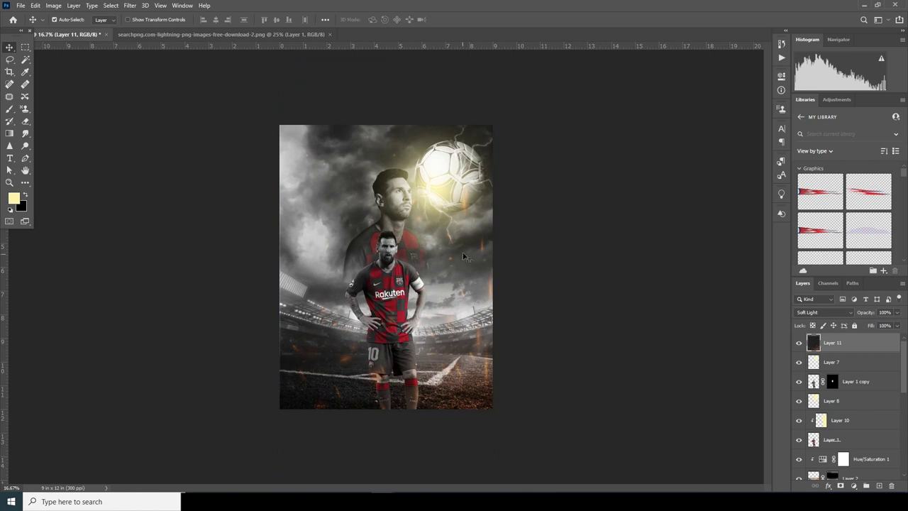
# Paint a soft off-white (#f6f4e4) glow over the ball's corner on a new top layer and lower its opacity to 66%.
pyautogui.click(879, 485)
pyautogui.press('b')
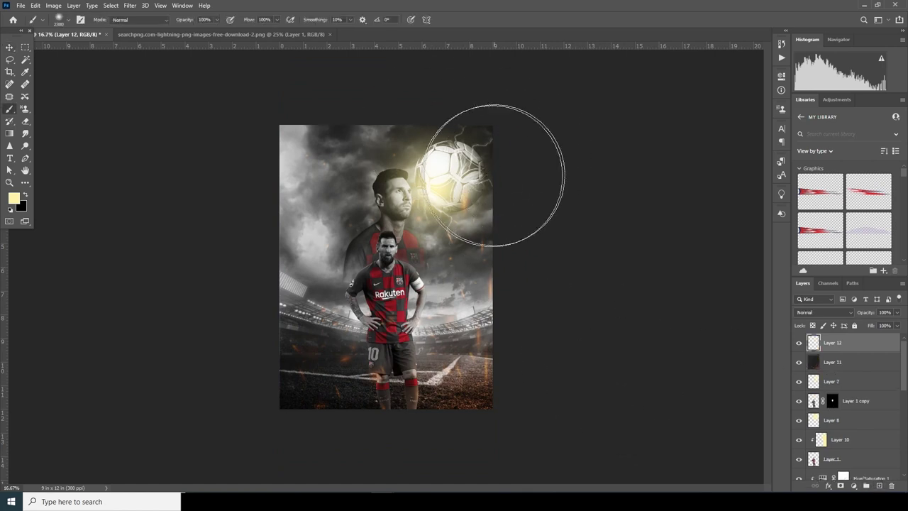
pyautogui.click(17, 200)
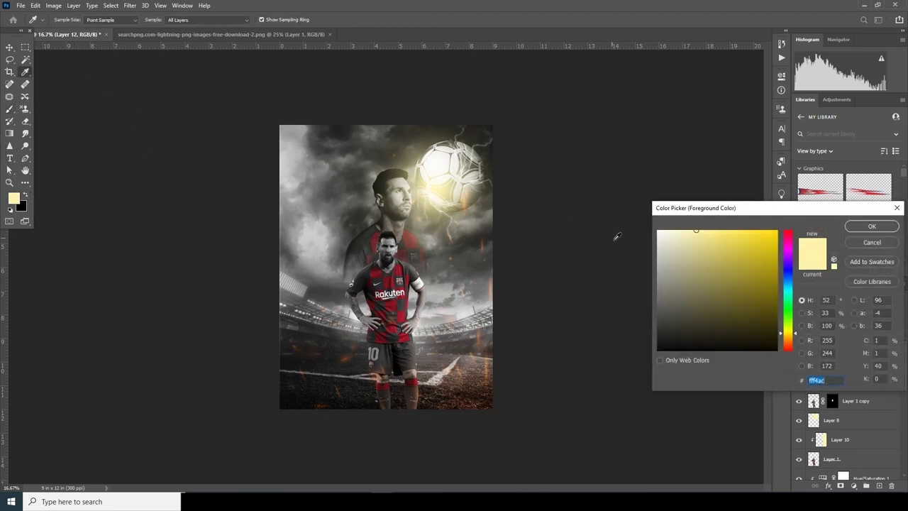
pyautogui.click(666, 235)
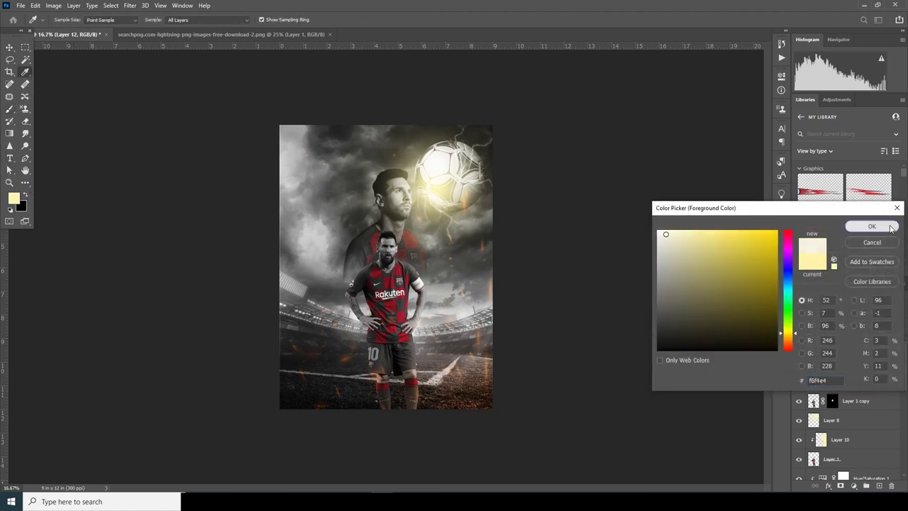
pyautogui.click(872, 226)
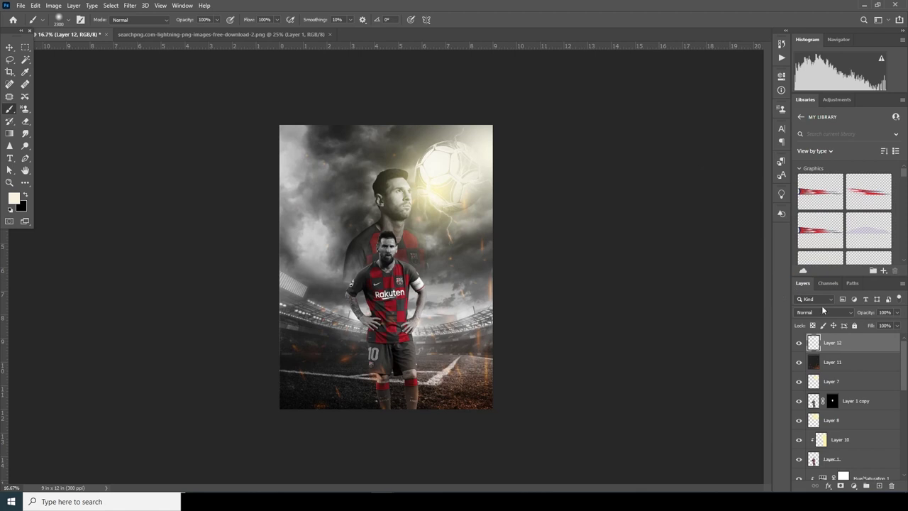
pyautogui.click(898, 313)
pyautogui.click(883, 324)
pyautogui.click(477, 123)
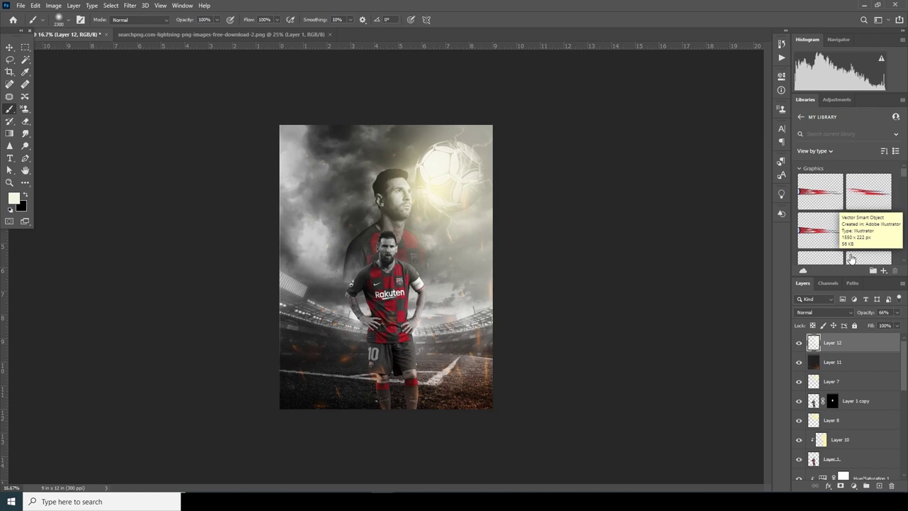
# Add the title text MESSI in 16 pt Century Gothic Bold beside the standing player's shorts.
pyautogui.moveTo(851, 258); pyautogui.dragTo(608, 312)
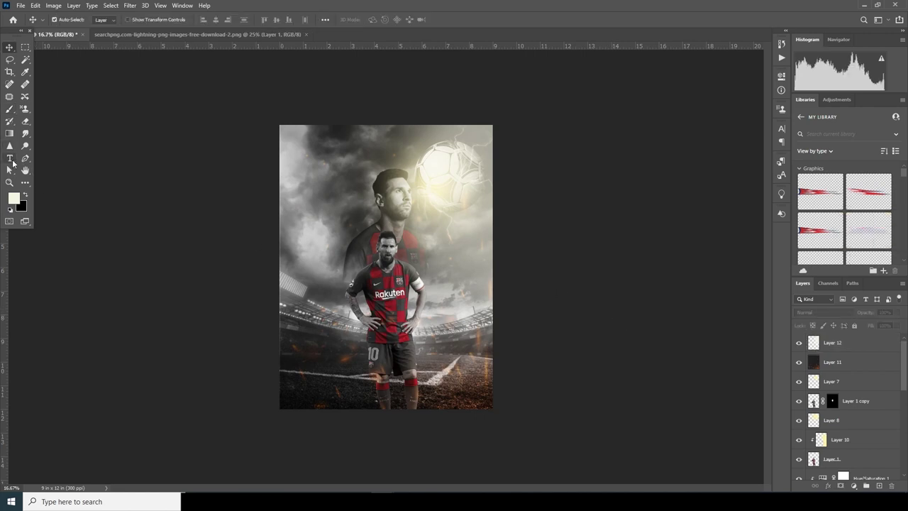
pyautogui.click(13, 162)
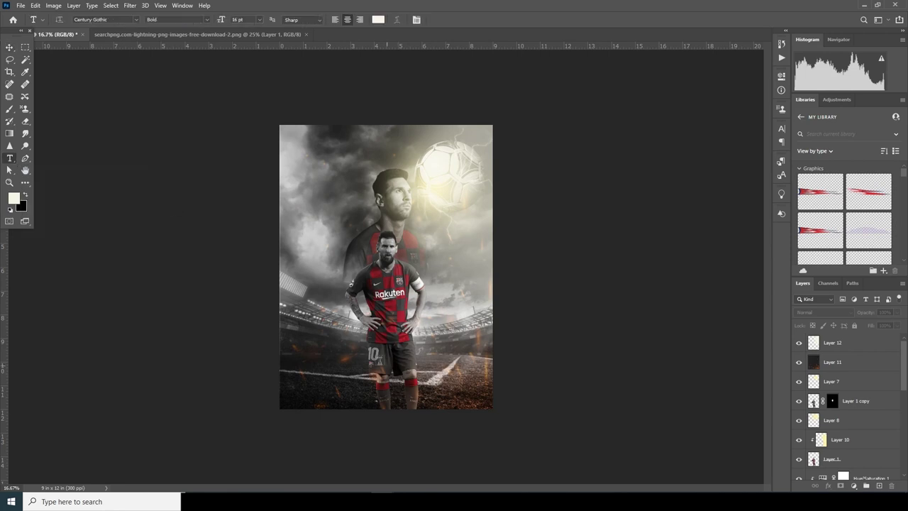
pyautogui.click(349, 347)
pyautogui.write('M.E.S.S.I')
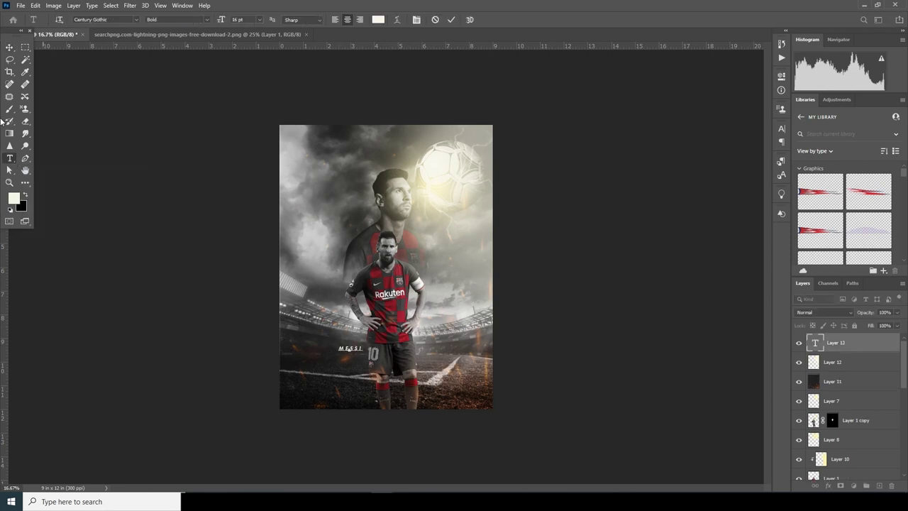
# Enlarge the MESSI title to about 115 pt and centre it across the standing player's shorts.
pyautogui.click(10, 47)
pyautogui.hotkey('ctrl', 't')
pyautogui.moveTo(363, 354); pyautogui.dragTo(409, 350)
pyautogui.moveTo(459, 367); pyautogui.dragTo(472, 373)
pyautogui.moveTo(429, 352); pyautogui.dragTo(436, 356)
pyautogui.press('Left')
pyautogui.press('Left')
pyautogui.press('Down')
pyautogui.press('Return')
# Move the MESSI layer beneath Layer 1 and place a duplicate of it above Layer 1 copy.
pyautogui.moveTo(824, 348); pyautogui.dragTo(825, 443)
pyautogui.press('ctrl')
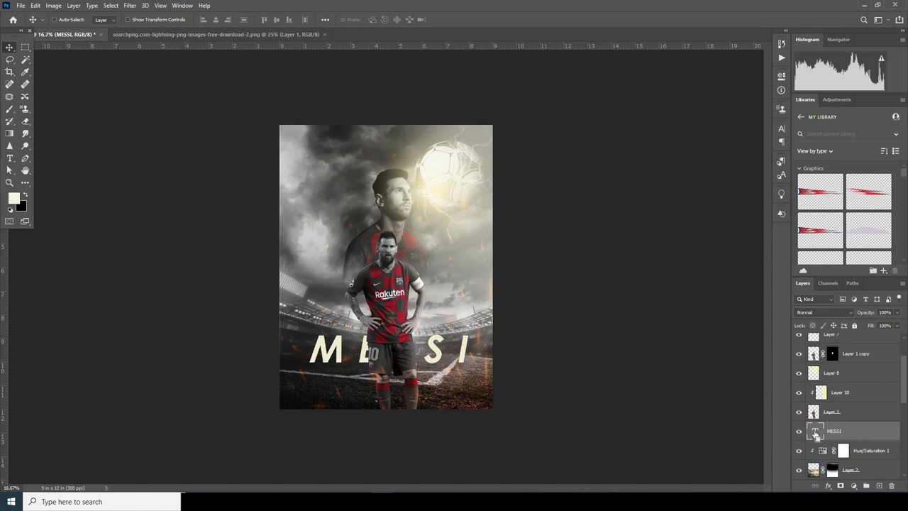
pyautogui.hotkey('ctrl', 'j')
pyautogui.moveTo(816, 433); pyautogui.dragTo(820, 349)
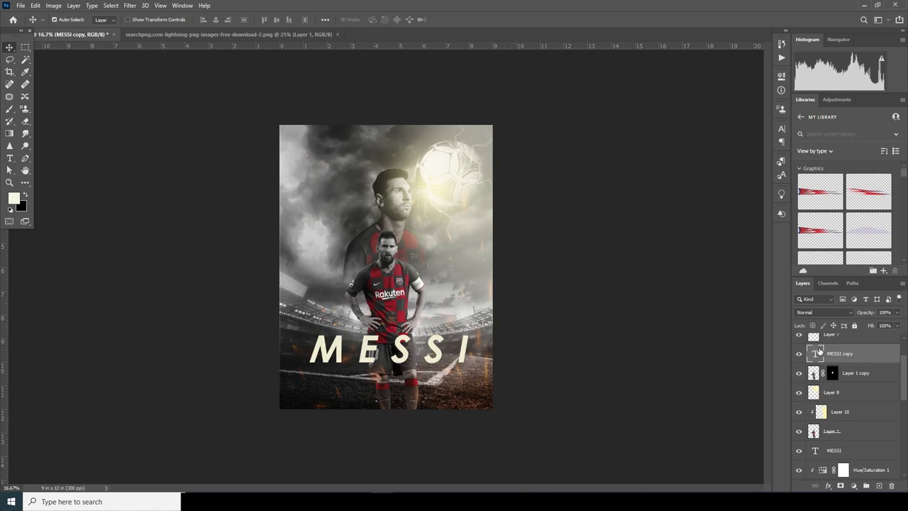
# Give the MESSI copy layer a 3 px white stroke positioned inside and reduce its fill to 0%.
pyautogui.click(829, 486)
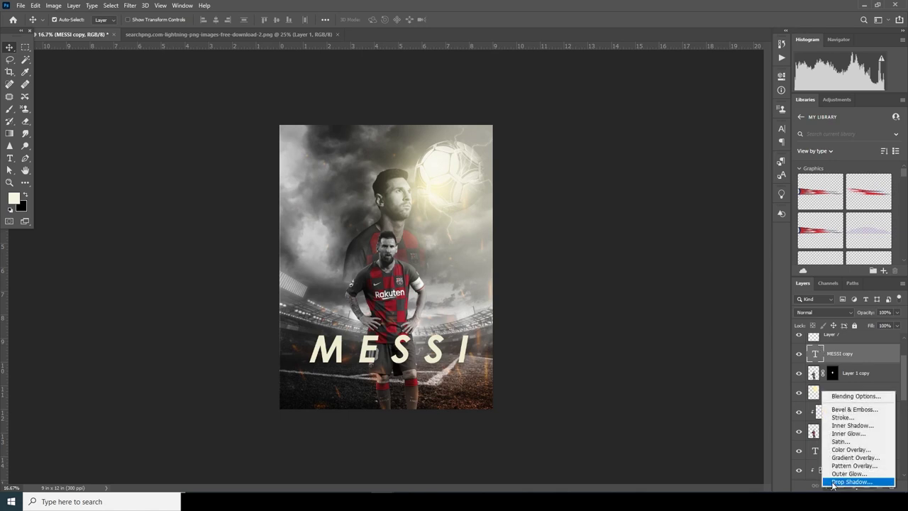
pyautogui.click(835, 418)
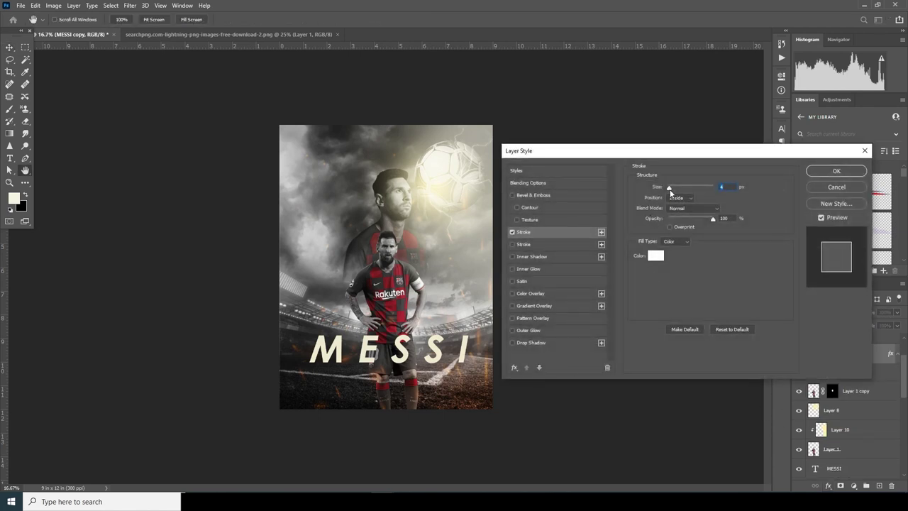
pyautogui.moveTo(670, 189); pyautogui.dragTo(669, 190)
pyautogui.click(512, 232)
pyautogui.click(512, 232)
pyautogui.click(680, 198)
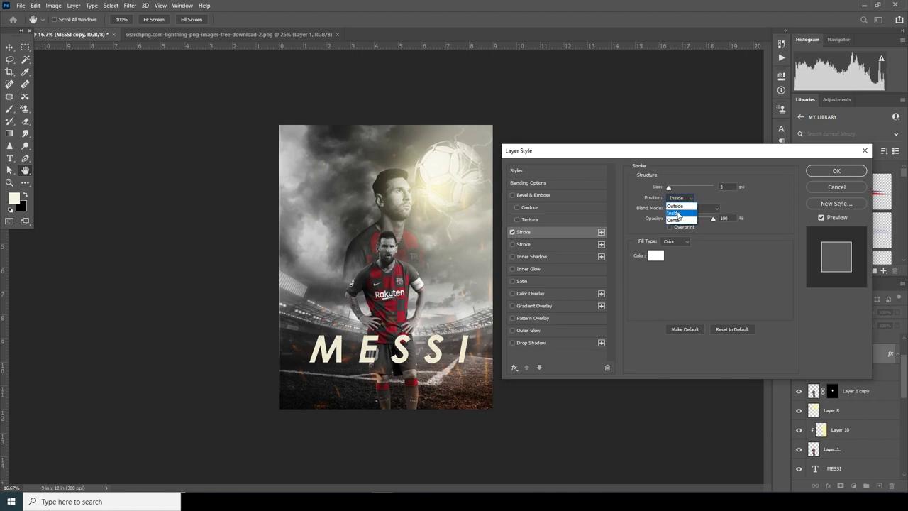
pyautogui.click(678, 214)
pyautogui.click(836, 173)
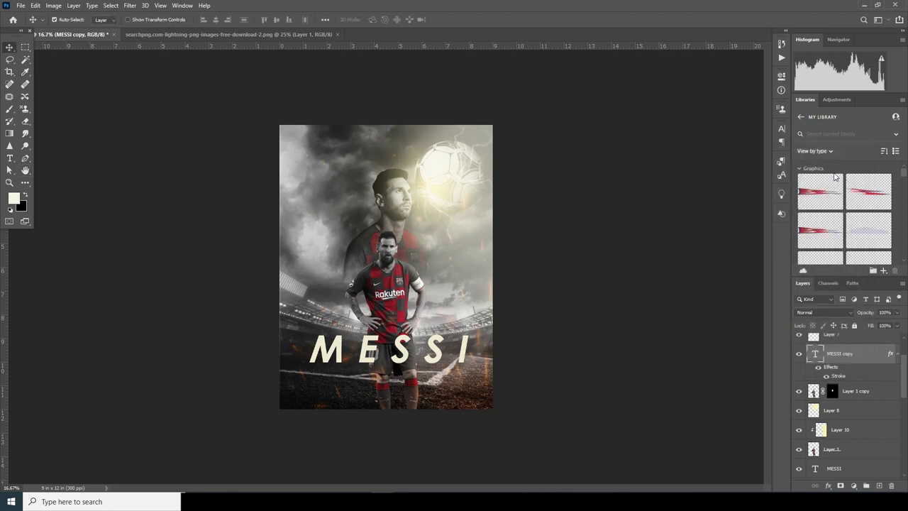
pyautogui.click(897, 328)
pyautogui.moveTo(871, 336); pyautogui.dragTo(813, 348)
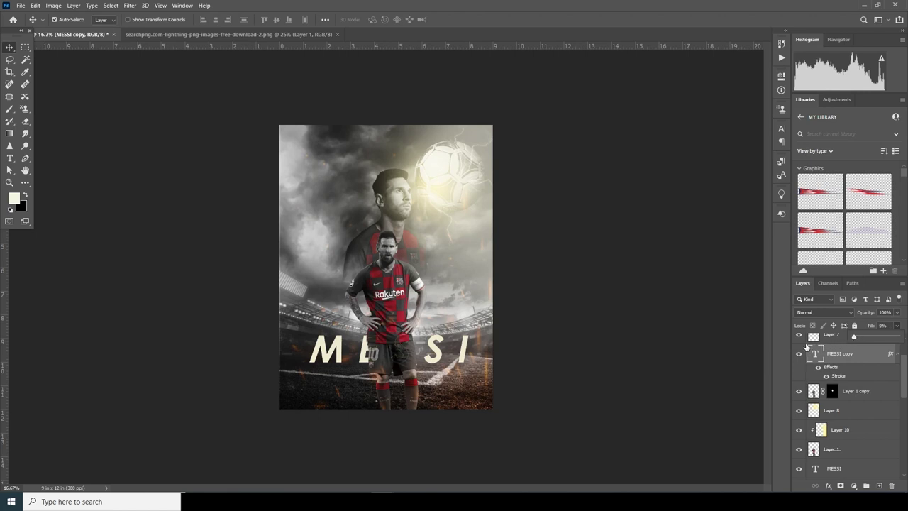
# Set the MESSI copy stroke to 7 px and match its colour to the title's cream, #f0ecd1.
pyautogui.click(840, 378)
pyautogui.doubleClick(838, 377)
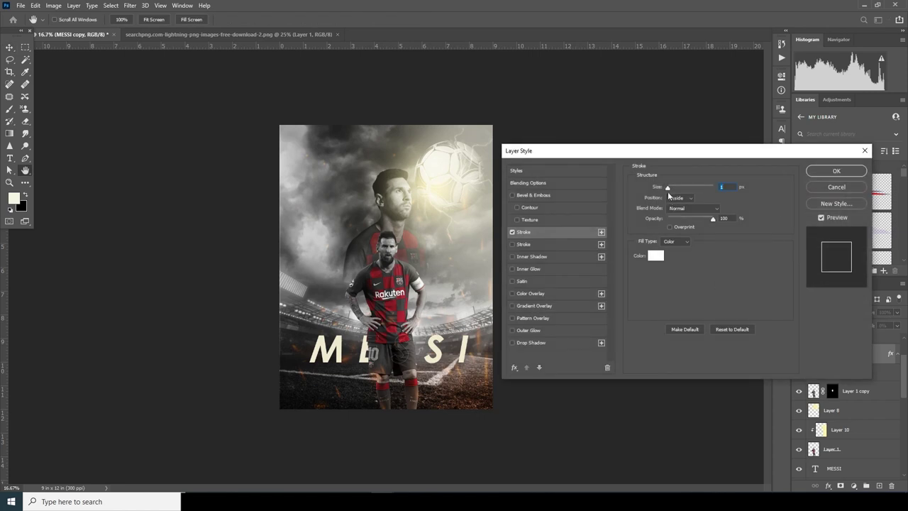
pyautogui.moveTo(668, 189); pyautogui.dragTo(671, 190)
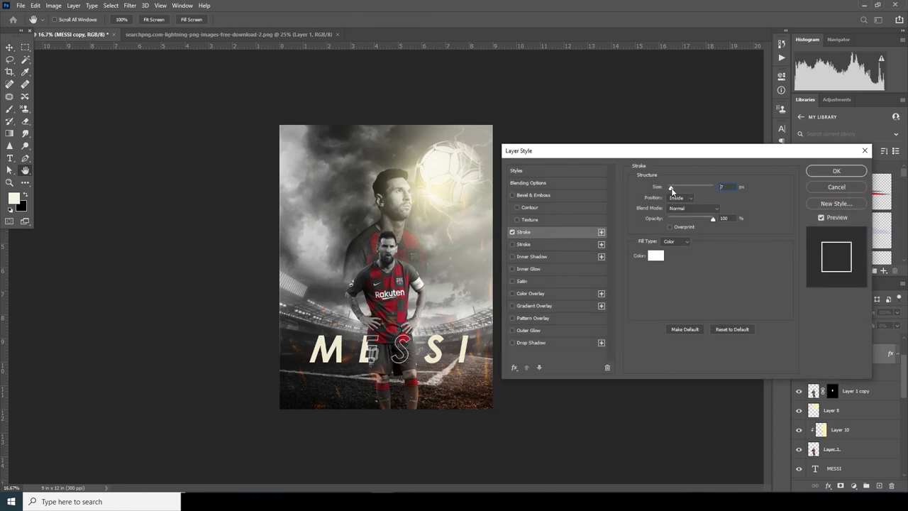
pyautogui.click(654, 257)
pyautogui.click(436, 335)
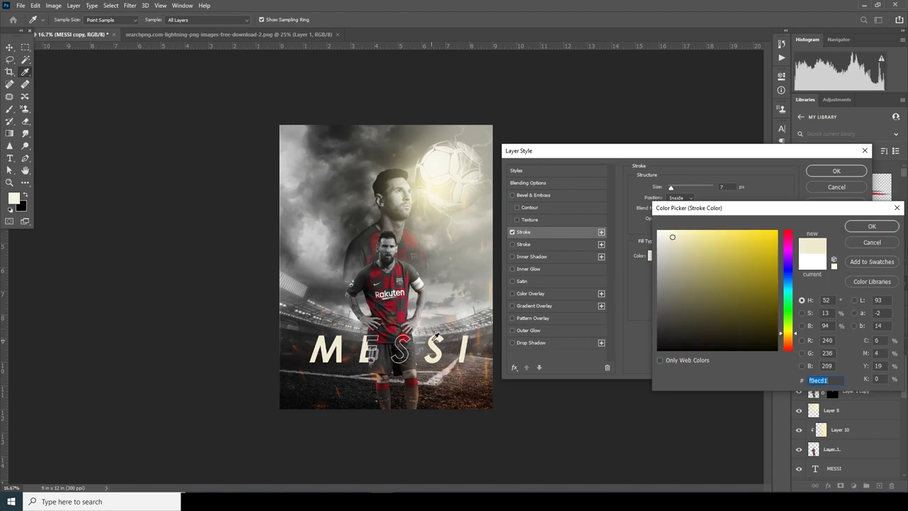
pyautogui.click(865, 227)
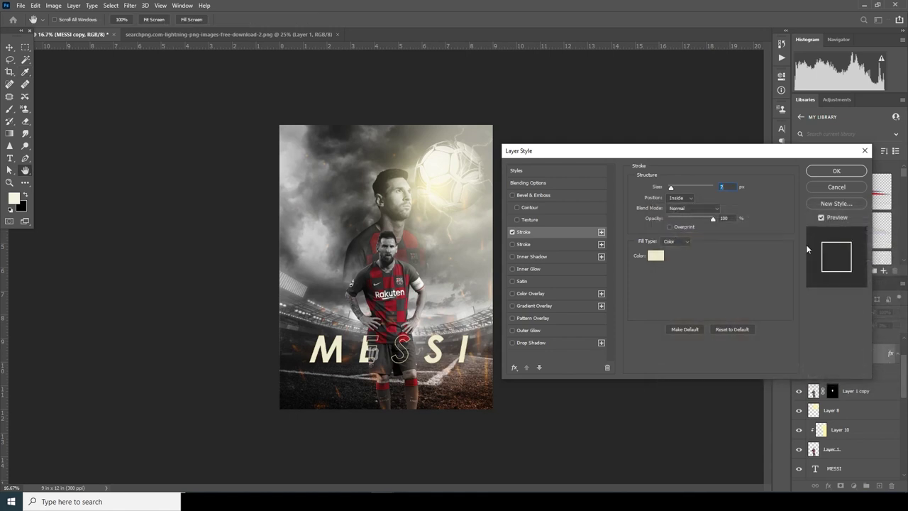
pyautogui.click(835, 172)
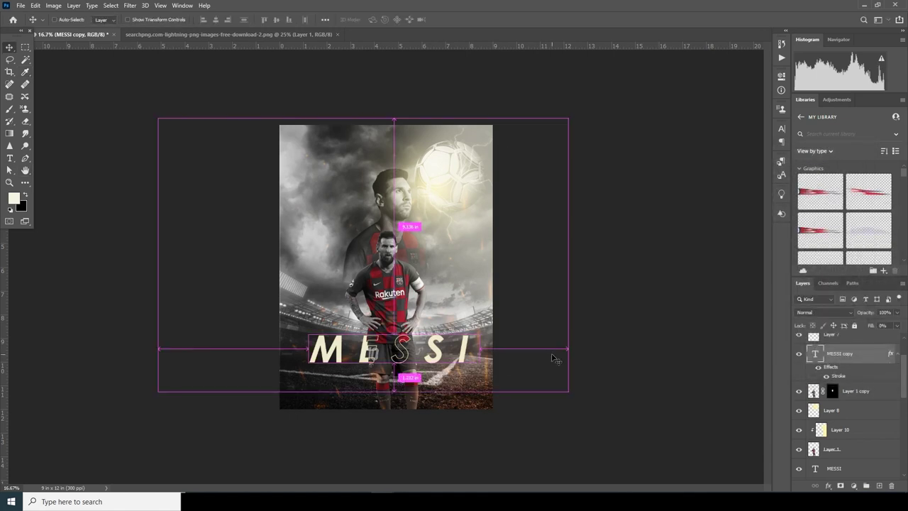
# Change the filled MESSI title's text colour to white, #ffffff.
pyautogui.hotkey('ctrl', '-')
pyautogui.hotkey('ctrl', '+')
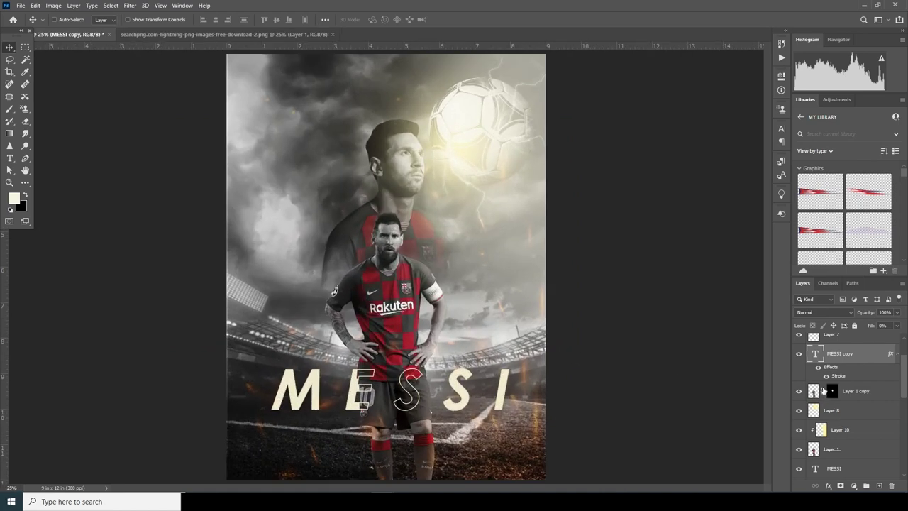
pyautogui.doubleClick(814, 468)
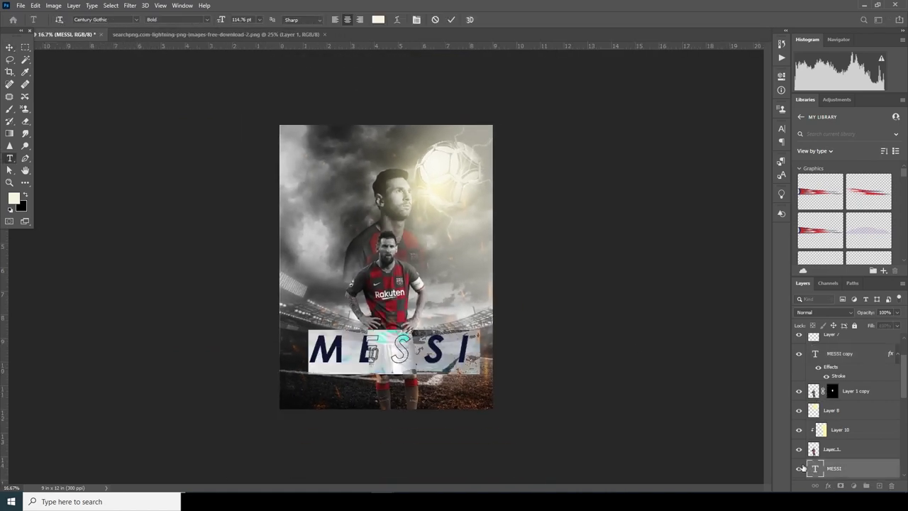
pyautogui.click(380, 20)
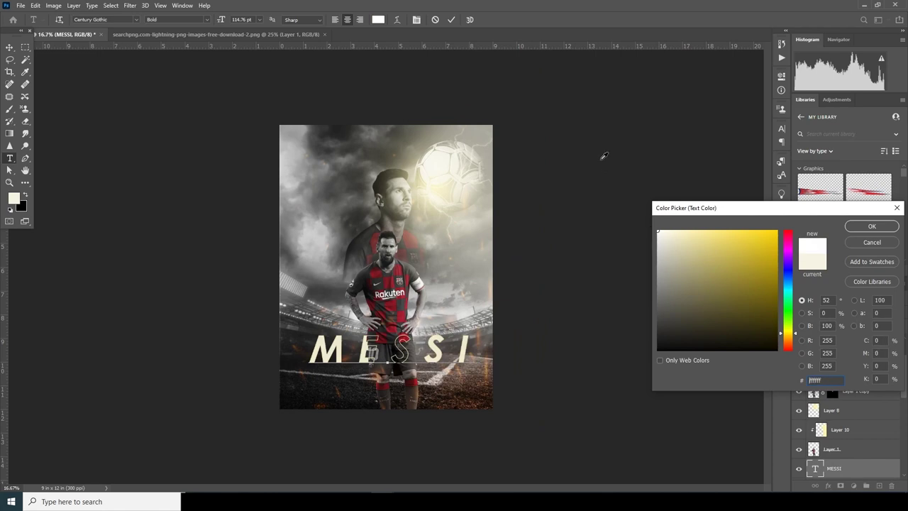
pyautogui.click(867, 227)
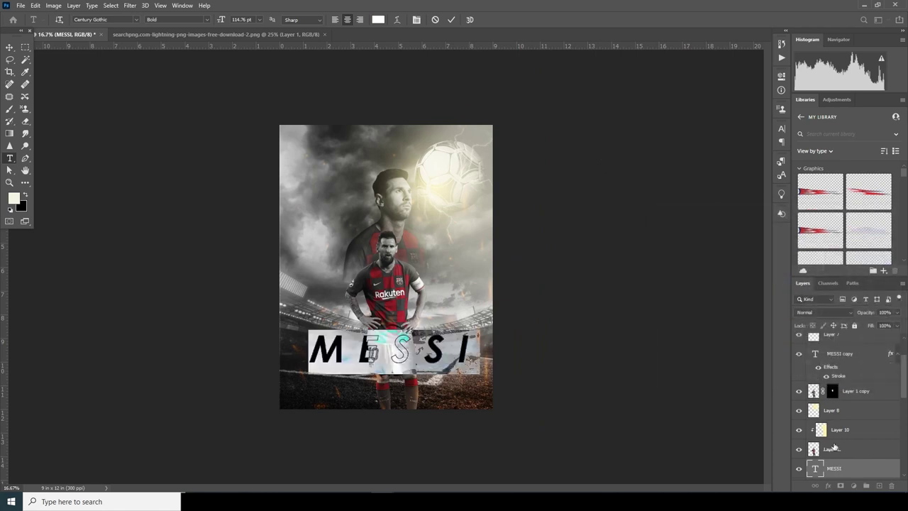
# Change the MESSI copy layer's stroke colour to white, #ffffff.
pyautogui.click(835, 374)
pyautogui.doubleClick(832, 374)
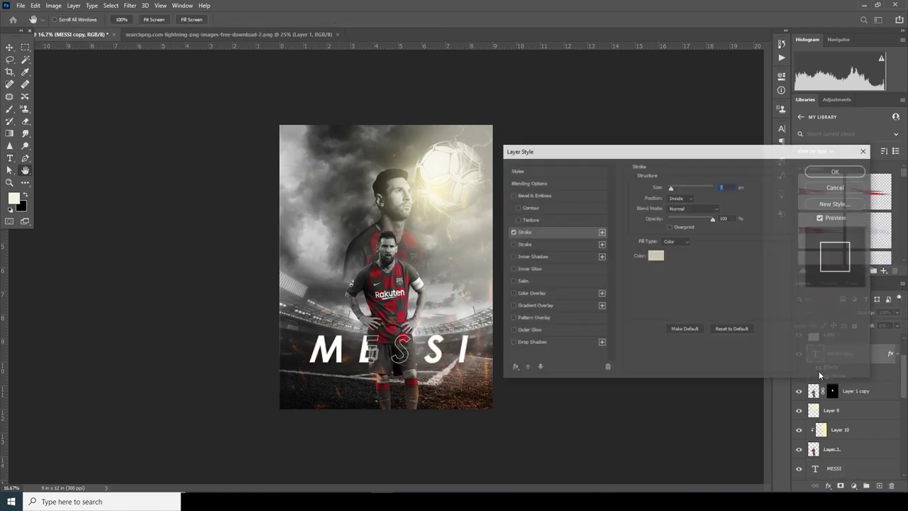
pyautogui.click(656, 257)
pyautogui.moveTo(658, 273); pyautogui.dragTo(589, 160)
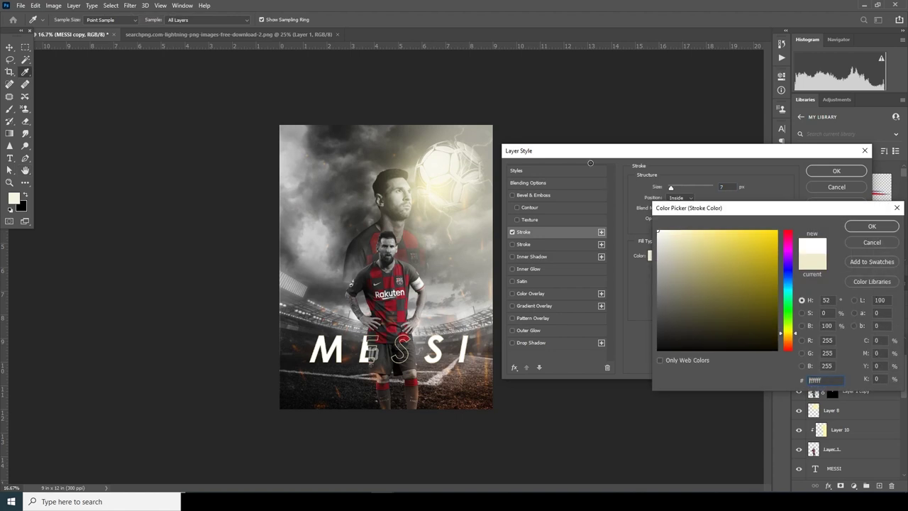
pyautogui.click(865, 227)
pyautogui.click(837, 171)
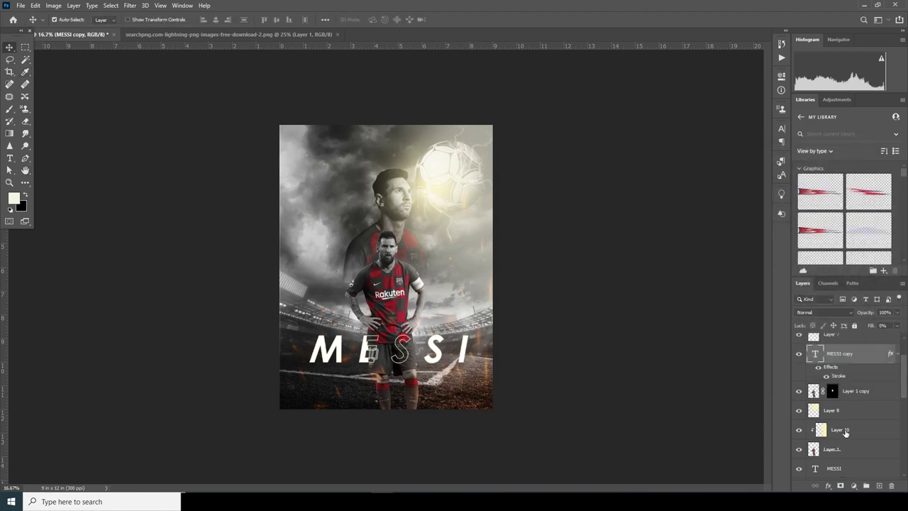
# Add a Screen-mode outer glow at 68% opacity to the MESSI layer, using a lighter cream colour and a slightly larger size.
pyautogui.click(817, 472)
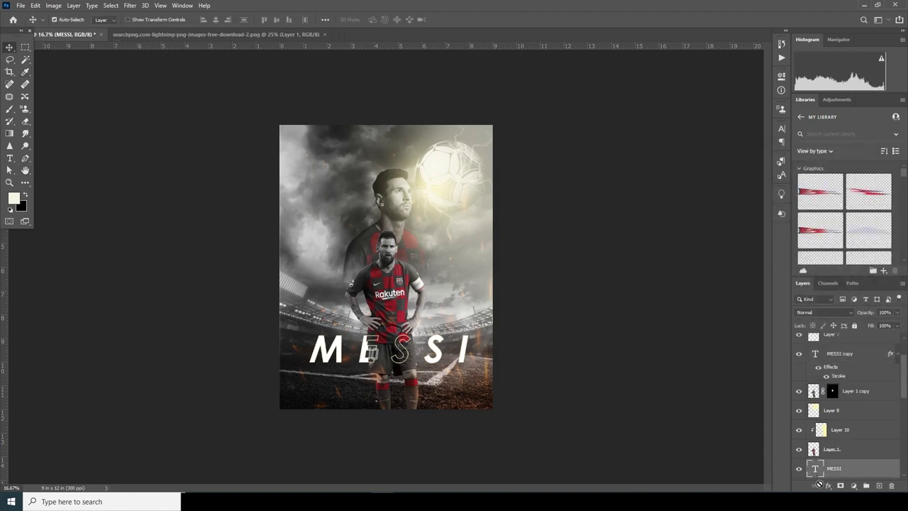
pyautogui.click(855, 487)
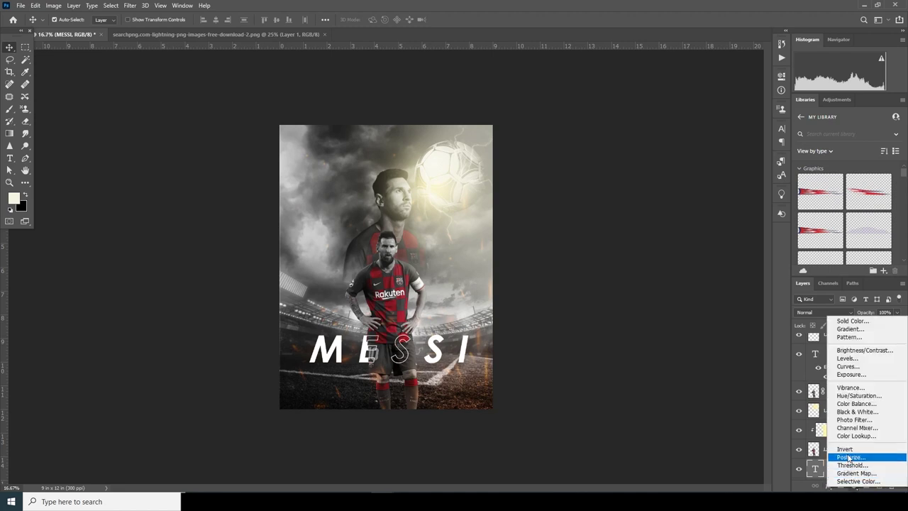
pyautogui.click(705, 405)
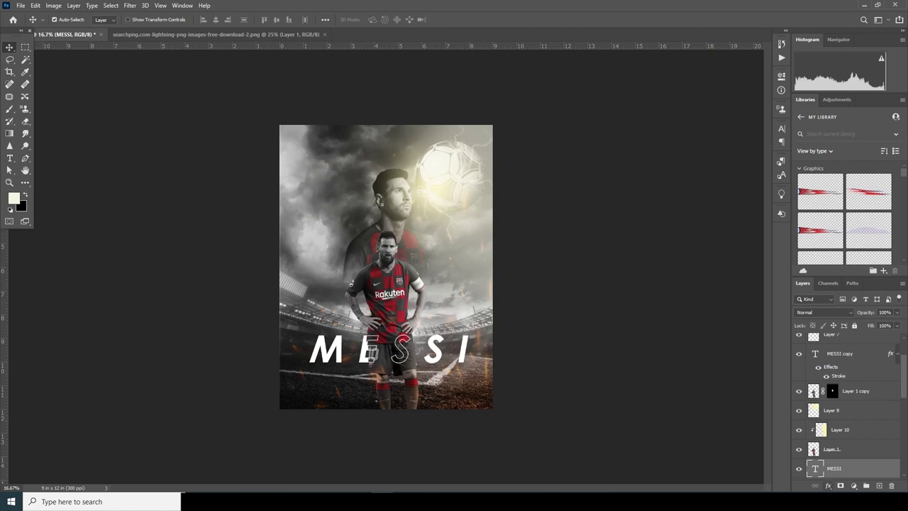
pyautogui.click(829, 486)
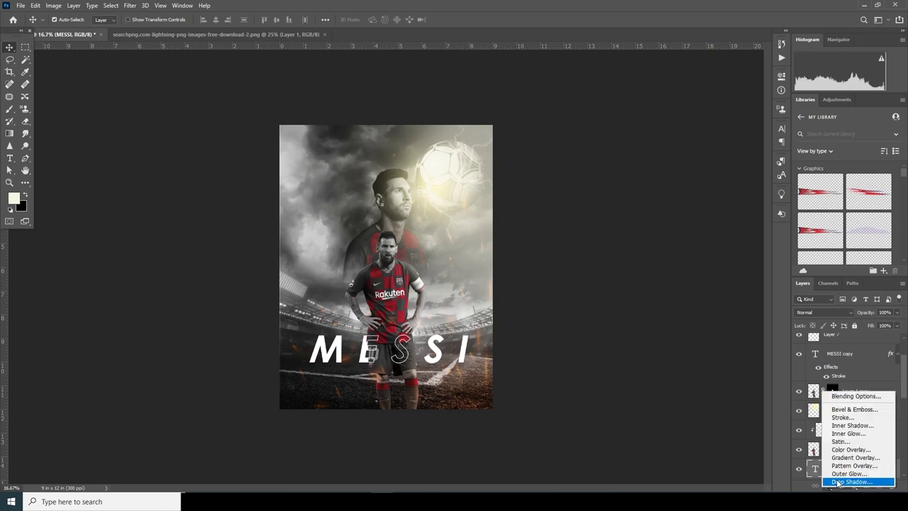
pyautogui.click(839, 475)
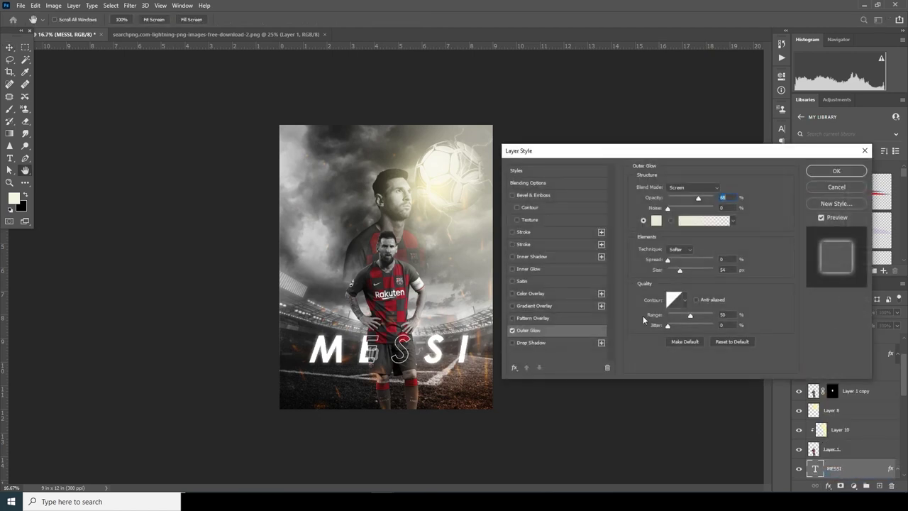
pyautogui.click(657, 221)
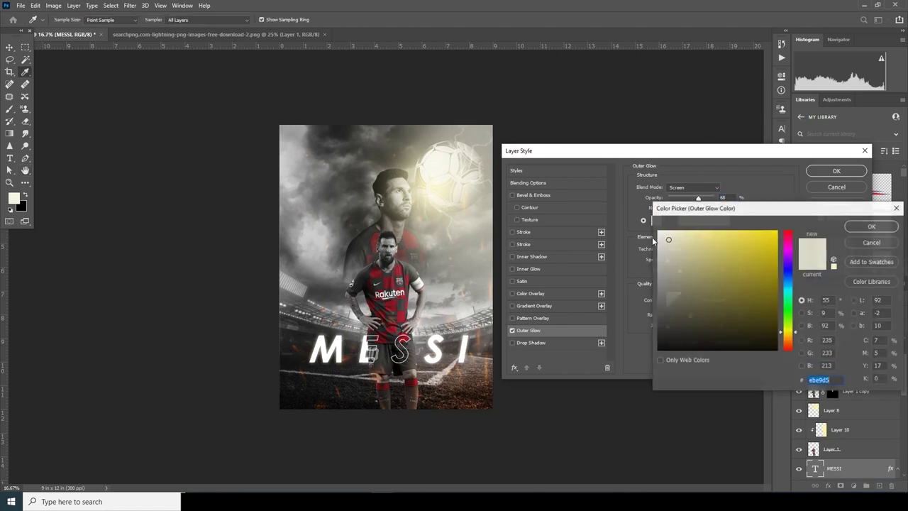
pyautogui.click(670, 236)
pyautogui.moveTo(668, 235); pyautogui.dragTo(668, 234)
pyautogui.click(865, 226)
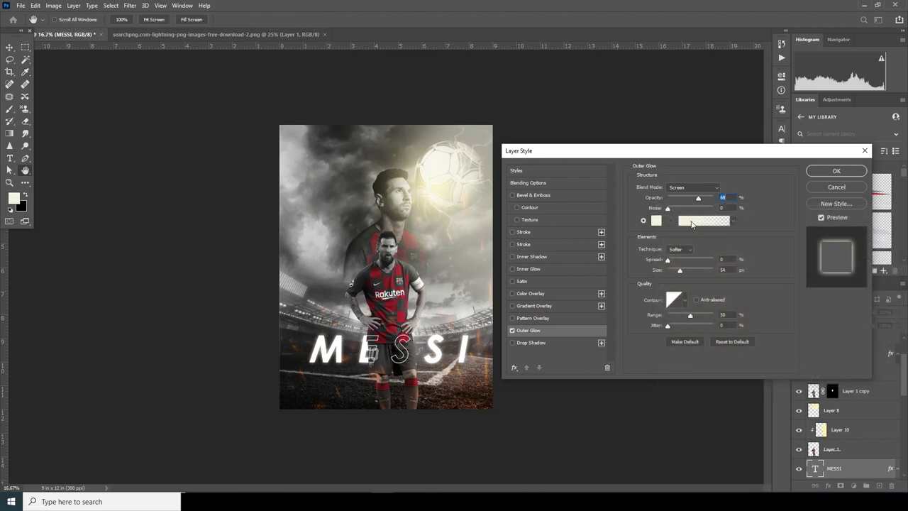
pyautogui.moveTo(682, 275); pyautogui.dragTo(684, 275)
pyautogui.click(837, 171)
# Duplicate the glowing MESSI layer, replace the duplicate's text with "lionel messi" and set it to 30 pt.
pyautogui.click(811, 384)
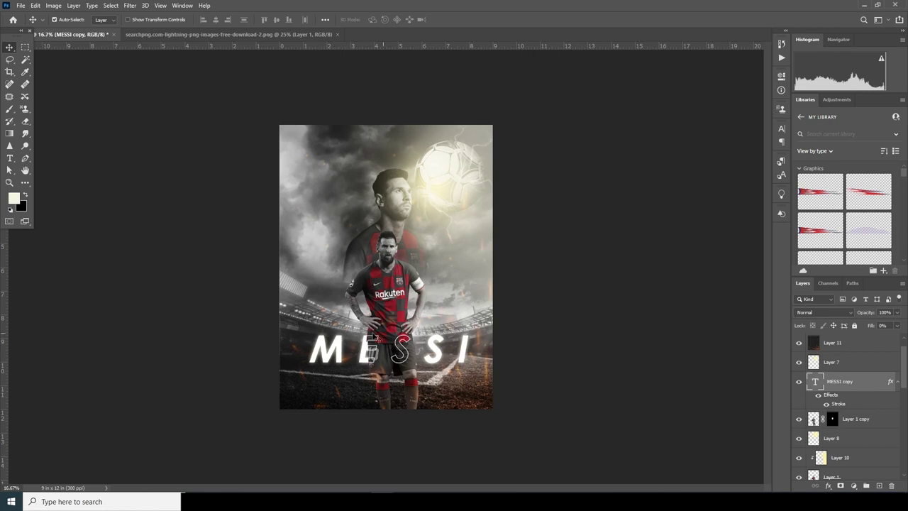
pyautogui.click(438, 362)
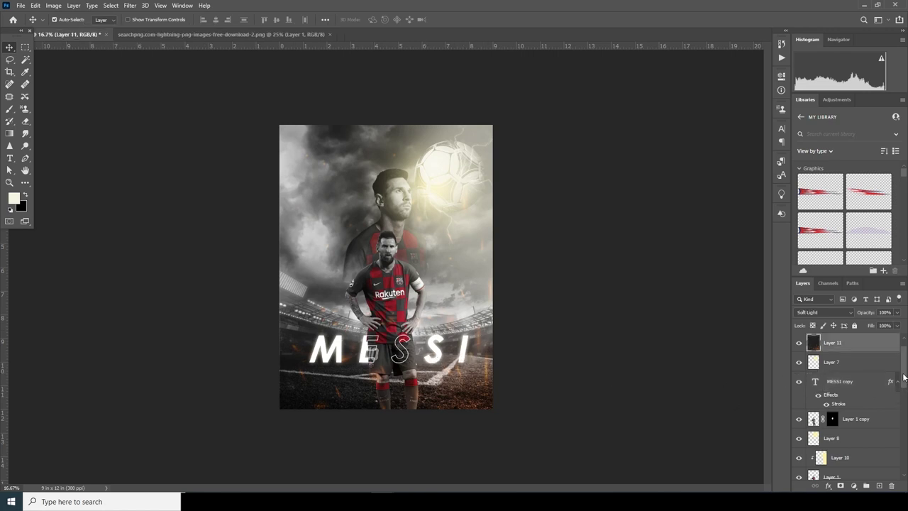
pyautogui.scroll(-5, 904, 378)
pyautogui.click(816, 369)
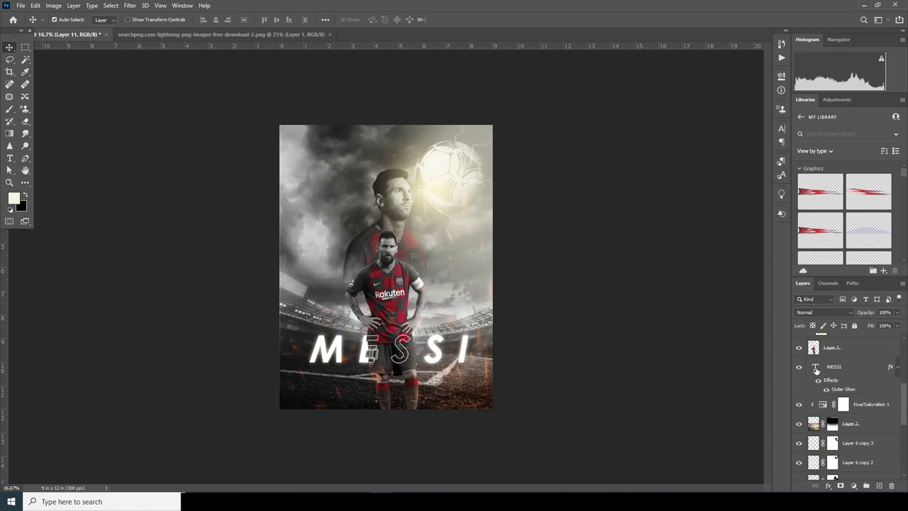
pyautogui.press('ctrl')
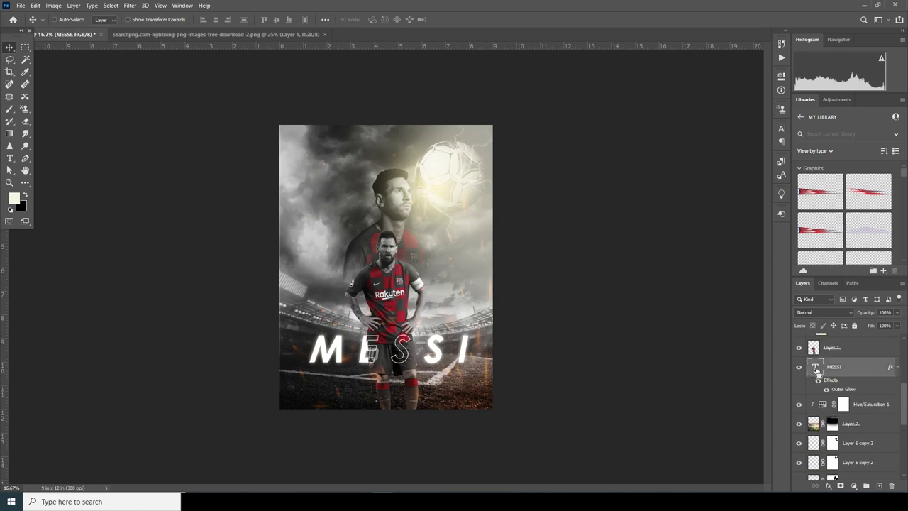
pyautogui.hotkey('ctrl', 'j')
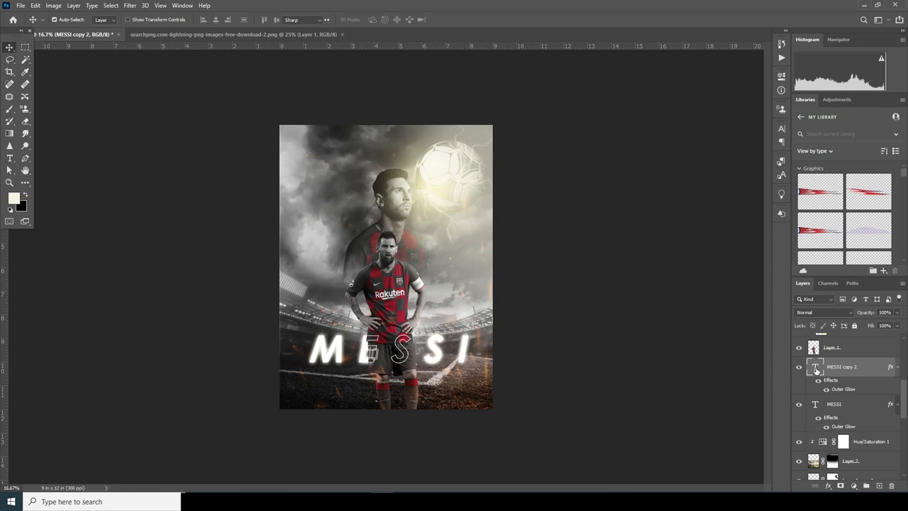
pyautogui.doubleClick(816, 367)
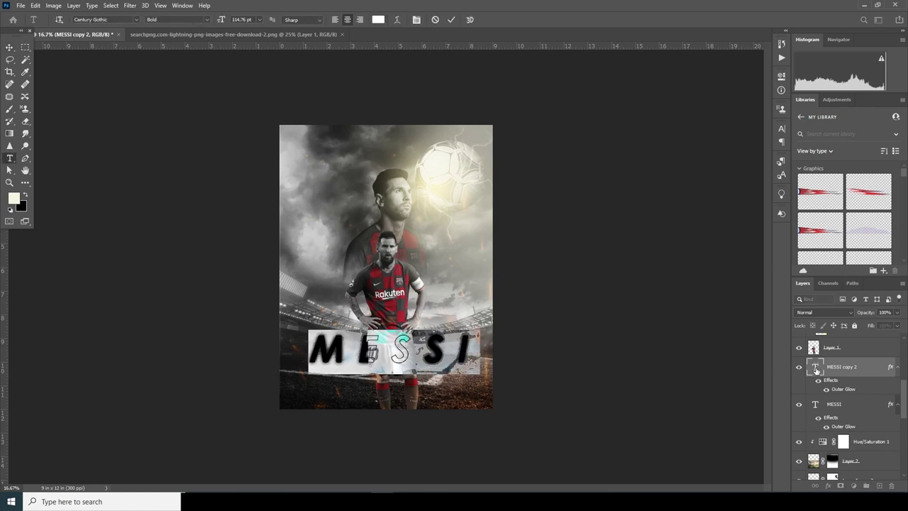
pyautogui.press('BackSpace')
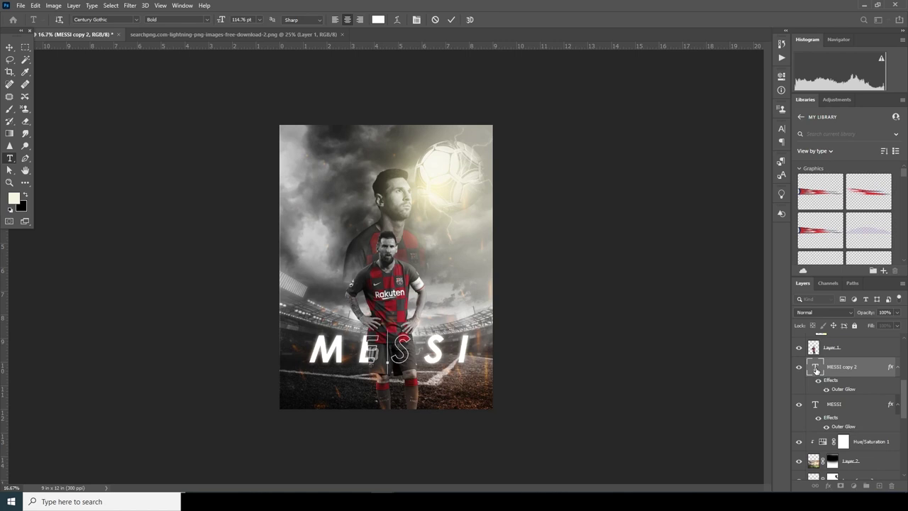
pyautogui.write('lionel messi')
pyautogui.moveTo(222, 19); pyautogui.dragTo(198, 19)
# Move the lionel messi line down until it sits just below the MESSI title.
pyautogui.click(10, 47)
pyautogui.hotkey('shift', 'Down')
pyautogui.hotkey('shift', 'Down')
pyautogui.hotkey('shift', 'Down')
pyautogui.hotkey('shift', 'Down')
pyautogui.hotkey('shift', 'Down')
pyautogui.hotkey('shift', 'Down')
pyautogui.hotkey('shift', 'Down')
pyautogui.hotkey('shift', 'Down')
pyautogui.hotkey('shift', 'Down')
pyautogui.hotkey('shift', 'Down')
pyautogui.hotkey('shift', 'Down')
pyautogui.hotkey('shift', 'Down')
pyautogui.hotkey('shift', 'Down')
# Set the lionel messi line's tracking to 1040.
pyautogui.doubleClick(349, 373)
pyautogui.click(182, 5)
pyautogui.click(198, 125)
pyautogui.moveTo(730, 163); pyautogui.dragTo(763, 163)
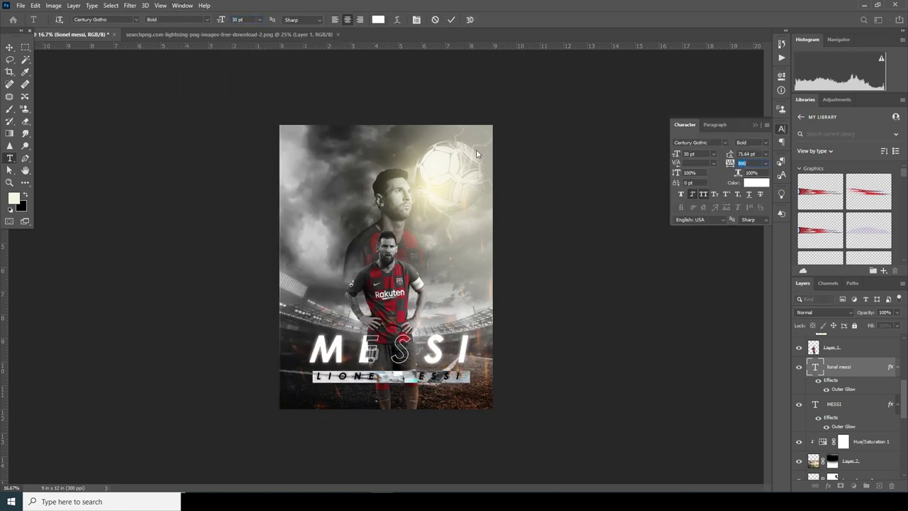
pyautogui.click(9, 47)
# Move the lionel messi layer above MESSI copy in the stack and nudge the line up toward the title.
pyautogui.moveTo(827, 366); pyautogui.dragTo(805, 342)
pyautogui.hotkey('shift', 'Up')
pyautogui.hotkey('shift', 'Up')
pyautogui.hotkey('shift', 'Up')
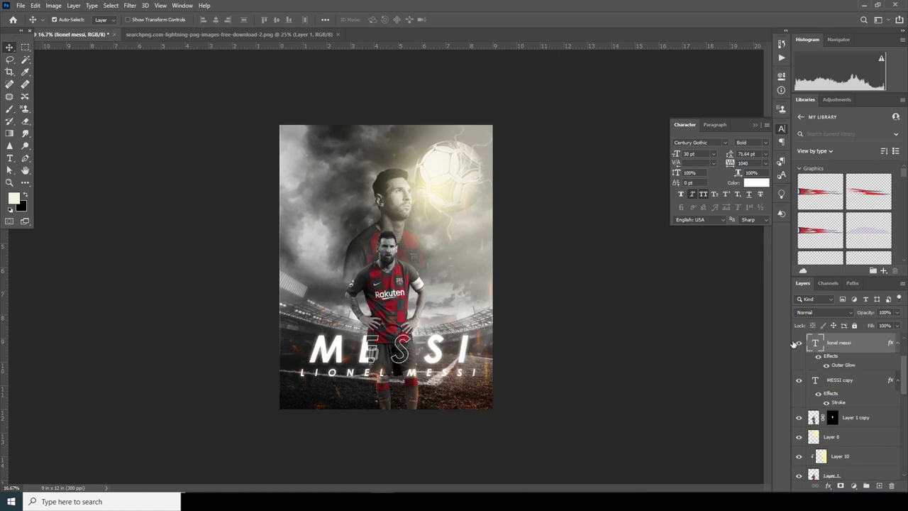
# Duplicate the lionel messi line, scale it down to about 13 pt and place it beside the standing player in the clouds.
pyautogui.hotkey('ctrl', 'j')
pyautogui.hotkey('ctrl', 't')
pyautogui.moveTo(422, 375); pyautogui.dragTo(379, 263)
pyautogui.moveTo(444, 260); pyautogui.dragTo(325, 265)
pyautogui.press('Return')
# Replace the small duplicate's text with "i love football" and set its tracking to 740.
pyautogui.doubleClick(815, 345)
pyautogui.write('i love football')
pyautogui.moveTo(730, 163); pyautogui.dragTo(710, 163)
pyautogui.hotkey('ctrl', 'a')
pyautogui.hotkey('ctrl', 'Return')
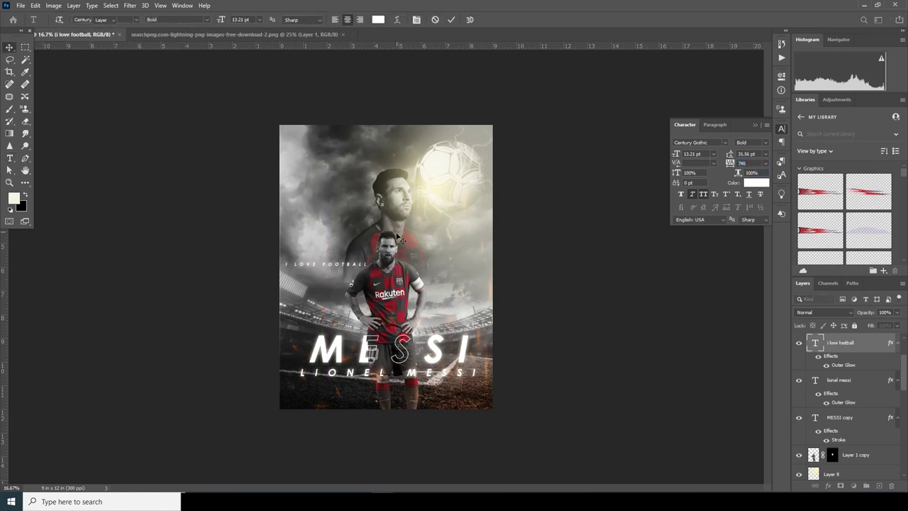
# Move the i love football line beneath LIONEL MESSI, centred on the title.
pyautogui.moveTo(401, 239); pyautogui.dragTo(459, 359)
pyautogui.hotkey('ctrl', 't')
pyautogui.hotkey('shift', 'Up')
pyautogui.hotkey('shift', 'Up')
pyautogui.hotkey('shift', 'Up')
# Nudge the lionel messi line up closer to the MESSI title and reselect the i love football line.
pyautogui.click(415, 373)
pyautogui.rightClick(416, 374)
pyautogui.click(430, 386)
pyautogui.hotkey('shift', 'Up')
pyautogui.hotkey('shift', 'Up')
pyautogui.click(403, 378)
pyautogui.rightClick(403, 378)
pyautogui.click(420, 389)
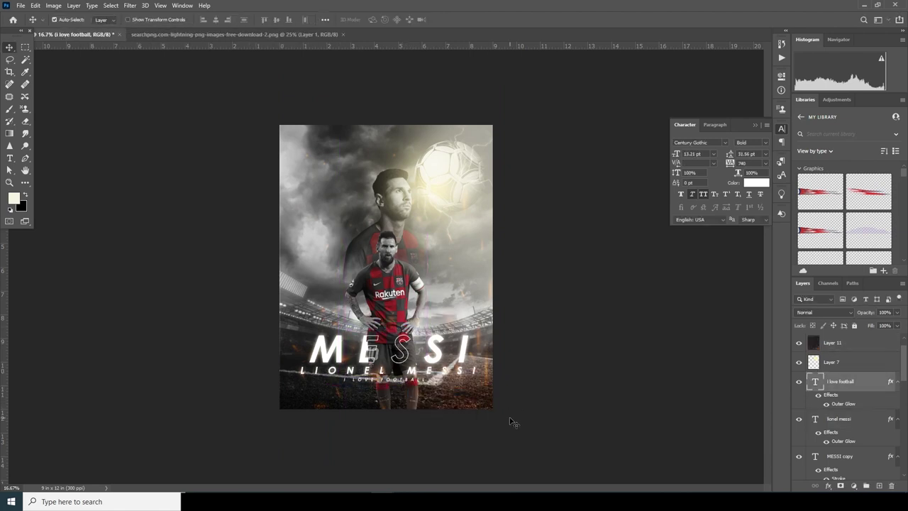
# Draw a thin horizontal rectangle of 3910 x 13 px across the poster at the standing player's chest and remove its stroke.
pyautogui.click(25, 182)
pyautogui.click(67, 326)
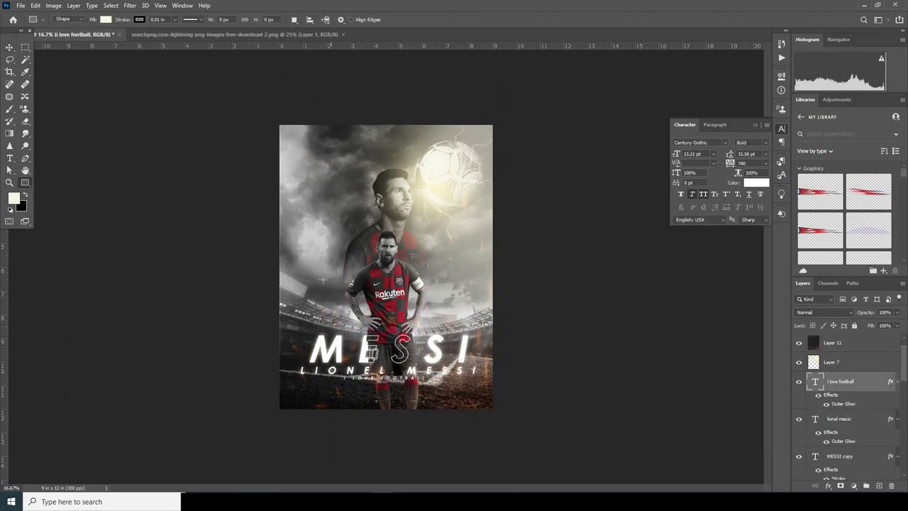
pyautogui.moveTo(490, 287); pyautogui.dragTo(493, 281)
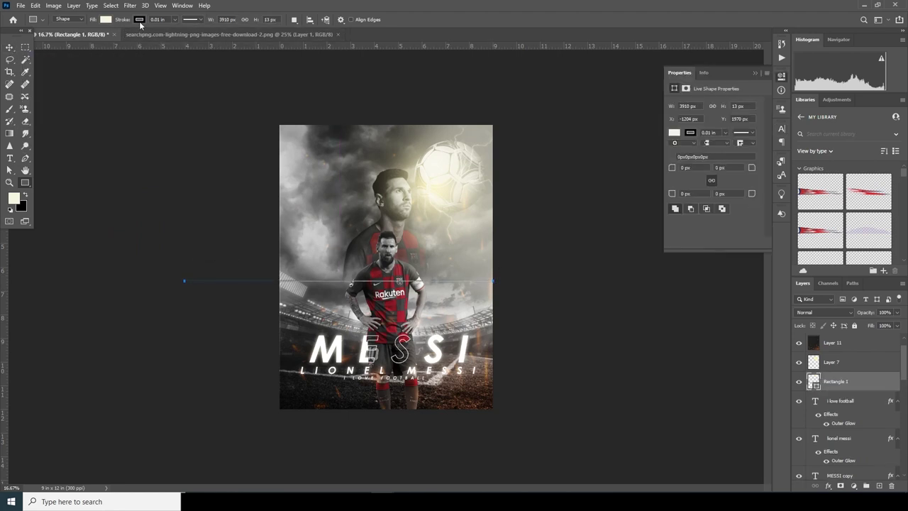
pyautogui.click(106, 19)
pyautogui.click(83, 39)
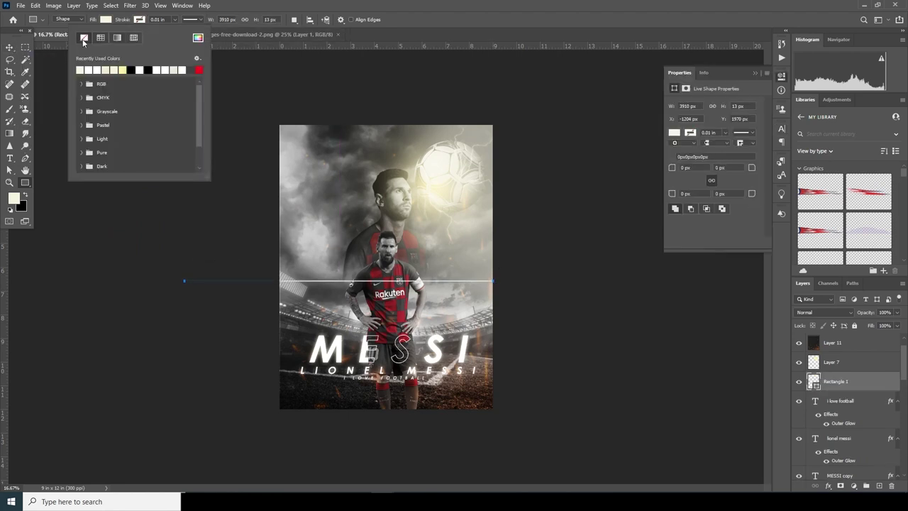
# Slide the bar left so it ends at the standing player's sleeve, and place an offset duplicate just below it.
pyautogui.click(9, 46)
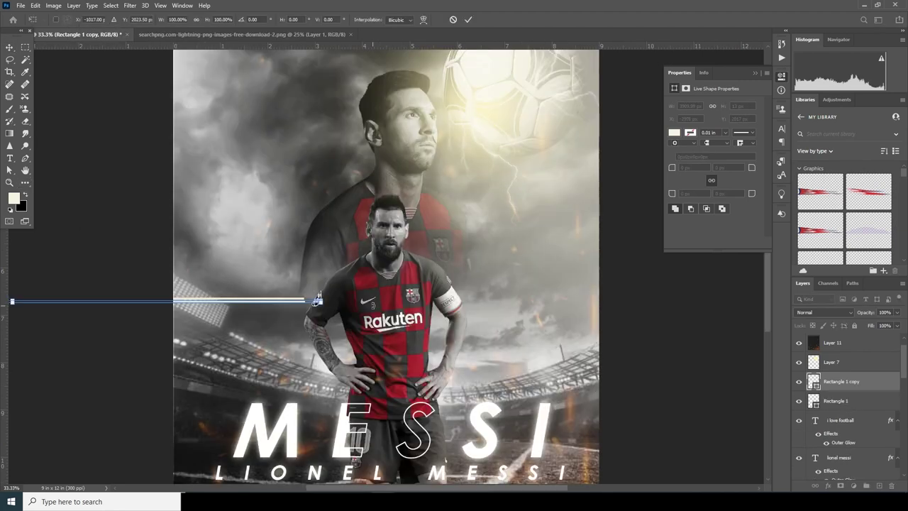
pyautogui.press('Return')
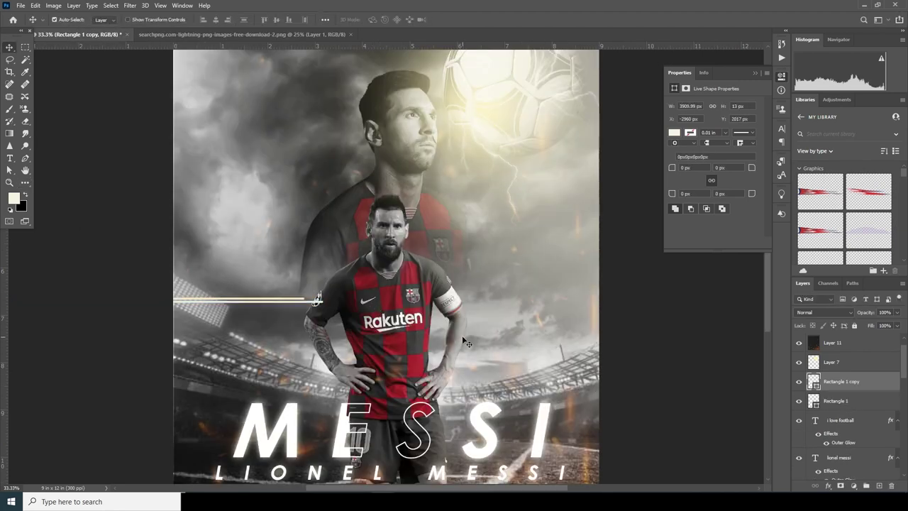
pyautogui.hotkey('ctrl', '-')
pyautogui.hotkey('ctrl', '+')
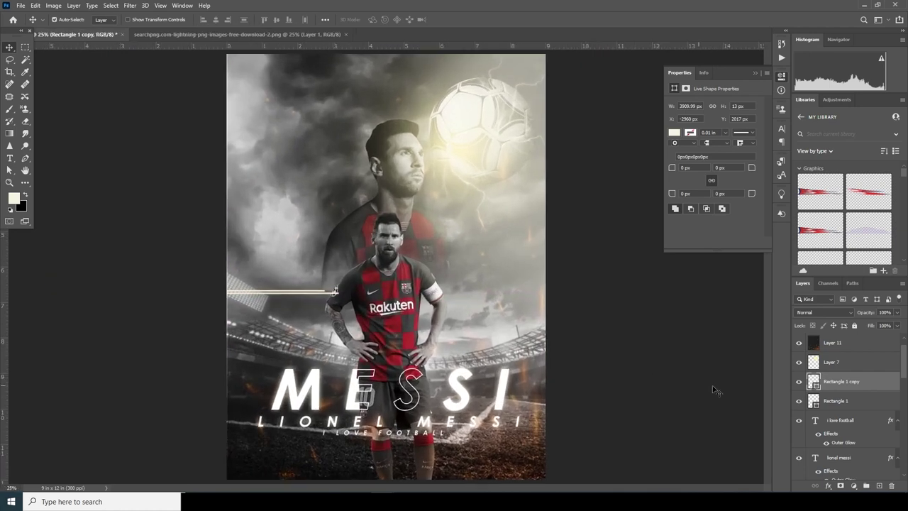
# Duplicate both bars, place the new pair just below the originals, and shift the lowest bar to X -3160 px.
pyautogui.click(813, 401)
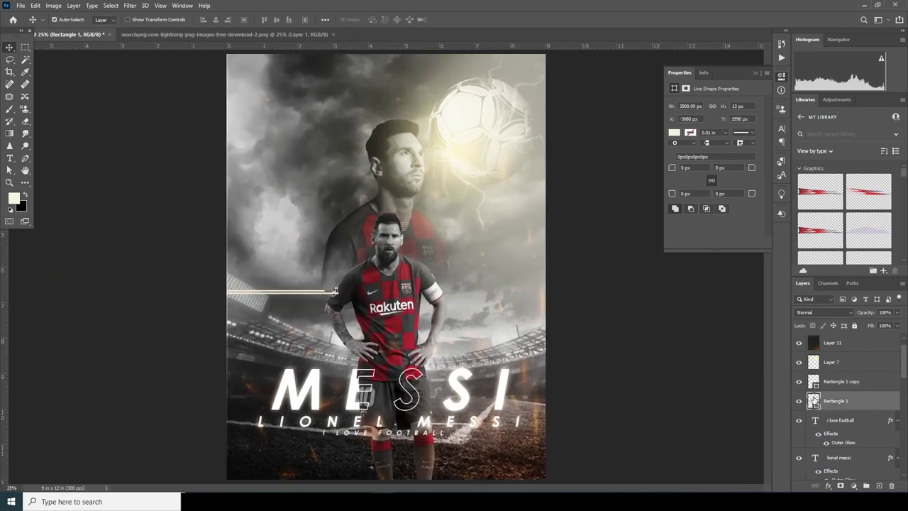
pyautogui.keyDown('shift'); pyautogui.click(820, 383); pyautogui.keyUp('shift')
pyautogui.hotkey('ctrl', 'j')
pyautogui.hotkey('ctrl', 't')
pyautogui.press('Down')
pyautogui.press('Down')
pyautogui.press('Down')
pyautogui.press('Down')
pyautogui.press('Down')
pyautogui.press('Down')
pyautogui.press('Down')
pyautogui.press('Down')
pyautogui.press('Down')
pyautogui.press('Down')
pyautogui.press('Down')
pyautogui.press('Down')
pyautogui.press('Down')
pyautogui.press('Down')
pyautogui.press('Down')
pyautogui.press('Down')
pyautogui.press('Down')
pyautogui.press('Down')
pyautogui.press('Down')
pyautogui.press('Down')
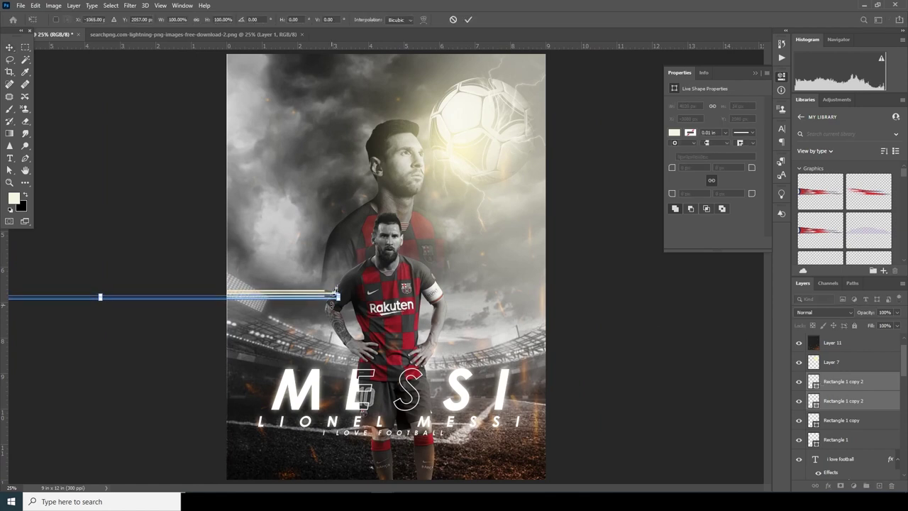
pyautogui.press('Return')
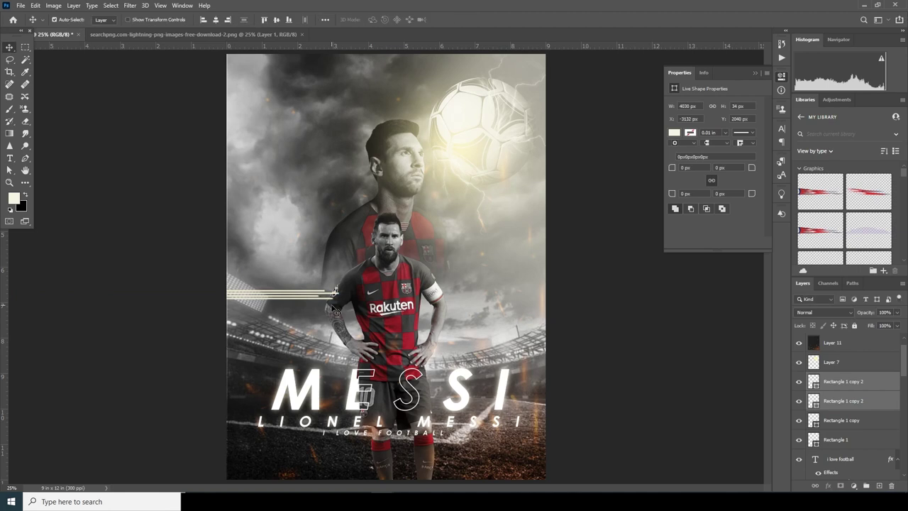
pyautogui.click(827, 383)
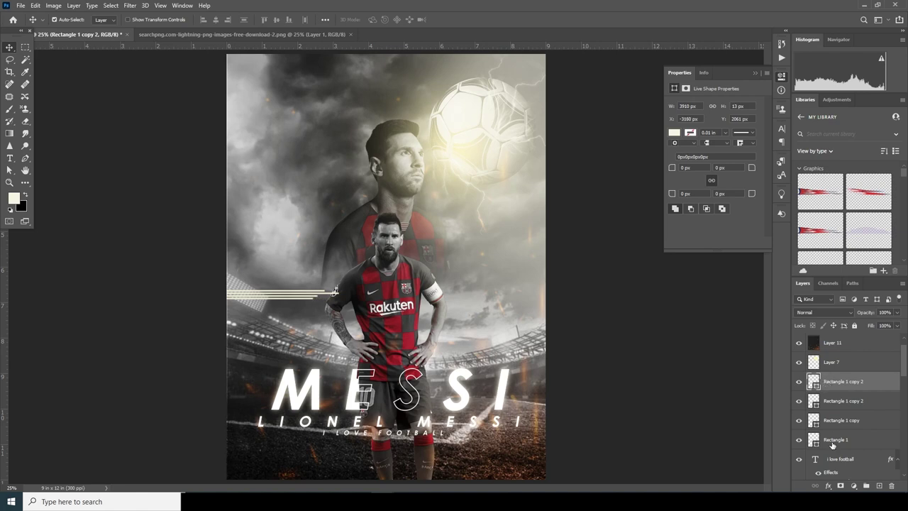
# Repeat the stepped duplication of the four bars to add a matching set directly below them.
pyautogui.hotkey('ctrl', 'alt', 'shift', 't')
pyautogui.hotkey('ctrl', 'alt', 'shift', 't')
pyautogui.hotkey('ctrl', 'alt', 'shift', 't')
pyautogui.hotkey('ctrl', 'alt', 'shift', 't')
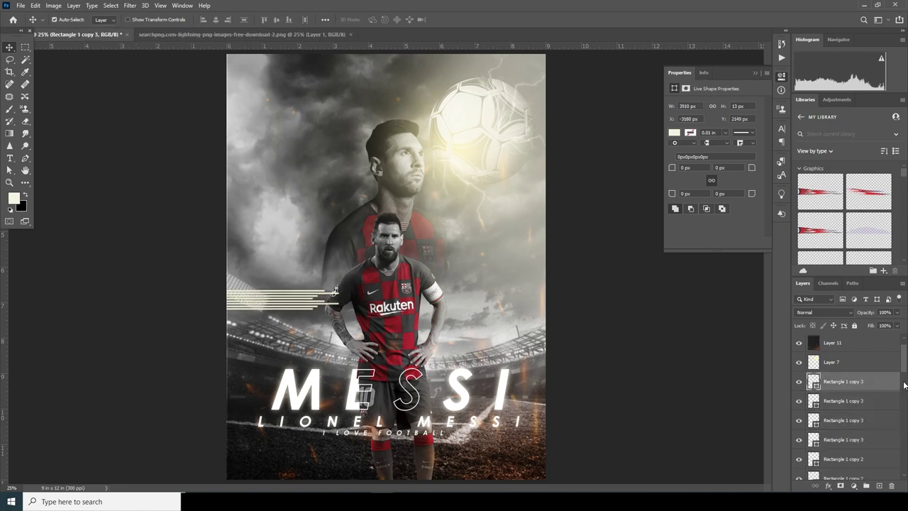
# Duplicate the whole stack of bars and move the copies down so they continue directly below the originals.
pyautogui.scroll(-2, 874, 407)
pyautogui.keyDown('shift'); pyautogui.click(847, 429); pyautogui.keyUp('shift')
pyautogui.hotkey('ctrl', 'j')
pyautogui.hotkey('shift', 'Down')
pyautogui.hotkey('shift', 'Down')
pyautogui.hotkey('shift', 'Down')
pyautogui.hotkey('shift', 'Down')
pyautogui.hotkey('shift', 'Down')
pyautogui.hotkey('shift', 'Down')
pyautogui.hotkey('shift', 'Down')
pyautogui.hotkey('shift', 'Down')
pyautogui.hotkey('shift', 'Down')
pyautogui.hotkey('shift', 'Down')
pyautogui.hotkey('shift', 'Down')
pyautogui.hotkey('shift', 'Down')
pyautogui.hotkey('shift', 'Down')
pyautogui.hotkey('shift', 'Down')
pyautogui.hotkey('shift', 'Down')
pyautogui.hotkey('shift', 'Down')
pyautogui.hotkey('shift', 'Down')
pyautogui.hotkey('shift', 'Down')
pyautogui.press('Up')
pyautogui.press('Up')
pyautogui.press('Up')
pyautogui.press('Up')
pyautogui.scroll(1, 905, 359)
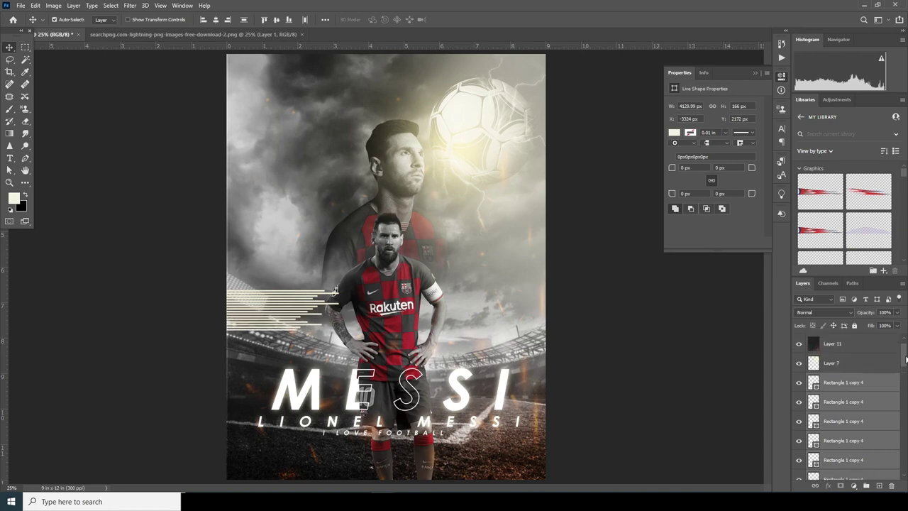
# Group all the bar rectangles from the topmost copy down to Rectangle 1.
pyautogui.click(852, 385)
pyautogui.scroll(-5, 847, 426)
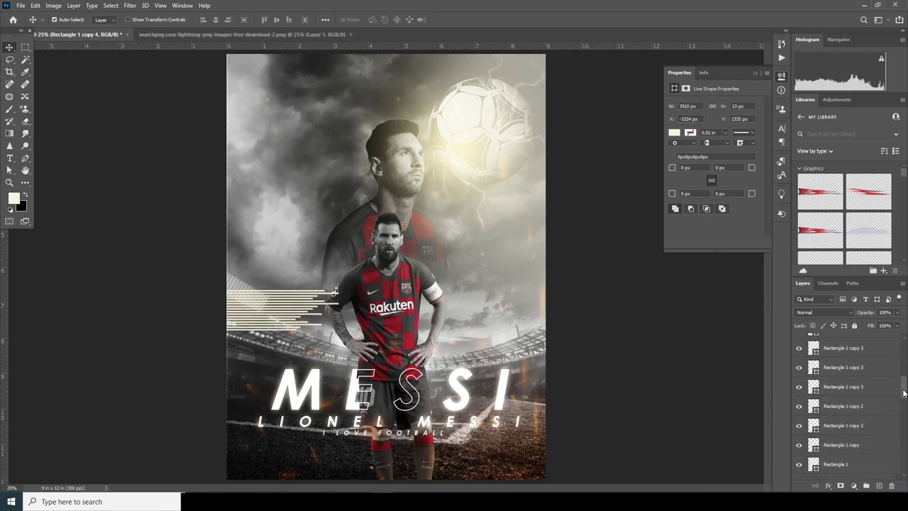
pyautogui.keyDown('shift'); pyautogui.click(832, 428); pyautogui.keyUp('shift')
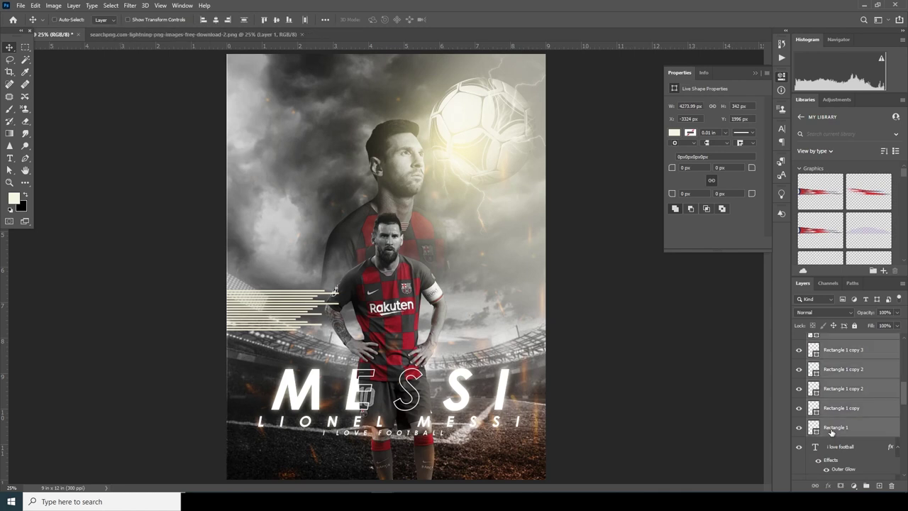
pyautogui.hotkey('ctrl', 'g')
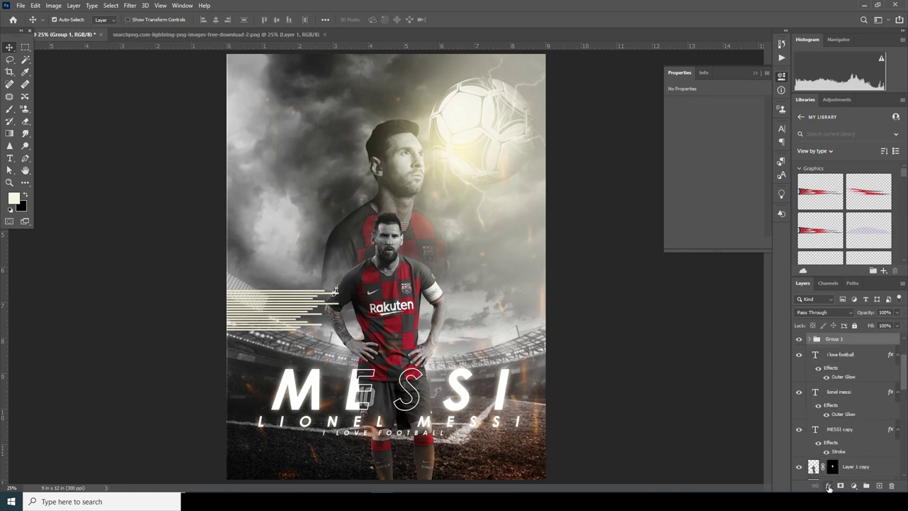
# Give the bar group a white Color Overlay at 91% opacity and an Outer Glow.
pyautogui.click(829, 487)
pyautogui.click(813, 467)
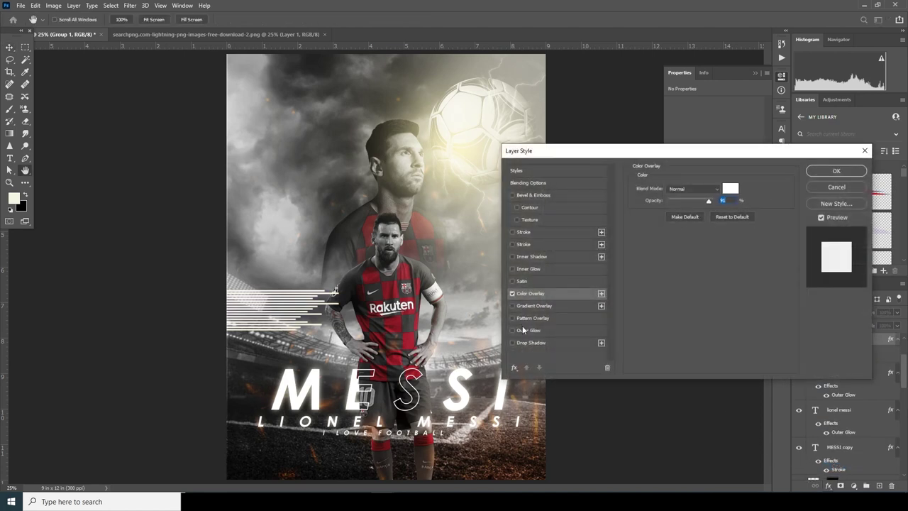
pyautogui.click(523, 331)
pyautogui.click(830, 173)
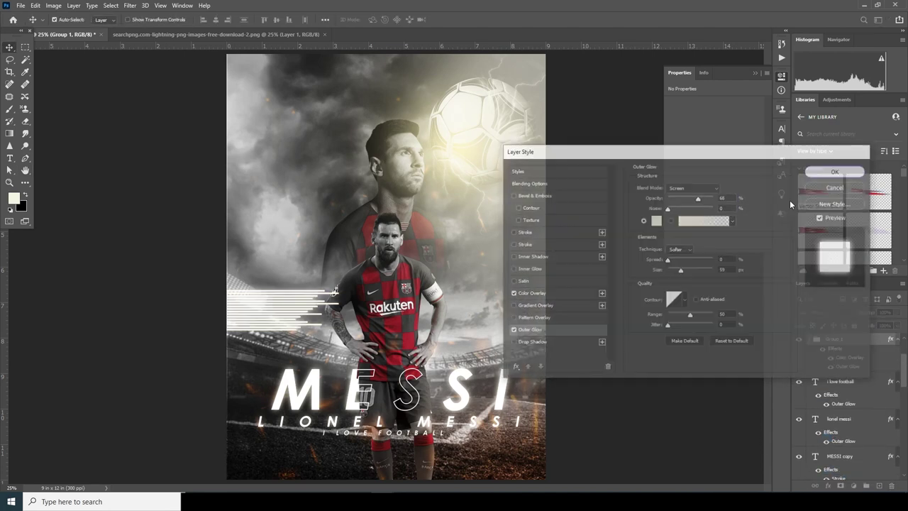
# Squash the bar group into a thin band at the standing player's elbow height and place it behind the player, directly below Layer 1.
pyautogui.hotkey('ctrl', 't')
pyautogui.moveTo(217, 309); pyautogui.dragTo(464, 285)
pyautogui.moveTo(332, 266); pyautogui.dragTo(332, 291)
pyautogui.moveTo(410, 305); pyautogui.dragTo(221, 327)
pyautogui.press('Return')
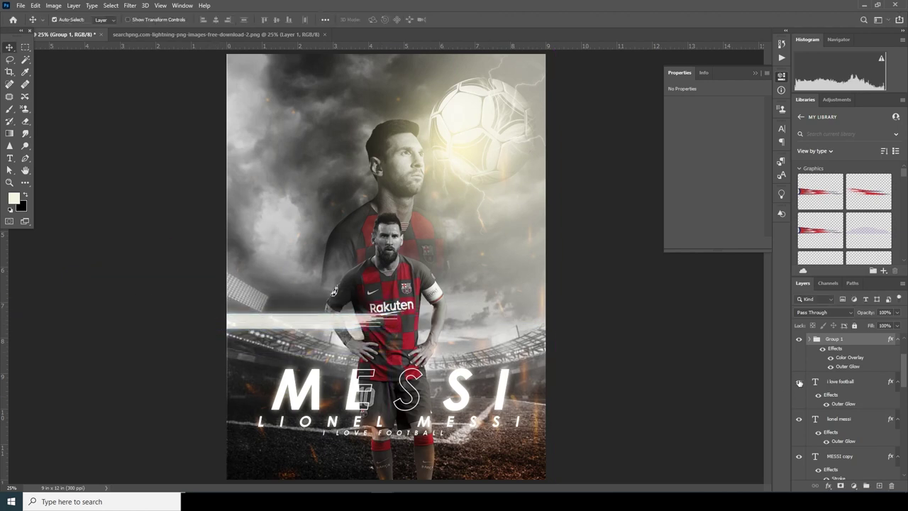
pyautogui.moveTo(818, 342); pyautogui.dragTo(833, 426)
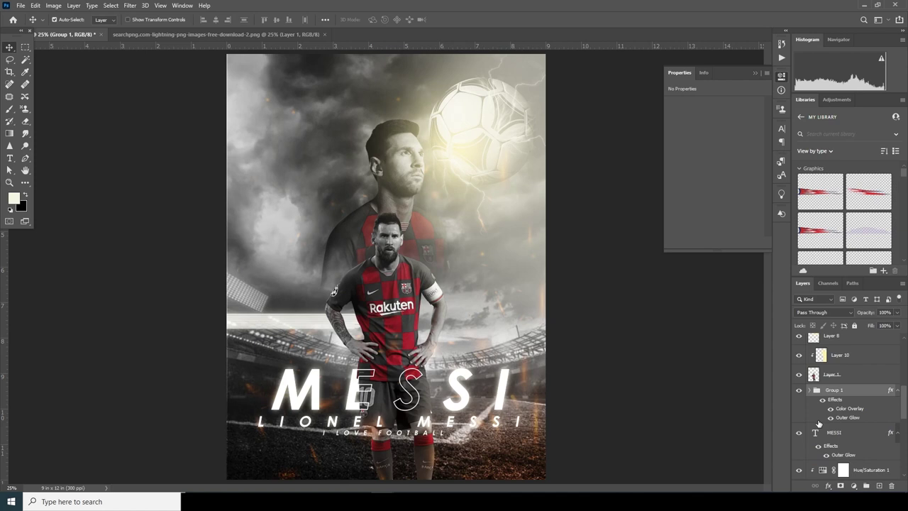
# Duplicate the bar group and place the copy slightly higher on the opposite side of the standing player, running off the poster edge.
pyautogui.hotkey('ctrl', 'j')
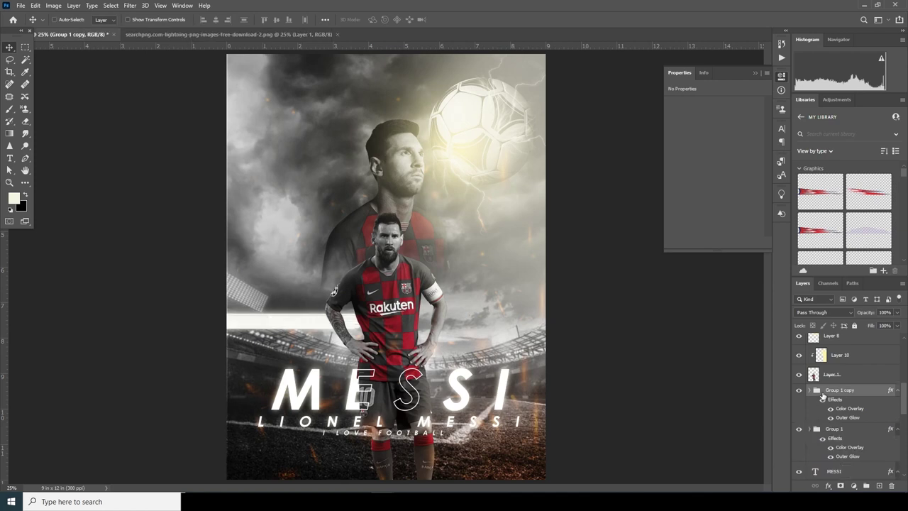
pyautogui.hotkey('ctrl', 't')
pyautogui.moveTo(312, 323)
pyautogui.mouseDown()
pyautogui.moveTo(728, 149)
pyautogui.moveTo(765, 214)
pyautogui.mouseUp()
pyautogui.moveTo(488, 218)
pyautogui.mouseDown()
pyautogui.moveTo(506, 256)
pyautogui.moveTo(505, 291)
pyautogui.moveTo(582, 299)
pyautogui.mouseUp()
pyautogui.press('Return')
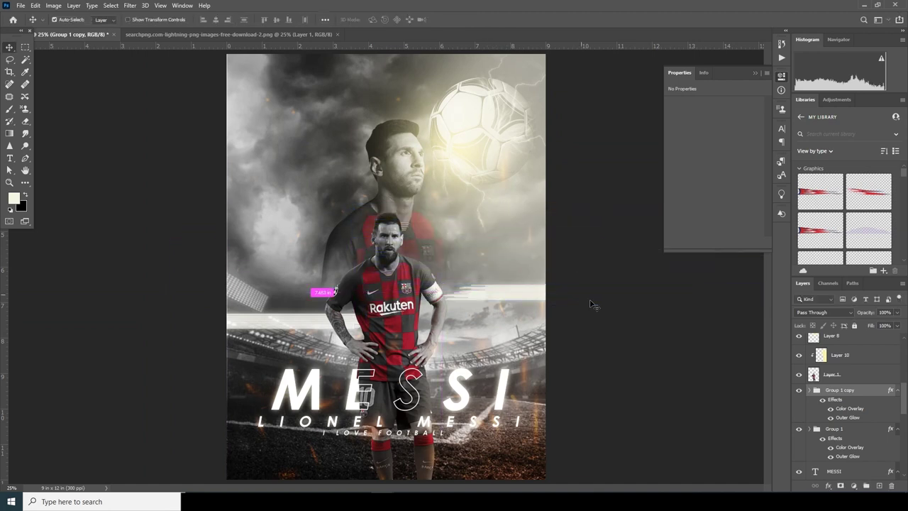
pyautogui.hotkey('ctrl', '-')
pyautogui.hotkey('ctrl', '-')
pyautogui.hotkey('ctrl', '+')
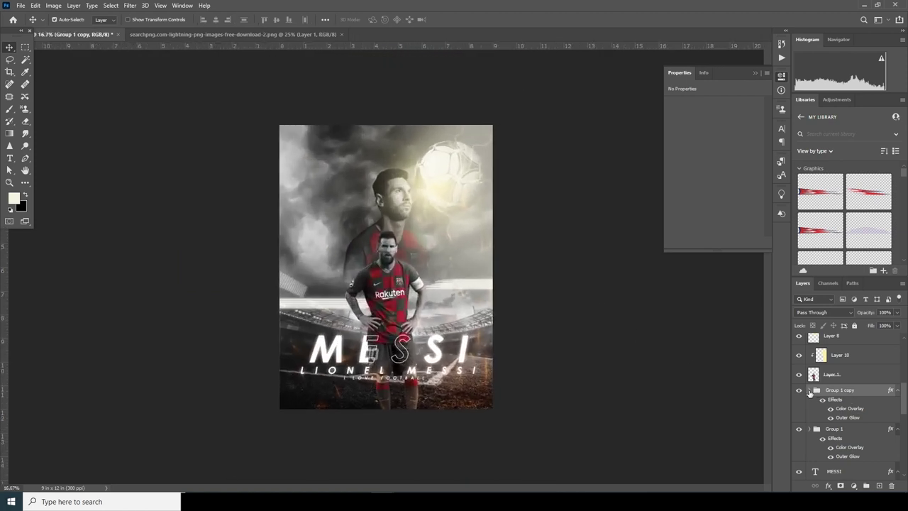
# Duplicate the topmost rectangle inside the copied bar group and nudge the duplicate up and to the left.
pyautogui.click(810, 391)
pyautogui.click(822, 434)
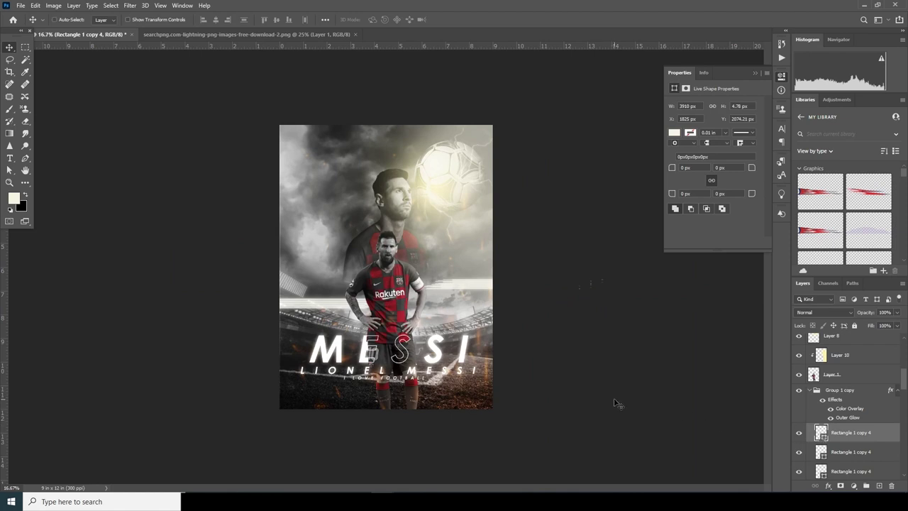
pyautogui.hotkey('ctrl', 't')
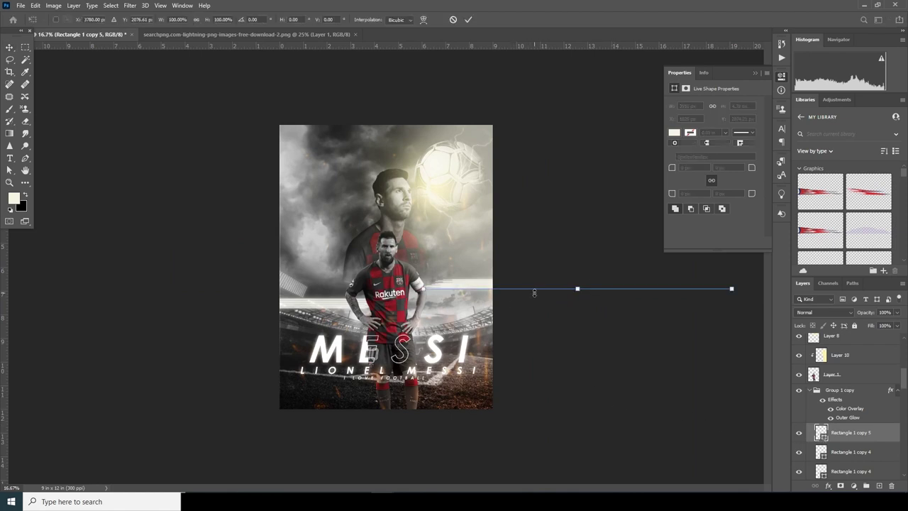
pyautogui.press('Up')
pyautogui.hotkey('shift', 'Up')
pyautogui.hotkey('shift', 'Up')
pyautogui.hotkey('shift', 'Up')
pyautogui.press('Left')
pyautogui.hotkey('shift', 'Left')
pyautogui.hotkey('shift', 'Left')
pyautogui.hotkey('shift', 'Left')
pyautogui.press('Return')
pyautogui.click(564, 338)
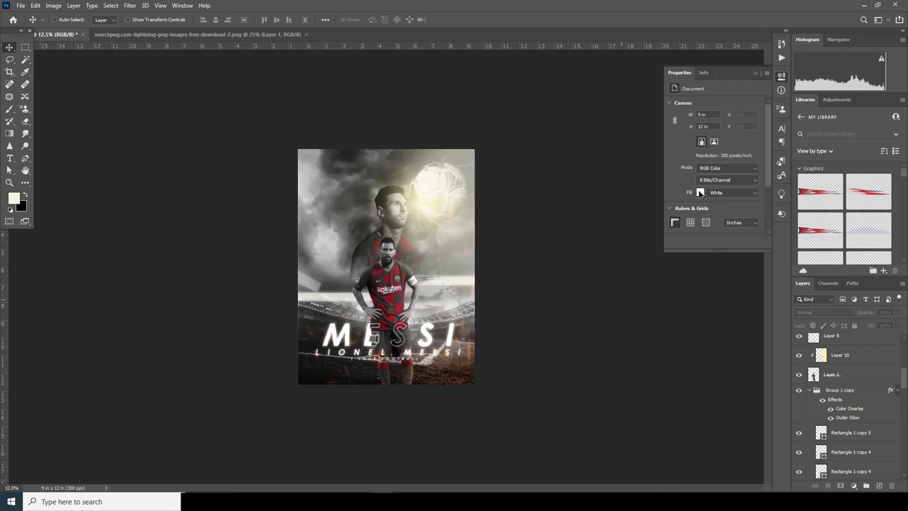
# Add a Color Lookup adjustment above Layer 12 using the 3D LUT file windymoodlut 2020.cube.
pyautogui.click(753, 74)
pyautogui.hotkey('ctrl', '-')
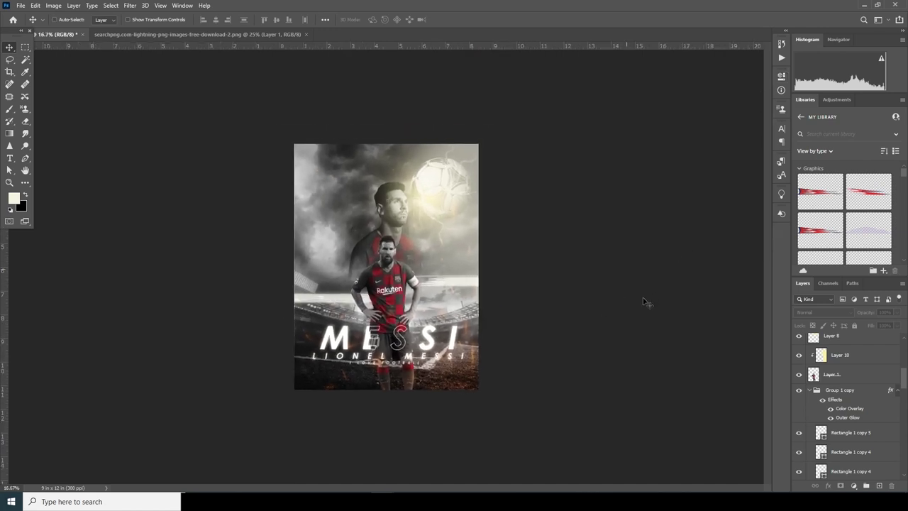
pyautogui.moveTo(906, 381); pyautogui.dragTo(884, 337)
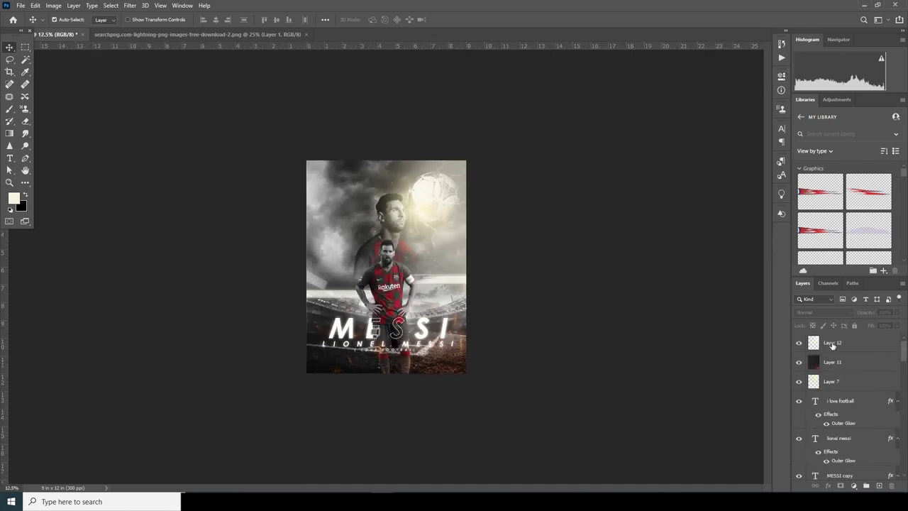
pyautogui.click(833, 345)
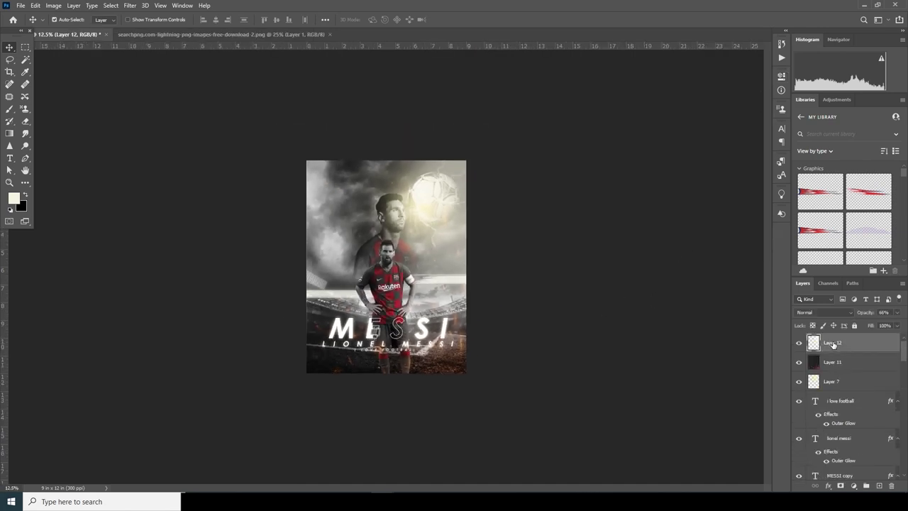
pyautogui.click(853, 486)
pyautogui.click(856, 436)
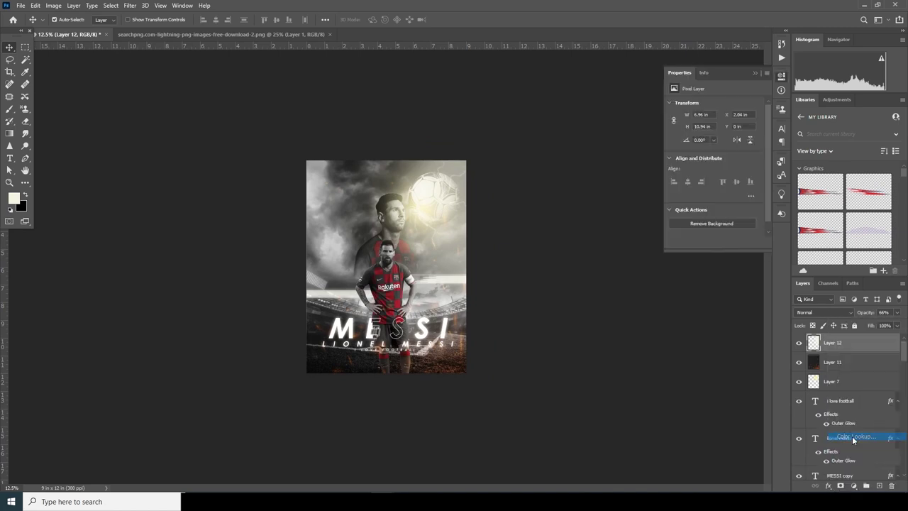
pyautogui.click(730, 105)
pyautogui.scroll(2, 730, 109)
pyautogui.click(728, 116)
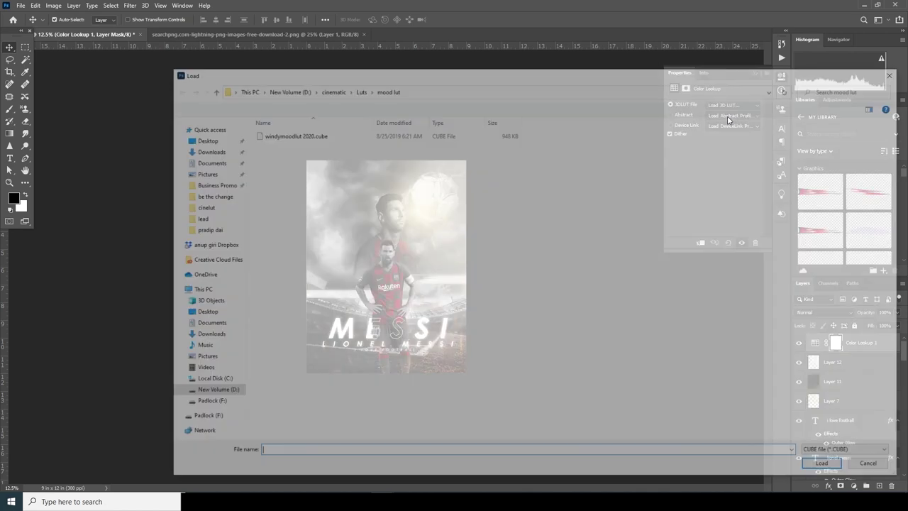
pyautogui.click(300, 139)
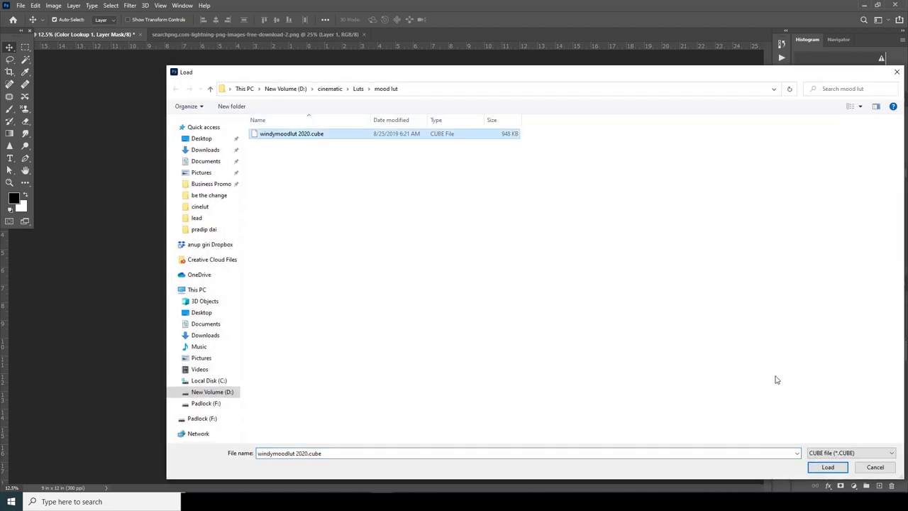
pyautogui.click(827, 467)
pyautogui.click(527, 306)
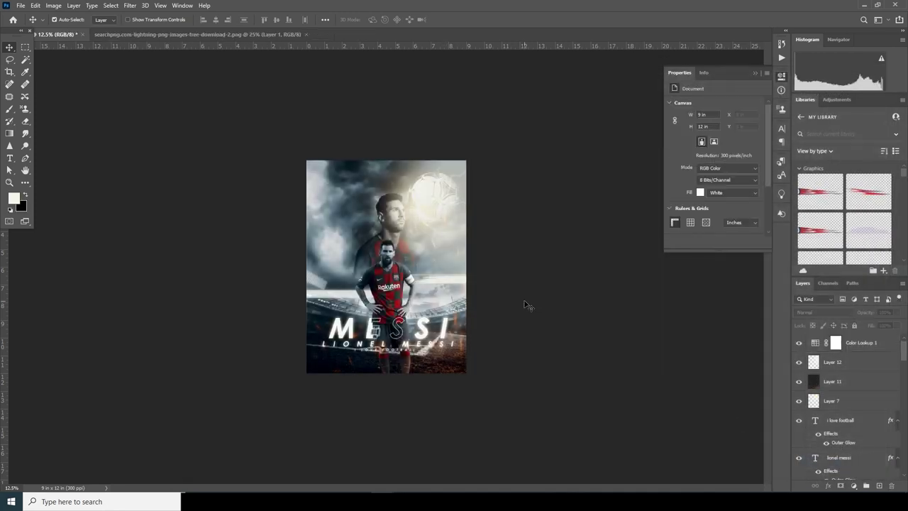
pyautogui.hotkey('ctrl', '+')
pyautogui.hotkey('ctrl', '+')
pyautogui.hotkey('ctrl', '-')
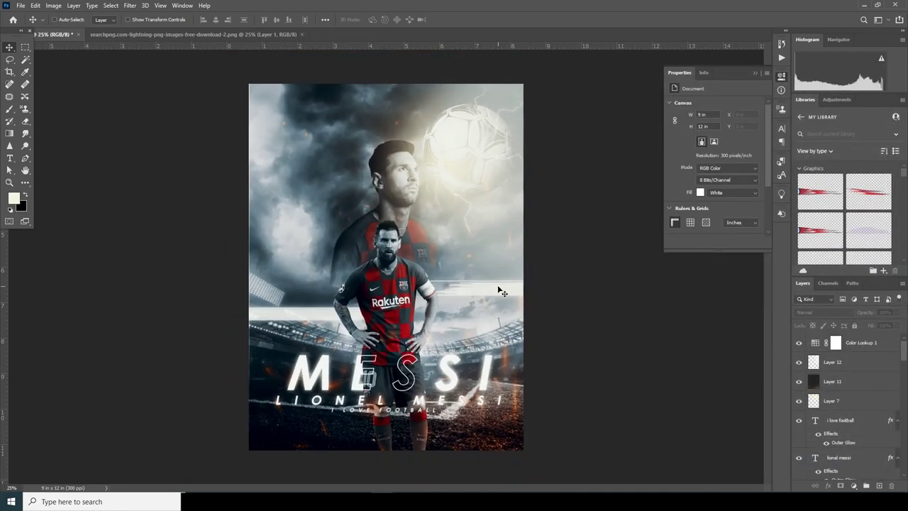
# Add a Color Balance adjustment above the Color Lookup and shift its midtone color balance.
pyautogui.click(813, 345)
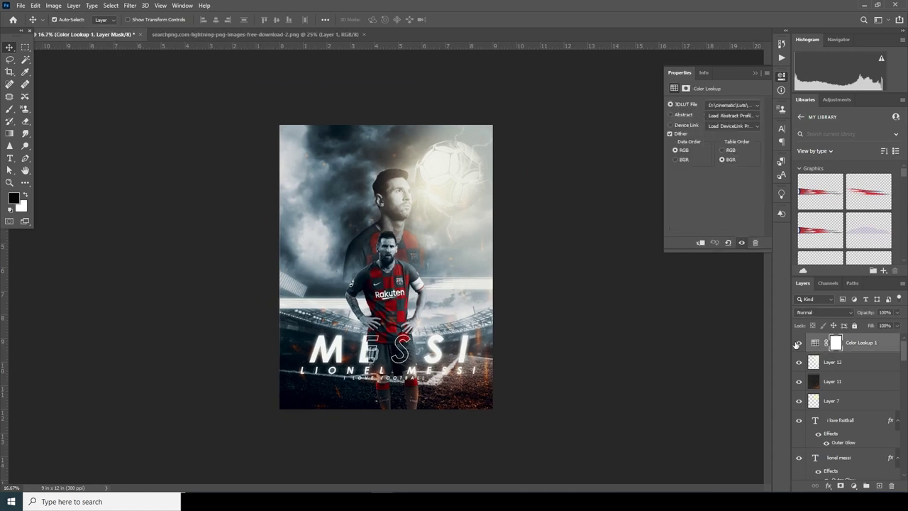
pyautogui.click(855, 487)
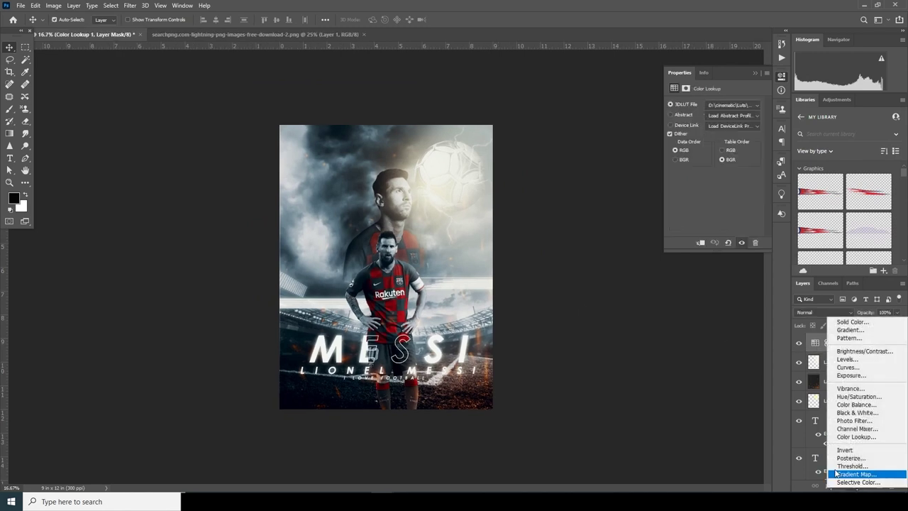
pyautogui.click(848, 404)
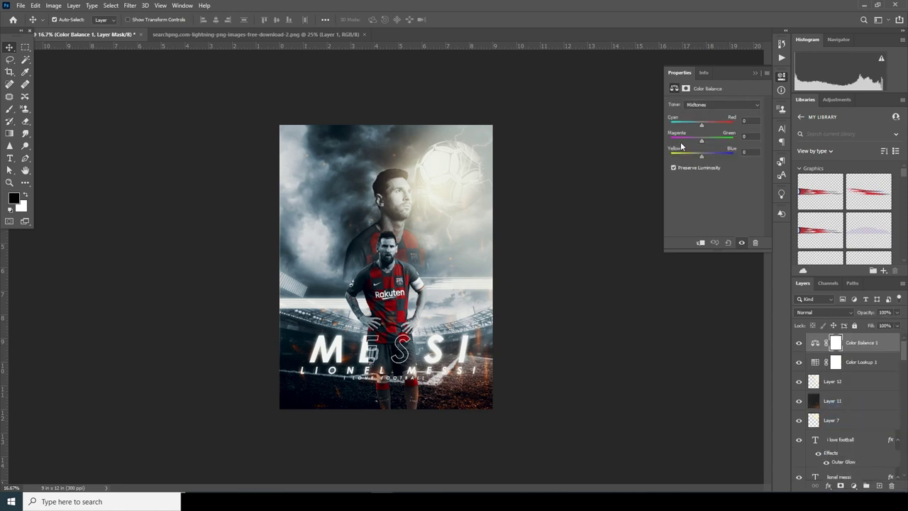
pyautogui.moveTo(703, 141)
pyautogui.mouseDown()
pyautogui.moveTo(699, 154)
pyautogui.moveTo(703, 125)
pyautogui.mouseUp()
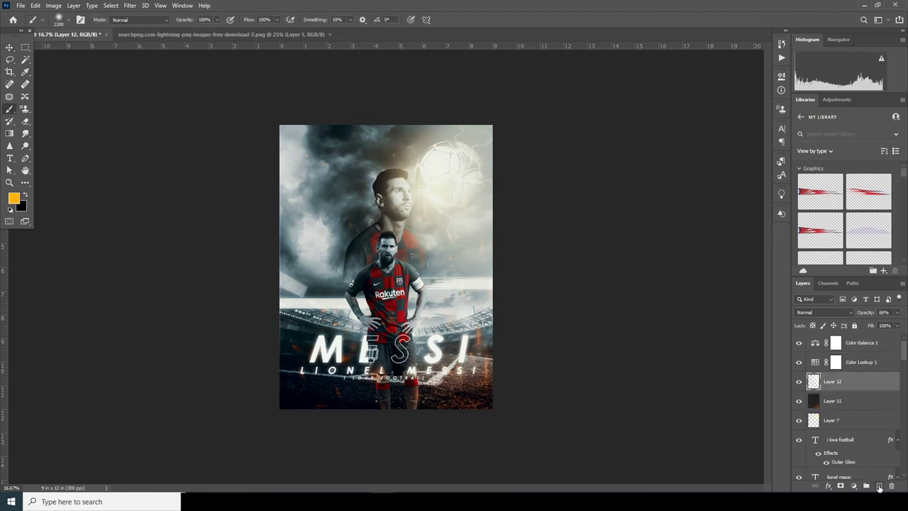
# Paint a large soft orange glow over the ball on a new layer above Layer 12.
pyautogui.click(879, 487)
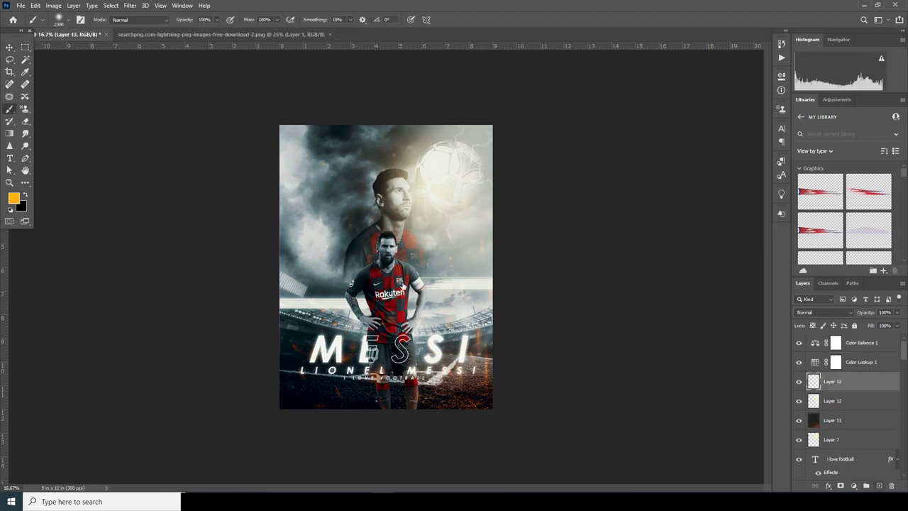
pyautogui.click(456, 177)
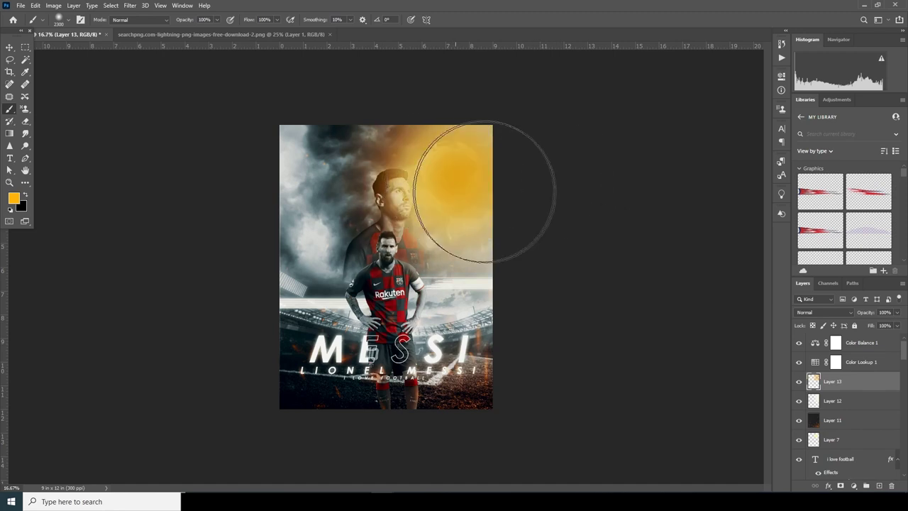
# Set the orange glow layer's blend mode to Screen and lower its opacity.
pyautogui.click(816, 313)
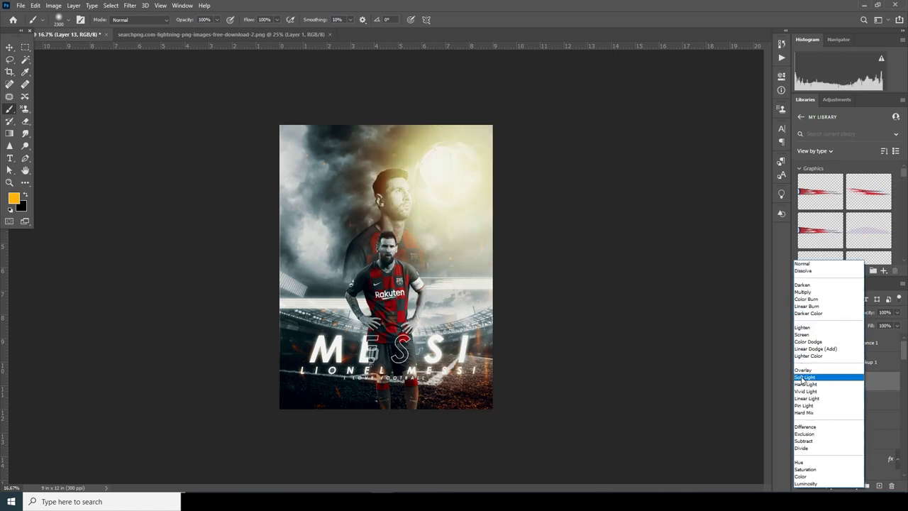
pyautogui.click(804, 377)
pyautogui.press('v')
pyautogui.hotkey('shift', 'alt', 's')
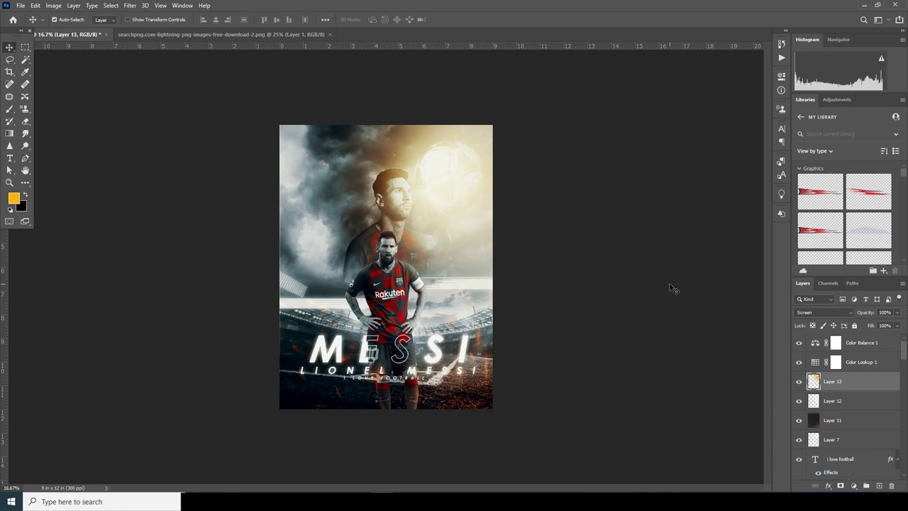
pyautogui.click(897, 312)
pyautogui.click(875, 325)
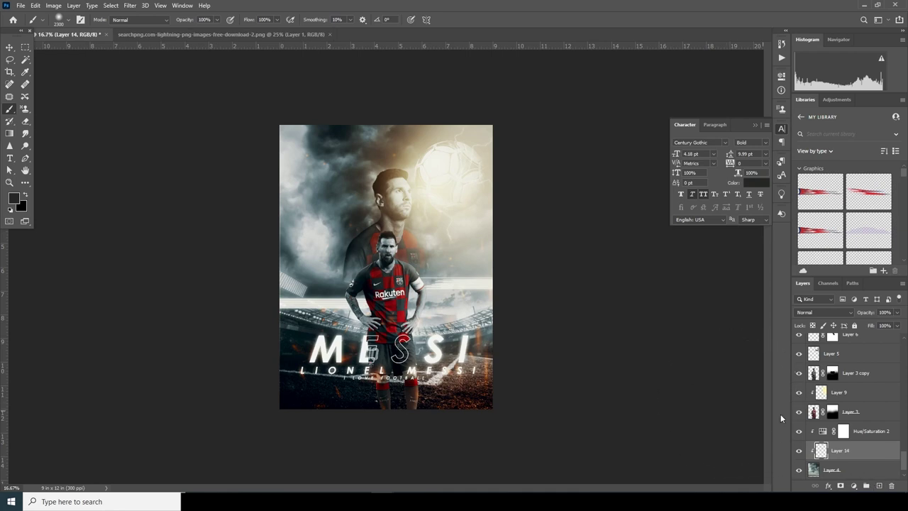
# Darken the sky beside the players with soft dark gray strokes on Layer 14 and set the layer's opacity to 60%.
pyautogui.moveTo(234, 202)
pyautogui.mouseDown()
pyautogui.moveTo(284, 260)
pyautogui.moveTo(391, 319)
pyautogui.mouseUp()
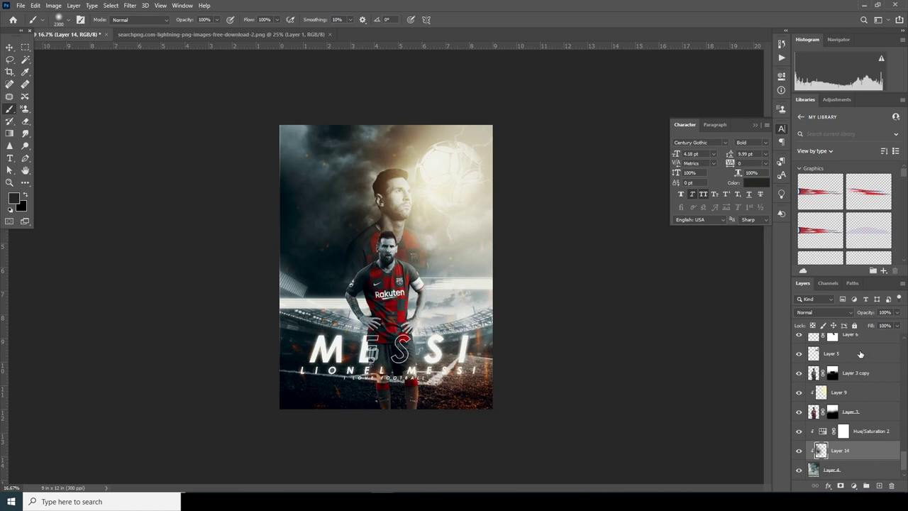
pyautogui.moveTo(896, 313)
pyautogui.mouseDown()
pyautogui.moveTo(877, 325)
pyautogui.moveTo(886, 326)
pyautogui.mouseUp()
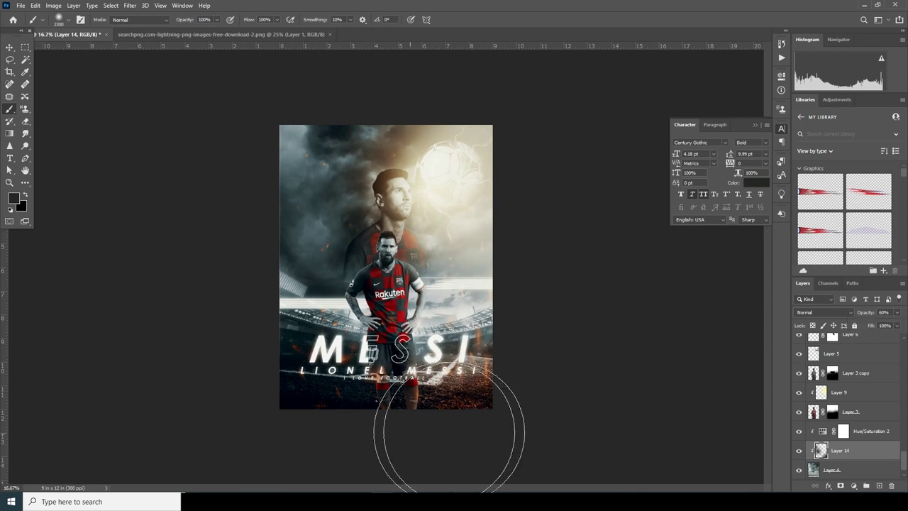
pyautogui.scroll(5, 905, 460)
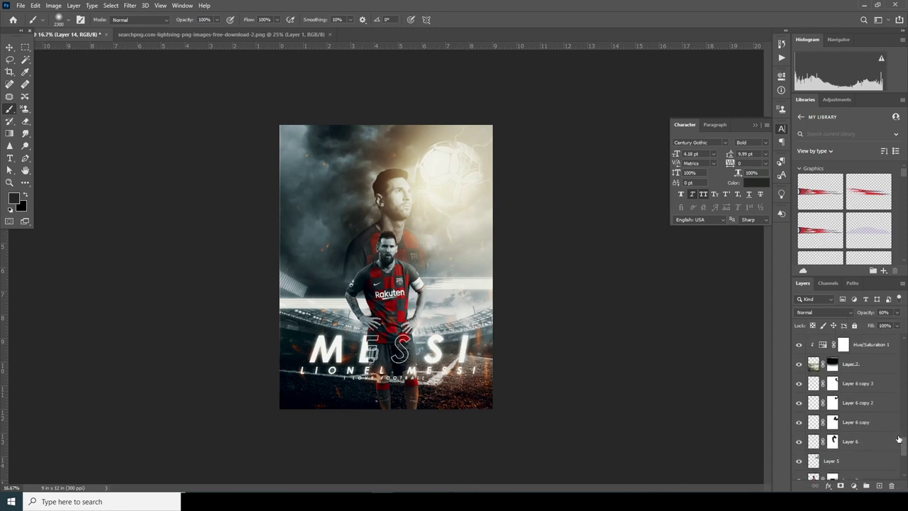
# Darken the stadium and sky beside the players with a soft dark gray stroke on a new layer above Layer 2, at 24% opacity.
pyautogui.click(814, 366)
pyautogui.click(879, 485)
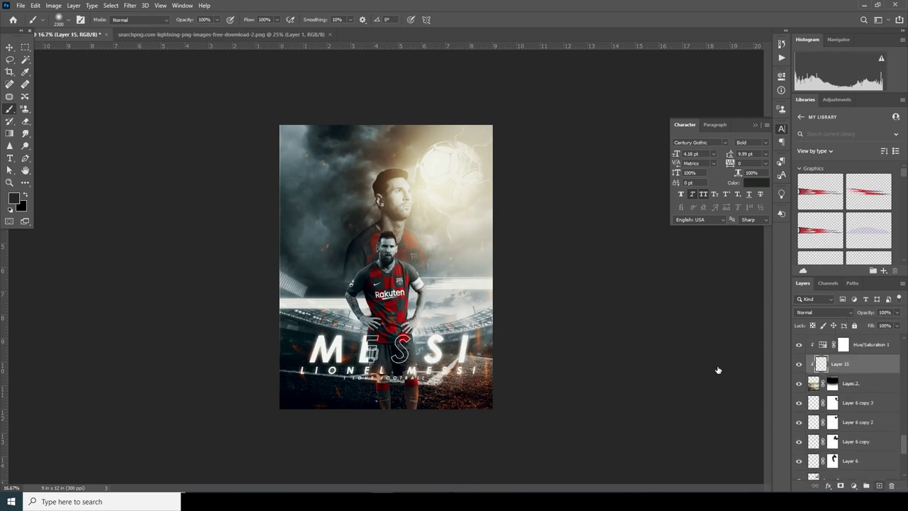
pyautogui.moveTo(519, 254)
pyautogui.mouseDown()
pyautogui.moveTo(376, 400)
pyautogui.moveTo(537, 385)
pyautogui.moveTo(375, 399)
pyautogui.moveTo(461, 404)
pyautogui.mouseUp()
pyautogui.click(896, 315)
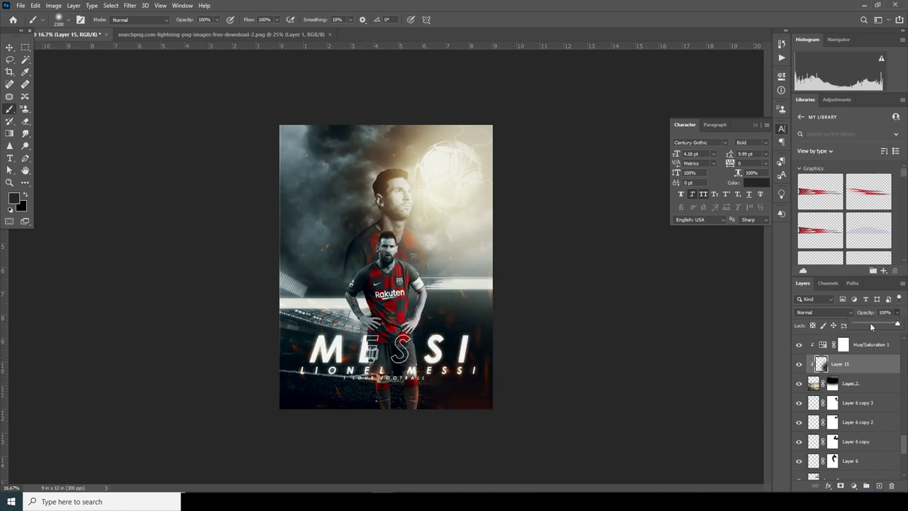
pyautogui.click(872, 325)
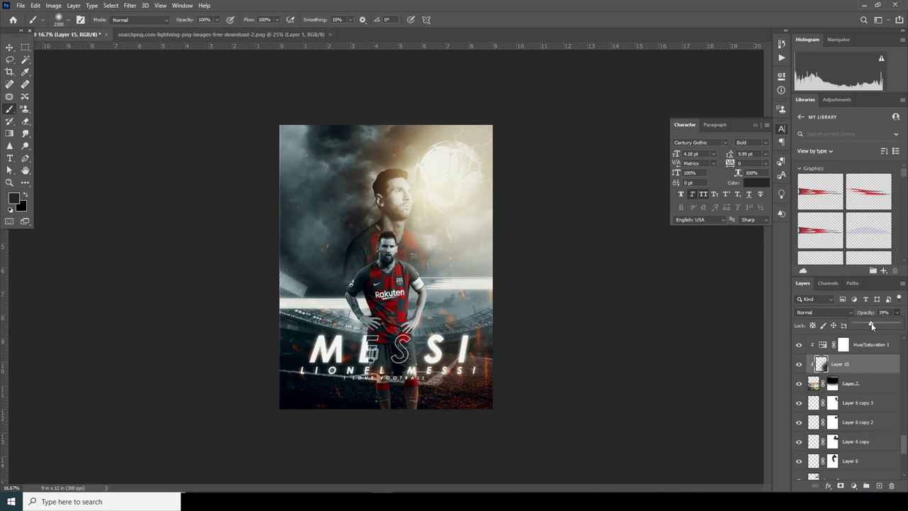
pyautogui.moveTo(873, 327); pyautogui.dragTo(862, 326)
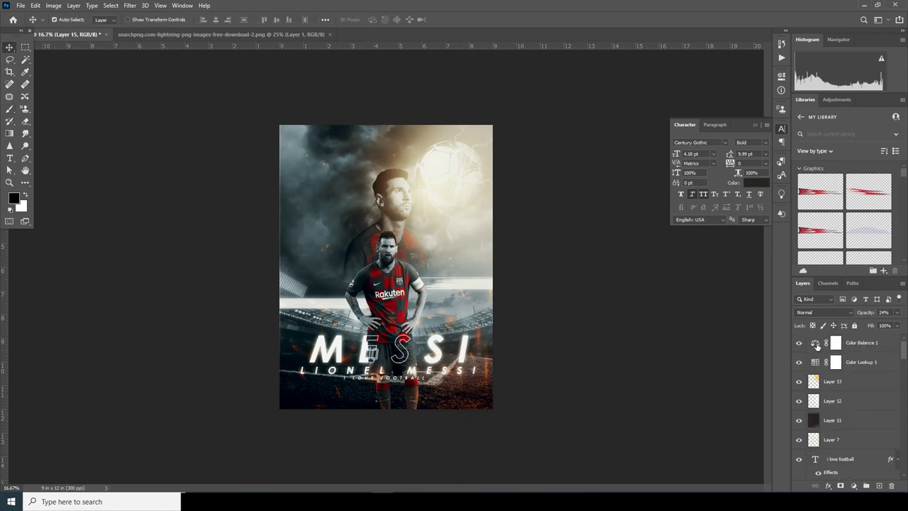
# Stamp all visible layers into a new layer above Color Balance 1 and open it in the Camera Raw Filter.
pyautogui.click(816, 346)
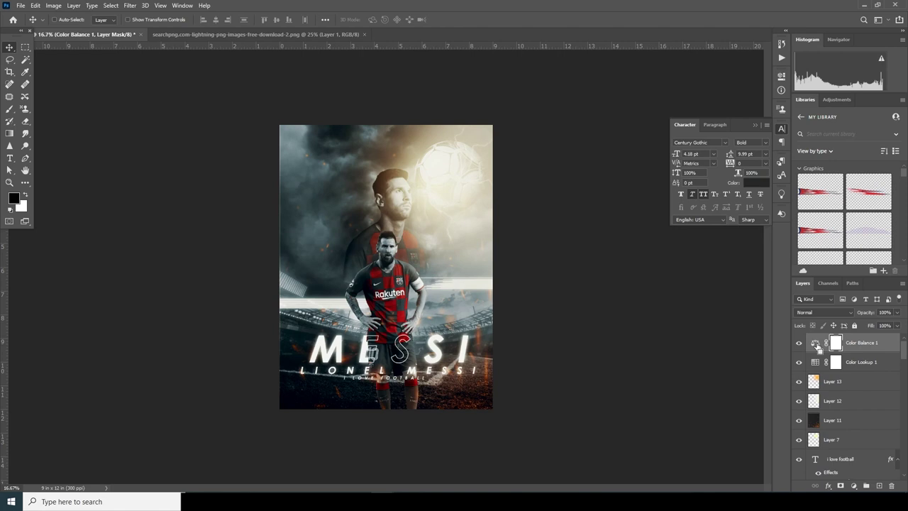
pyautogui.hotkey('ctrl', 'alt', 'shift', 'e')
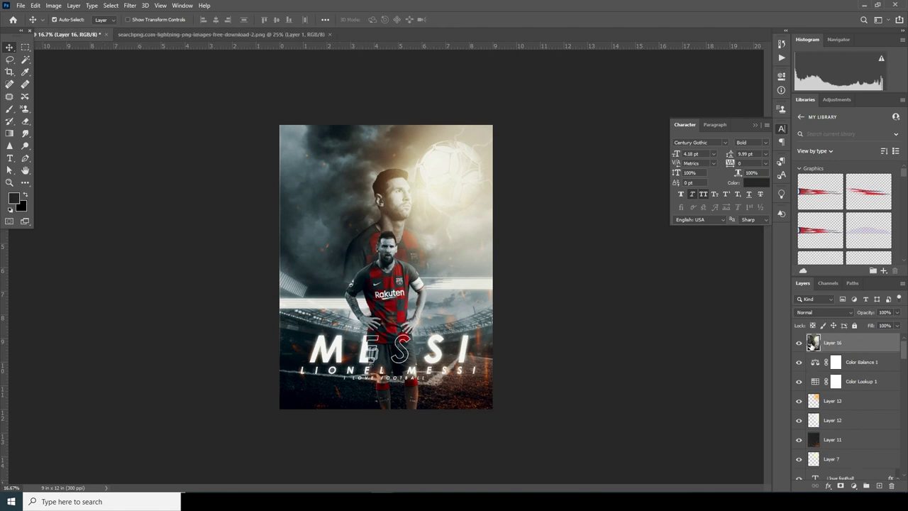
pyautogui.click(132, 7)
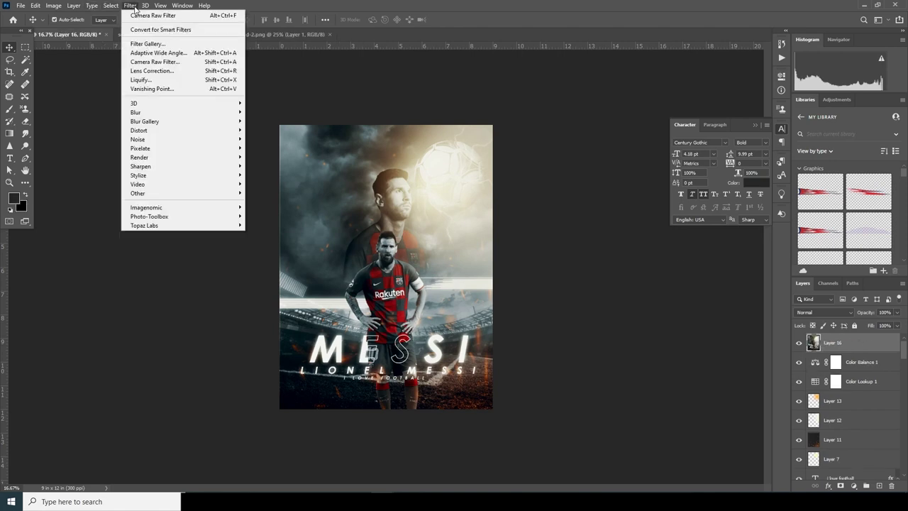
pyautogui.click(160, 72)
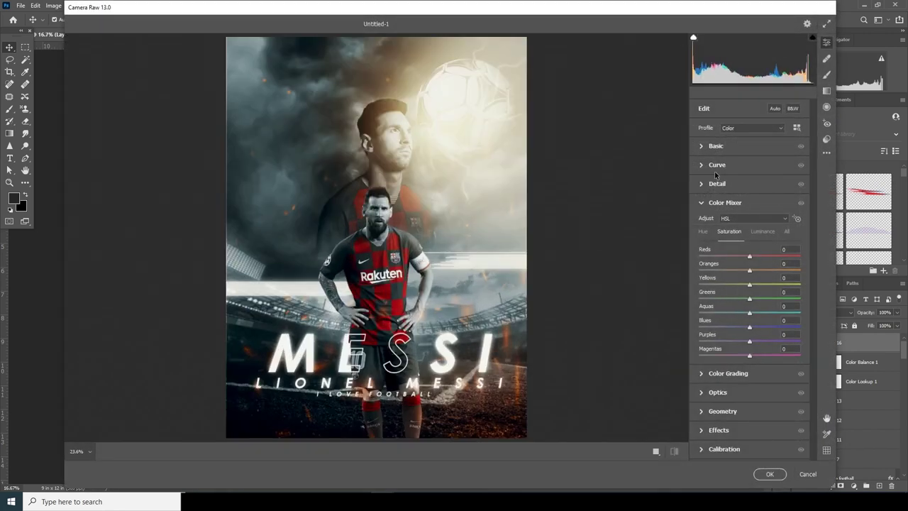
# Set the Camera Raw basic adjustments to Clarity +48, Texture +18, Vibrance +12, Exposure +0.20 and Highlights +3.
pyautogui.click(703, 148)
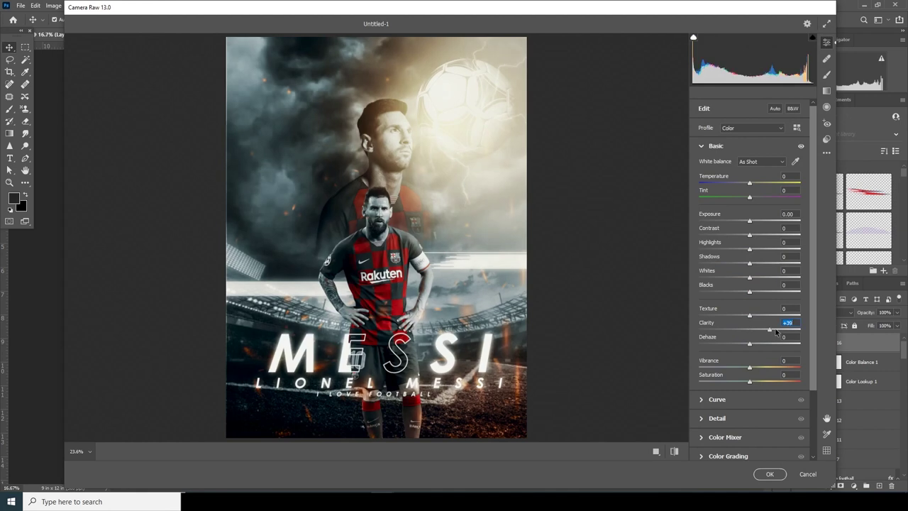
pyautogui.click(777, 331)
pyautogui.moveTo(775, 331); pyautogui.dragTo(773, 331)
pyautogui.click(758, 315)
pyautogui.click(757, 368)
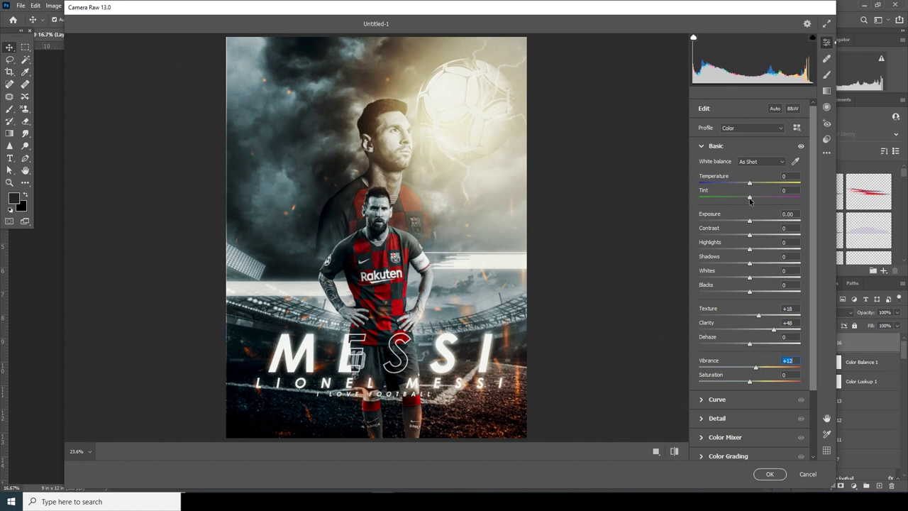
pyautogui.moveTo(751, 224); pyautogui.dragTo(753, 225)
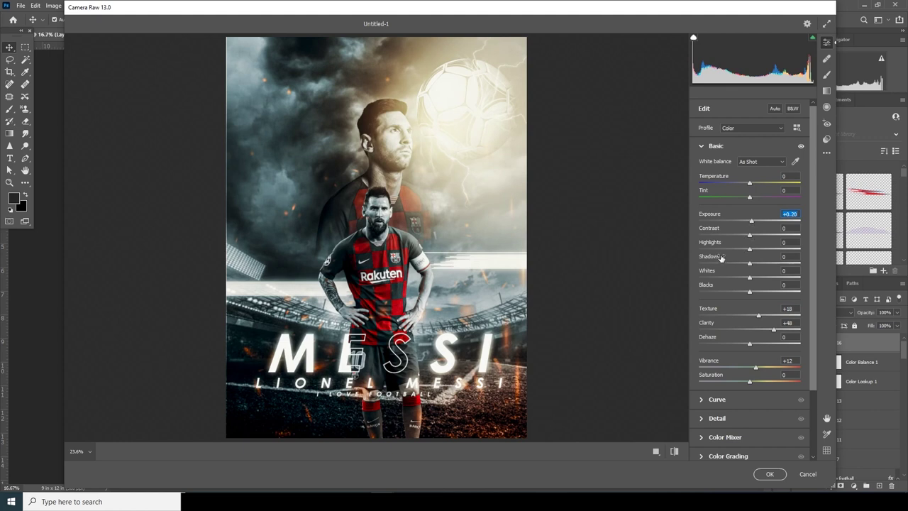
pyautogui.moveTo(749, 250); pyautogui.dragTo(753, 255)
pyautogui.scroll(-3, 806, 363)
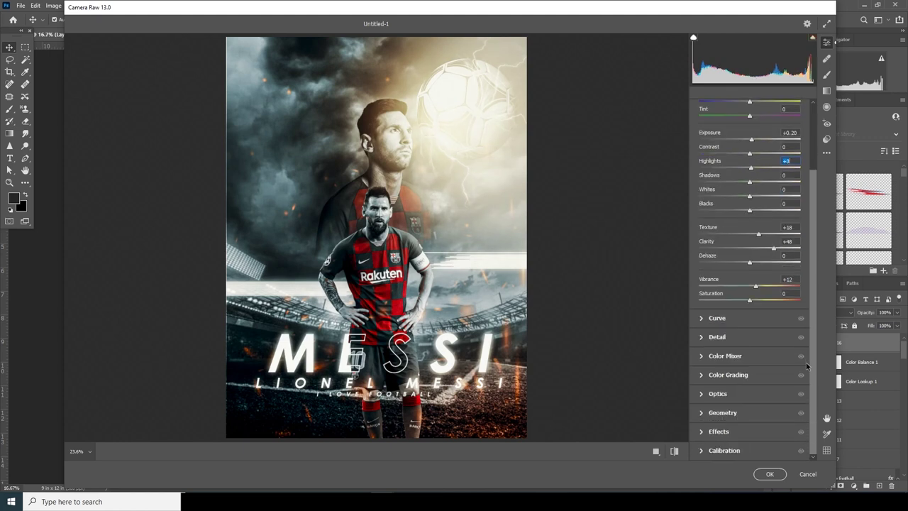
# Raise Noise Reduction, Sharpening and Color Noise Reduction in the Camera Raw detail settings.
pyautogui.click(702, 337)
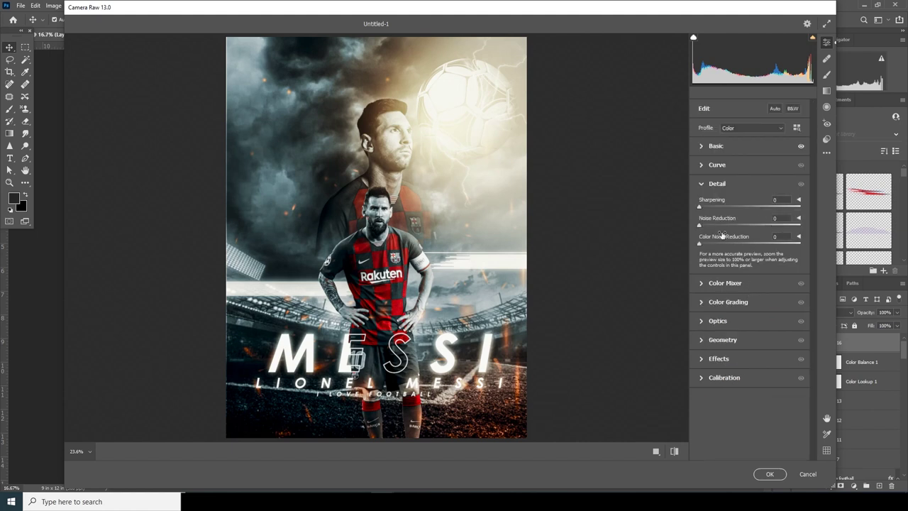
pyautogui.moveTo(742, 225); pyautogui.dragTo(740, 225)
pyautogui.click(717, 206)
pyautogui.click(711, 244)
# Add a -27 vignette and a small amount of grain to the poster, and apply the Camera Raw filter.
pyautogui.click(704, 362)
pyautogui.moveTo(751, 323); pyautogui.dragTo(737, 324)
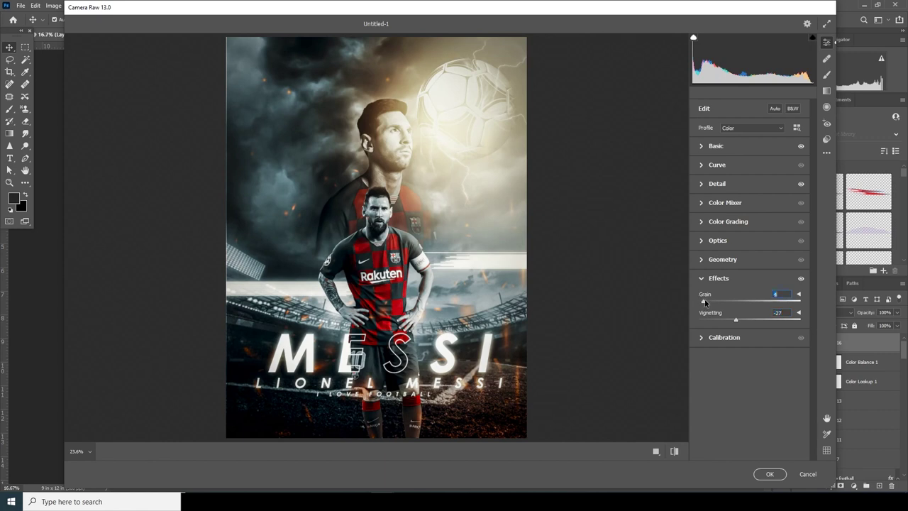
pyautogui.moveTo(706, 303); pyautogui.dragTo(708, 303)
pyautogui.click(759, 476)
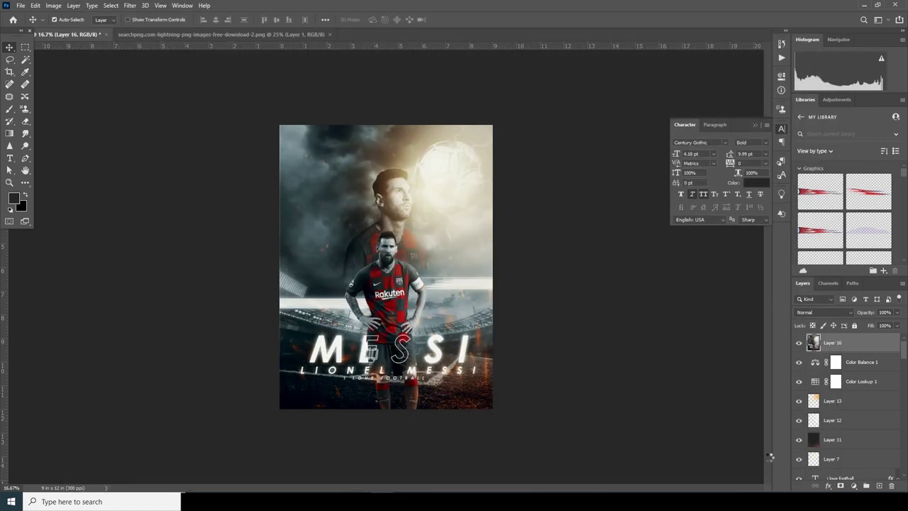
# Add a Color Balance adjustment above Layer 16 and set its shadows' magenta–green balance to +1.
pyautogui.click(853, 485)
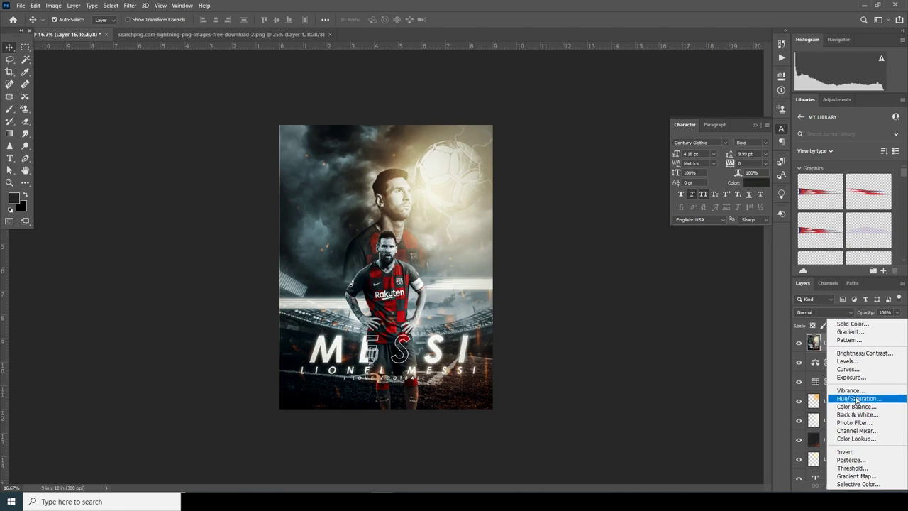
pyautogui.click(855, 407)
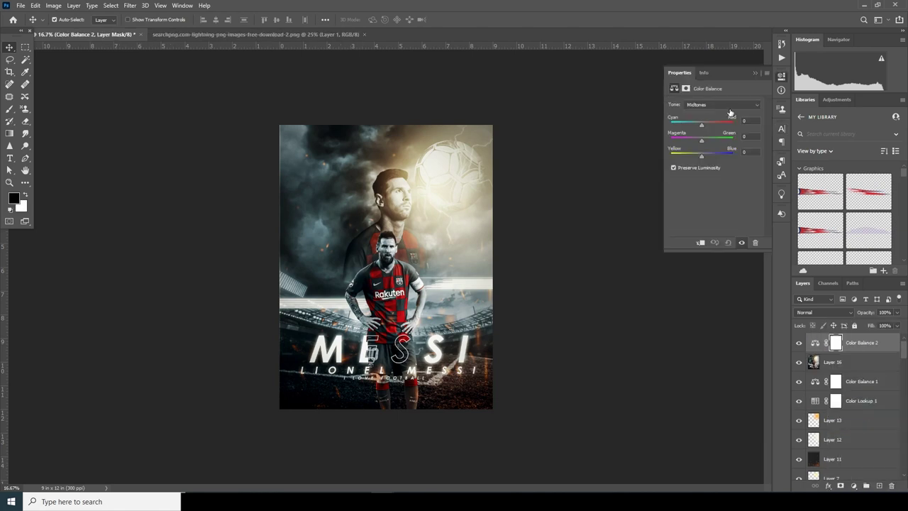
pyautogui.click(718, 106)
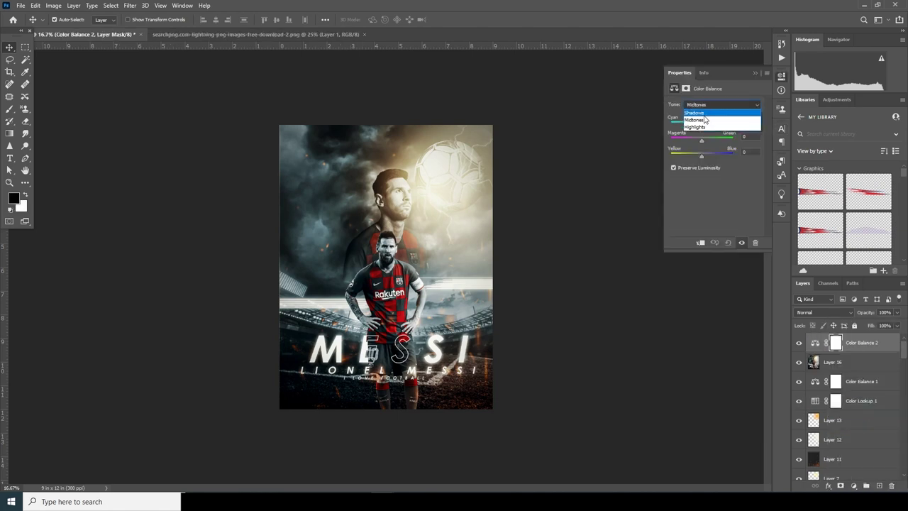
pyautogui.click(696, 112)
pyautogui.moveTo(700, 143); pyautogui.dragTo(701, 143)
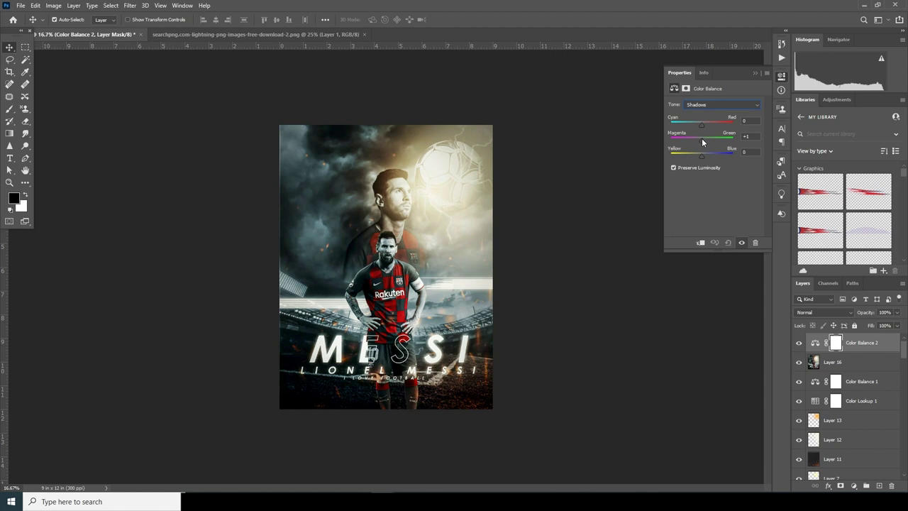
# Shift the highlights of the new Color Balance toward yellow at -7 and adjust their magenta–green and cyan–red balance.
pyautogui.click(708, 106)
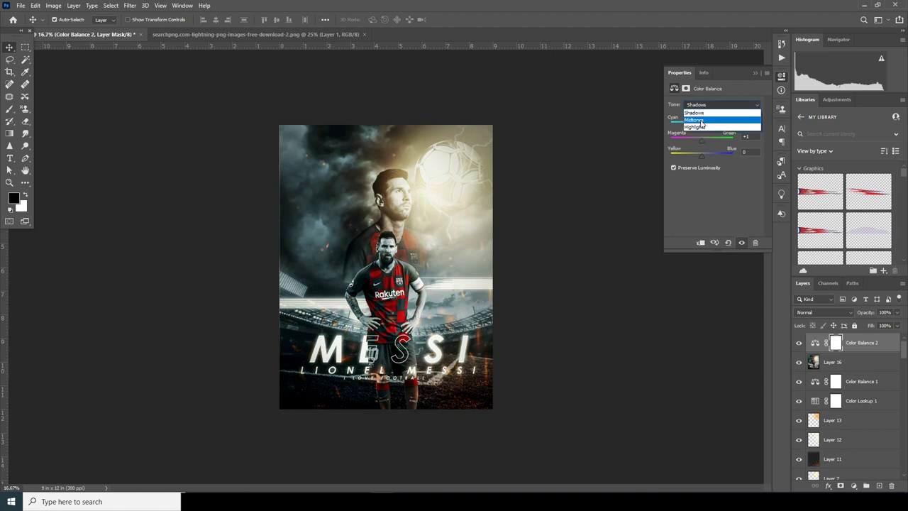
pyautogui.click(710, 129)
pyautogui.moveTo(701, 157); pyautogui.dragTo(699, 157)
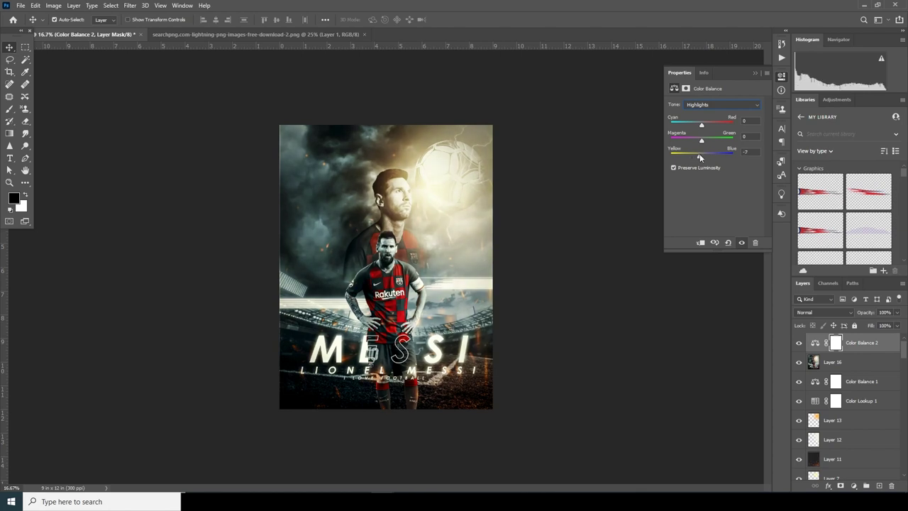
pyautogui.moveTo(702, 143); pyautogui.dragTo(704, 128)
pyautogui.click(755, 73)
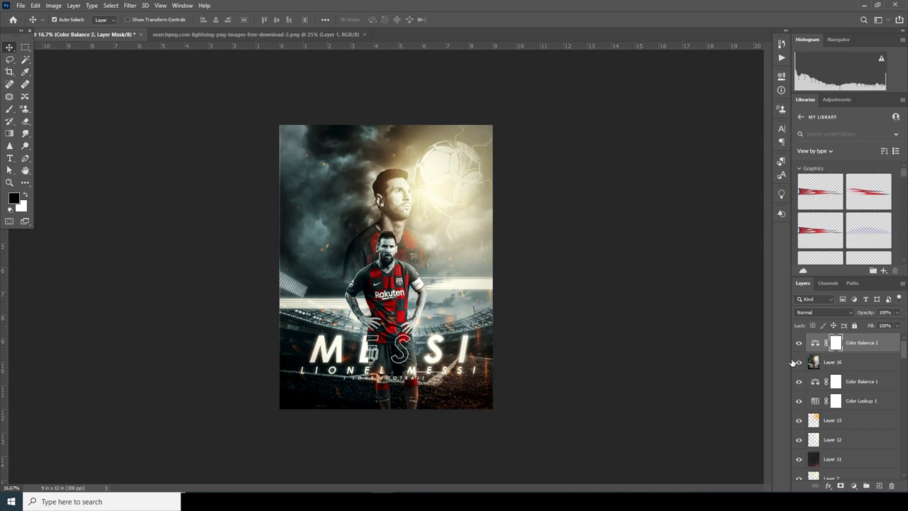
pyautogui.click(756, 73)
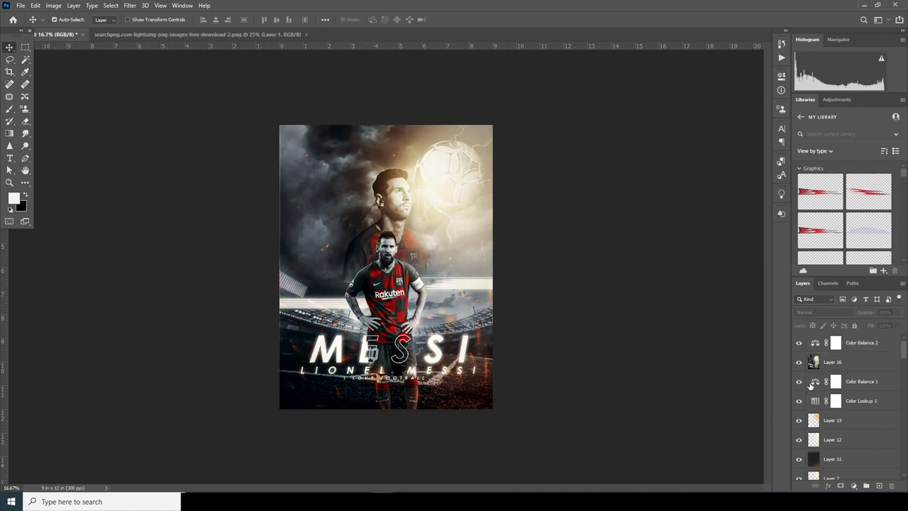